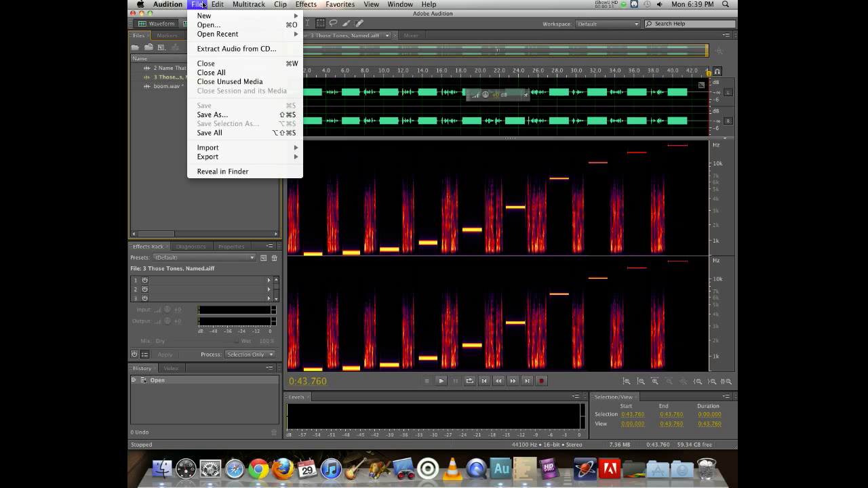
- Create a new audio file named "character 1"
{"action": "mouse_move", "coordinate": [211, 19]}
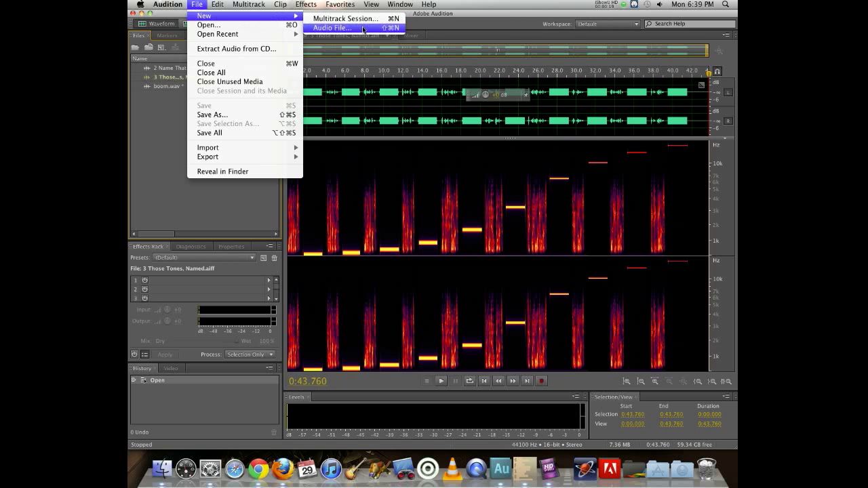
{"action": "mouse_move", "coordinate": [288, 17]}
{"action": "left_click", "coordinate": [365, 31]}
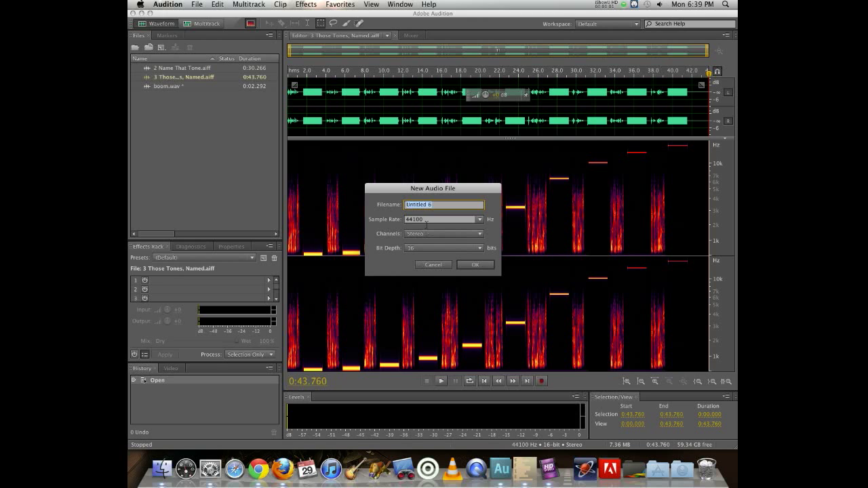
{"action": "type", "text": "char"}
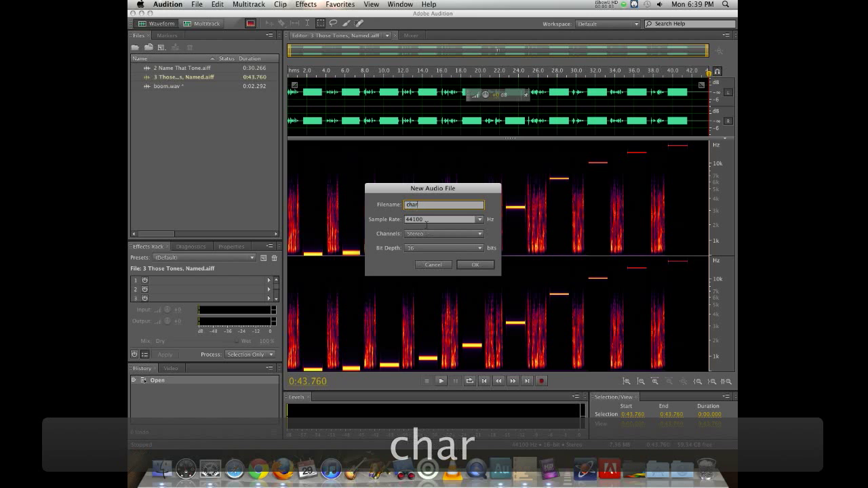
{"action": "type", "text": "acter 1"}
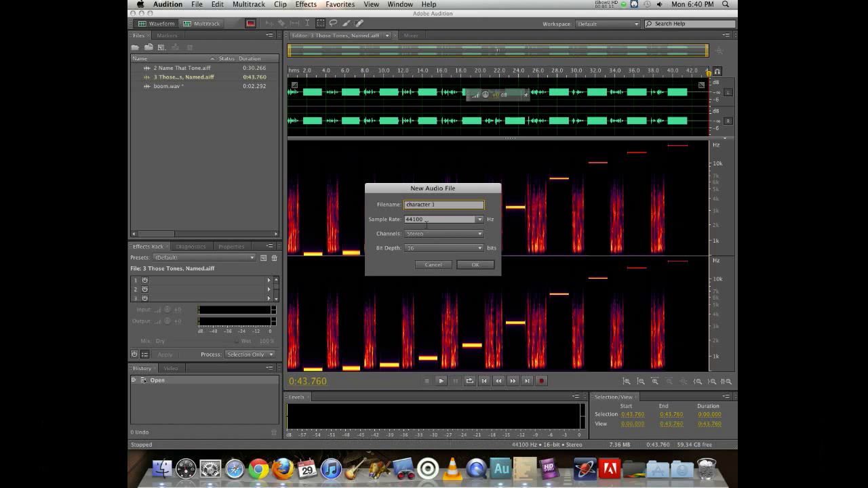
{"action": "left_click", "coordinate": [461, 264]}
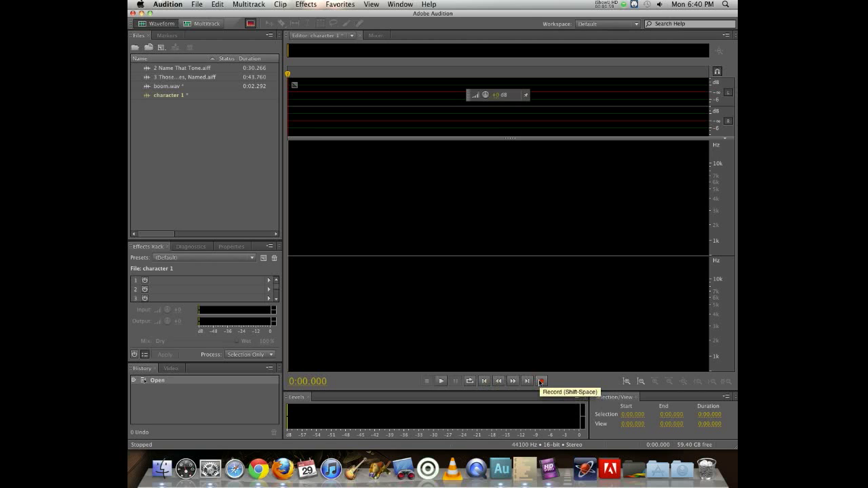
- Record a voice take into character 1 and switch off the spectral frequency display to show only the waveform
{"action": "left_click", "coordinate": [541, 381]}
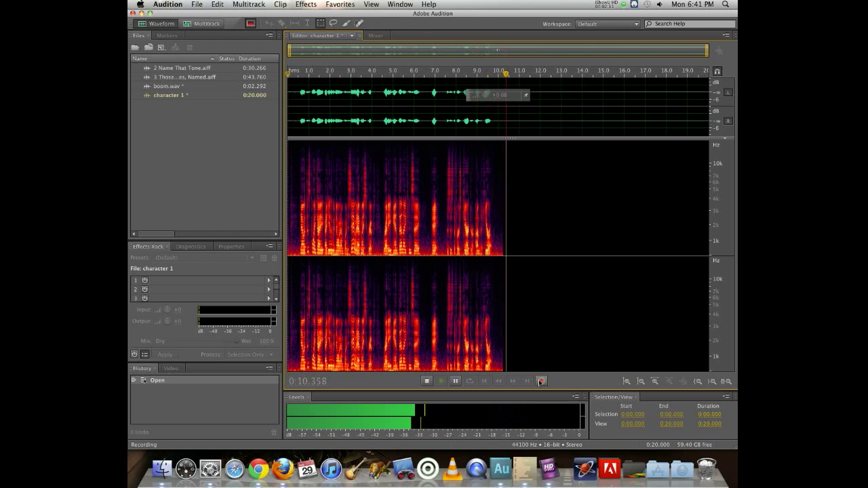
{"action": "left_click", "coordinate": [541, 382]}
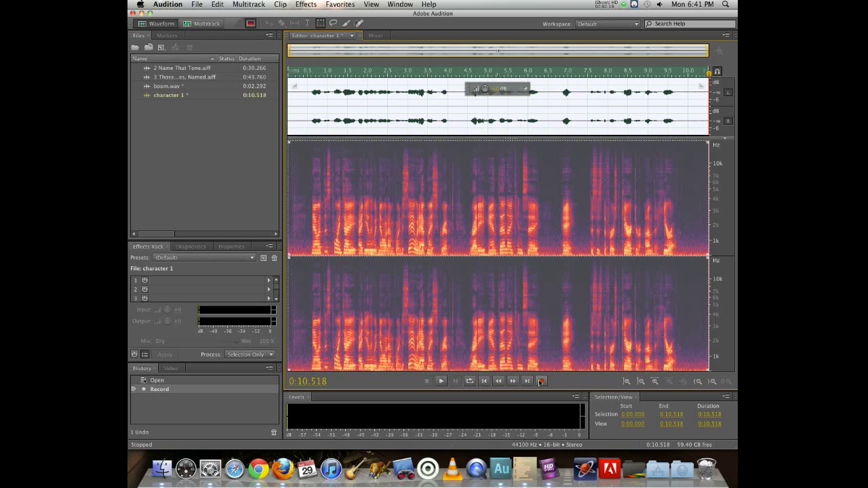
{"action": "left_click", "coordinate": [462, 337]}
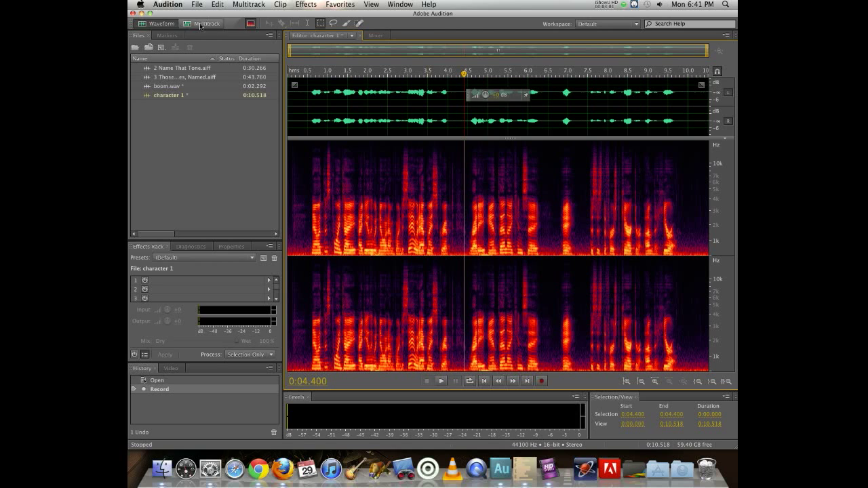
{"action": "left_click", "coordinate": [250, 25]}
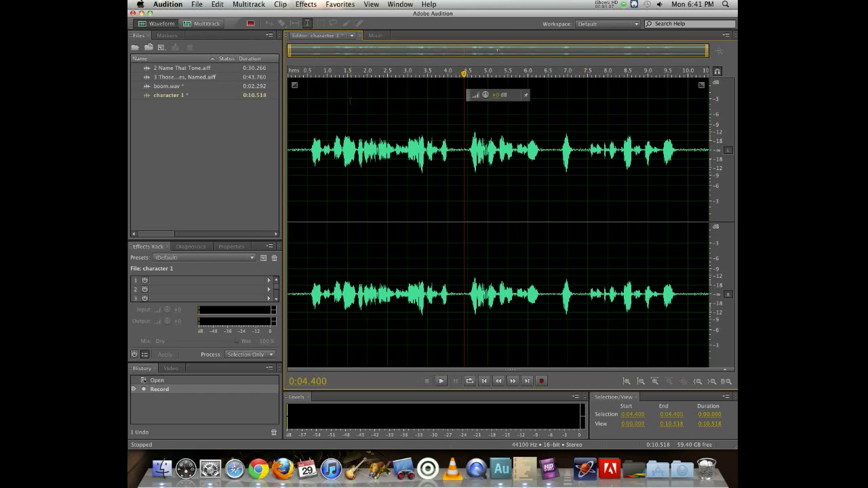
- Scrub the playhead through the recording and play back parts of it to find the take to keep
{"action": "left_click_drag", "start_coordinate": [323, 72], "coordinate": [457, 74]}
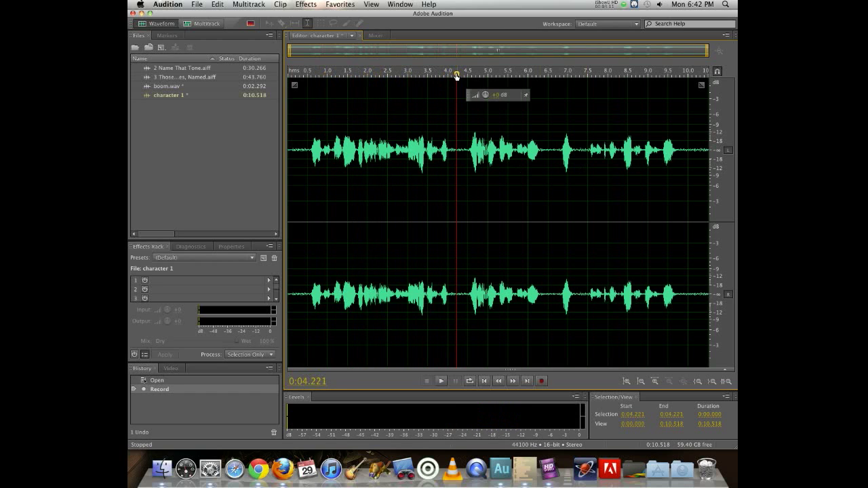
{"action": "left_click_drag", "start_coordinate": [456, 75], "coordinate": [647, 102]}
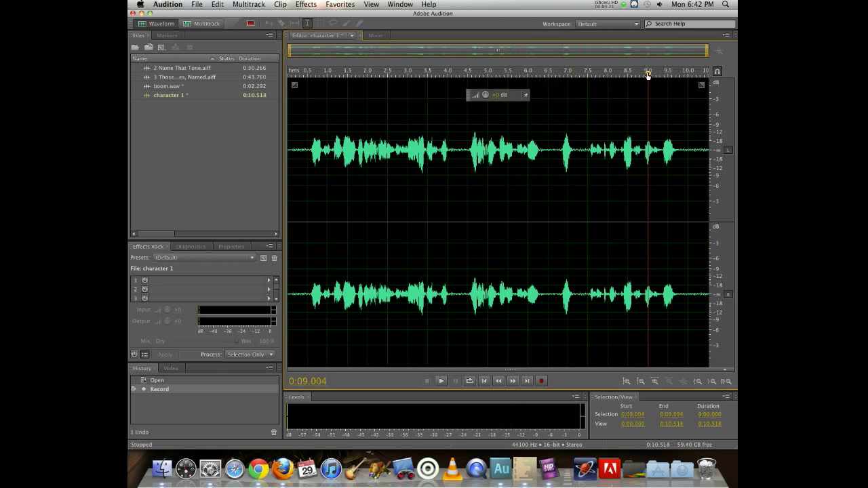
{"action": "left_click_drag", "start_coordinate": [647, 75], "coordinate": [458, 66]}
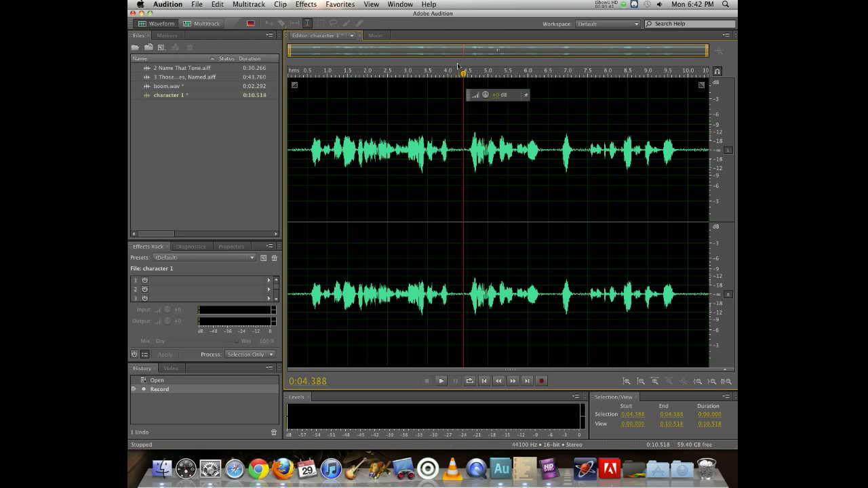
{"action": "left_click", "coordinate": [303, 73]}
{"action": "key", "text": "space"}
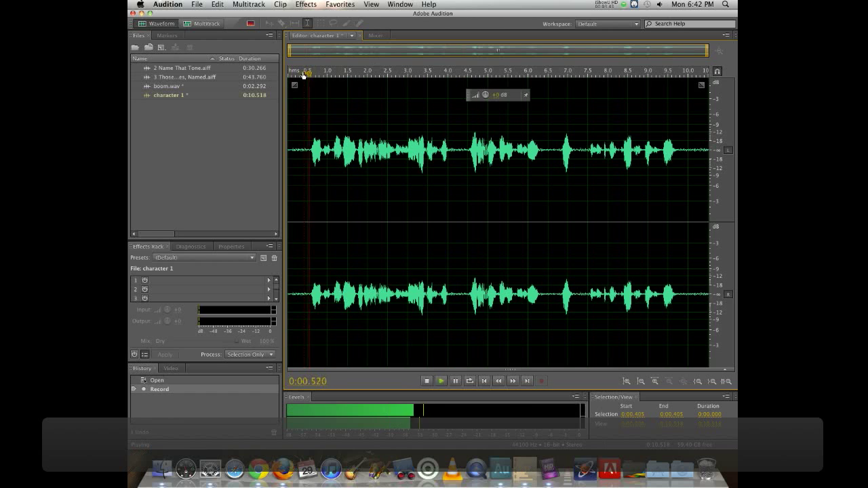
{"action": "key", "text": "space"}
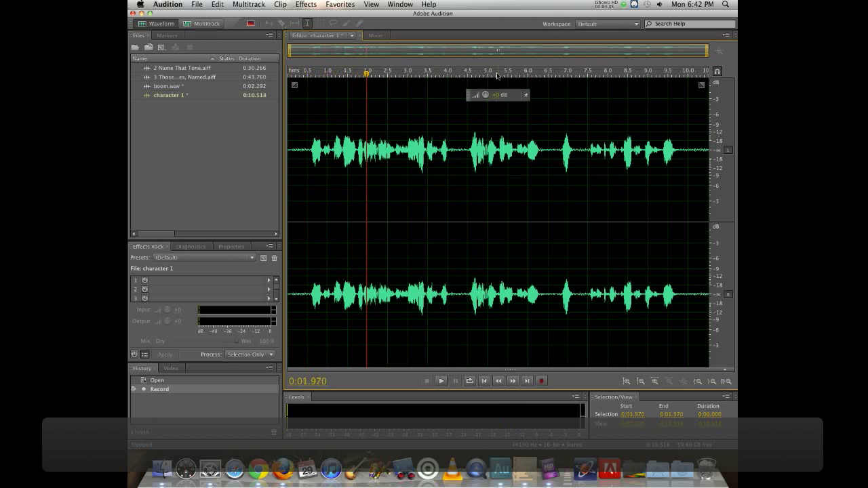
{"action": "left_click", "coordinate": [464, 72]}
{"action": "key", "text": "space"}
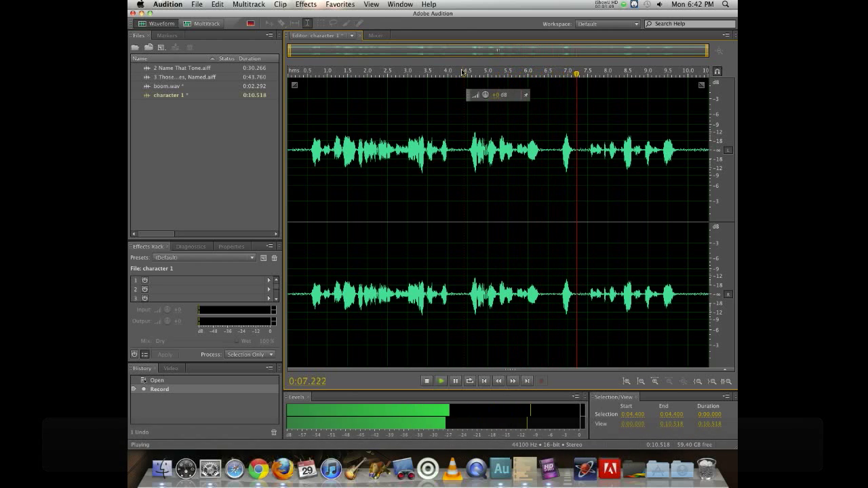
{"action": "key", "text": "space"}
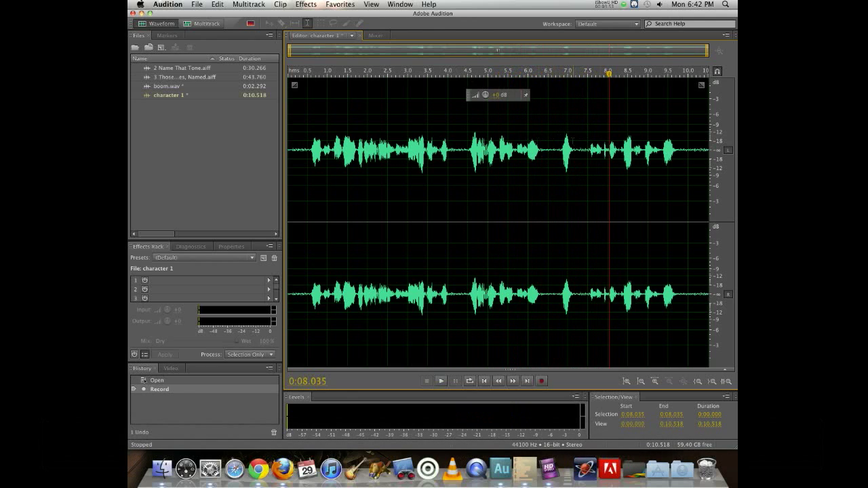
- Delete the audio from the start of character 1 up to about 6.75 seconds
{"action": "left_click_drag", "start_coordinate": [558, 130], "coordinate": [703, 131]}
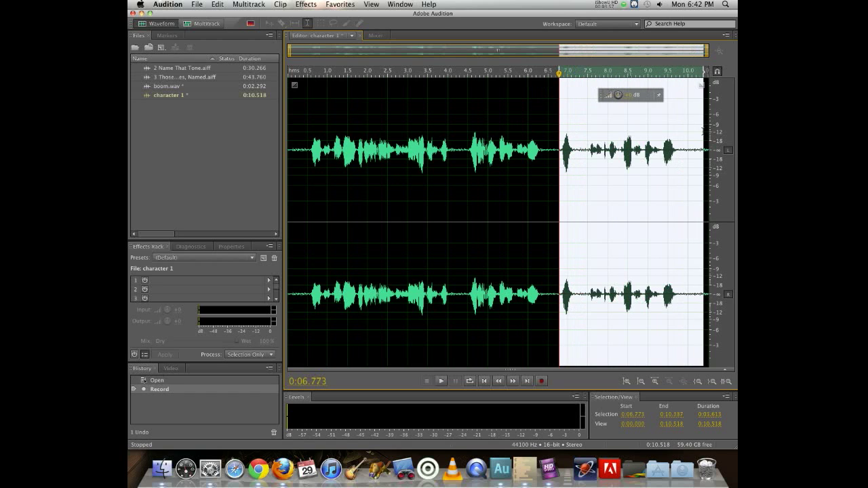
{"action": "left_click", "coordinate": [540, 122]}
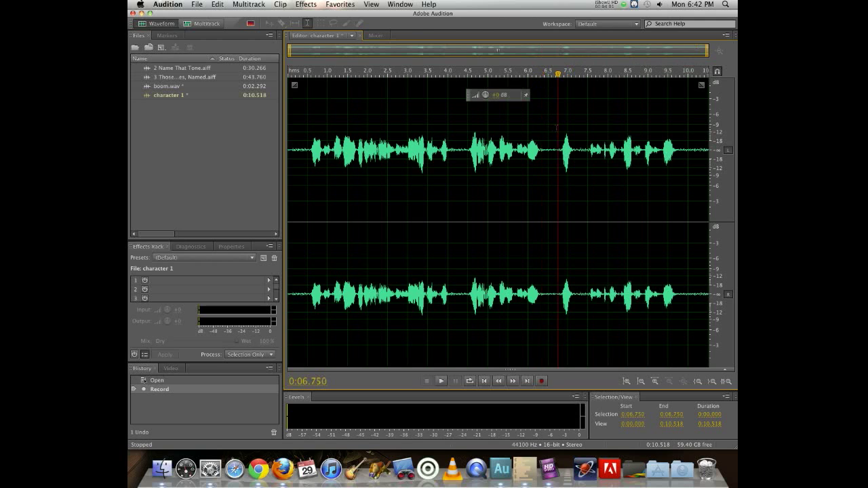
{"action": "left_click_drag", "start_coordinate": [557, 127], "coordinate": [286, 129]}
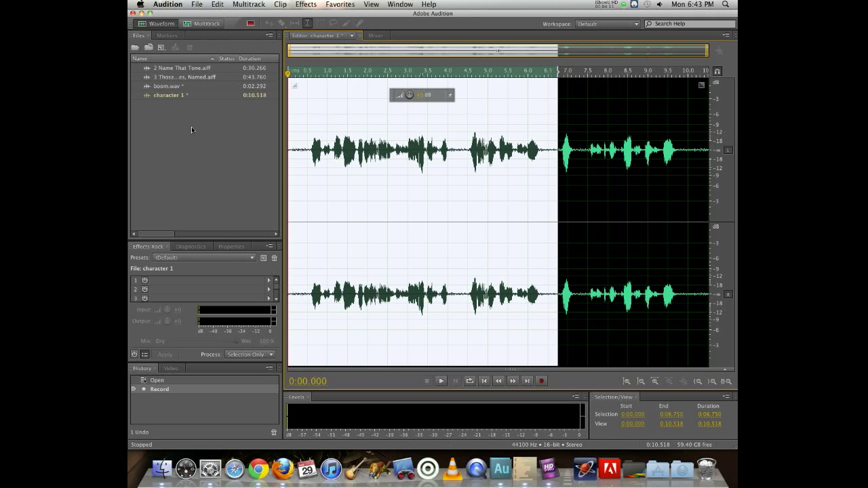
{"action": "key", "text": "Delete"}
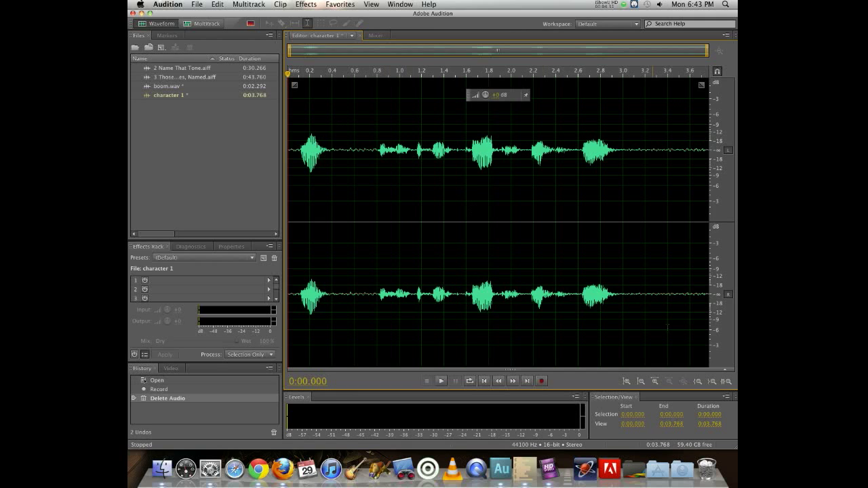
- Record another take at the start of character 1 and undo that recording
{"action": "left_click", "coordinate": [541, 382]}
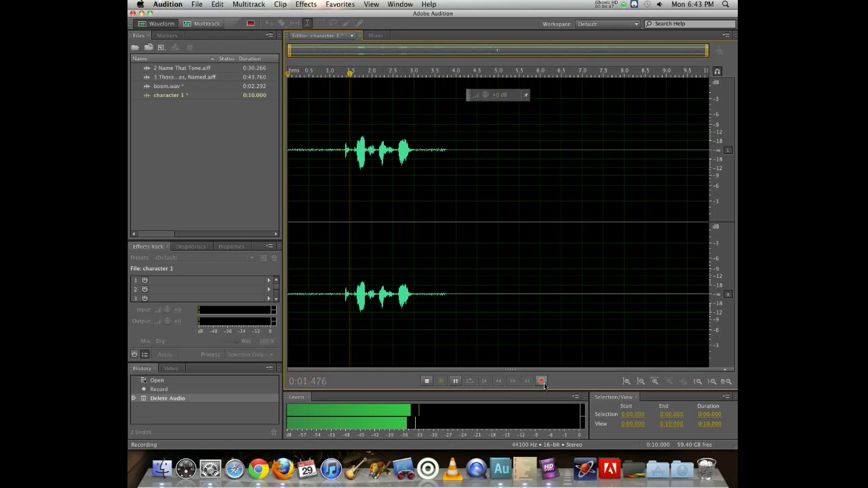
{"action": "left_click", "coordinate": [542, 381]}
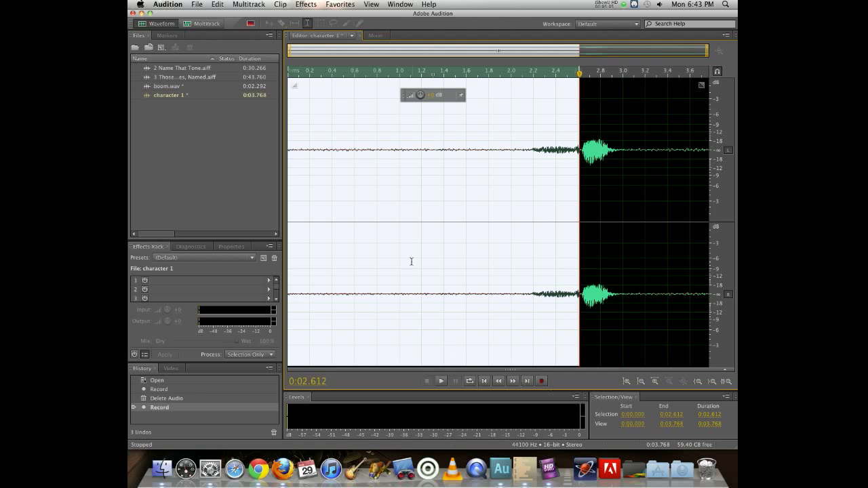
{"action": "left_click", "coordinate": [218, 4]}
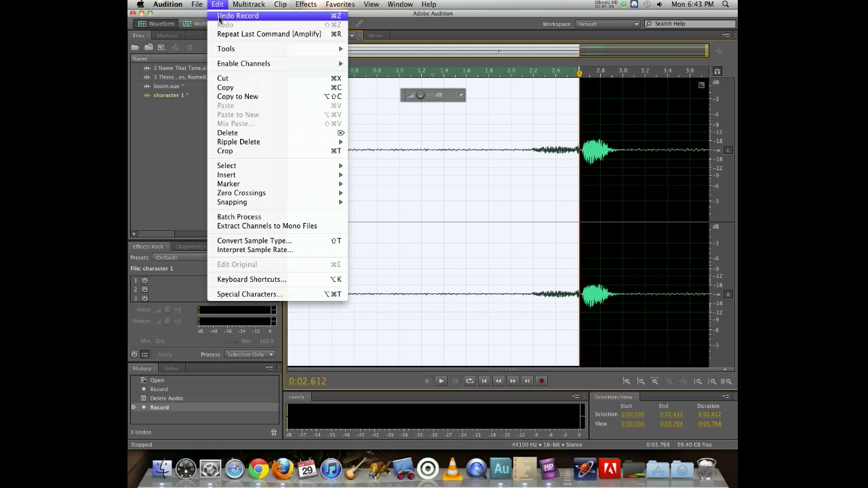
{"action": "left_click", "coordinate": [219, 16]}
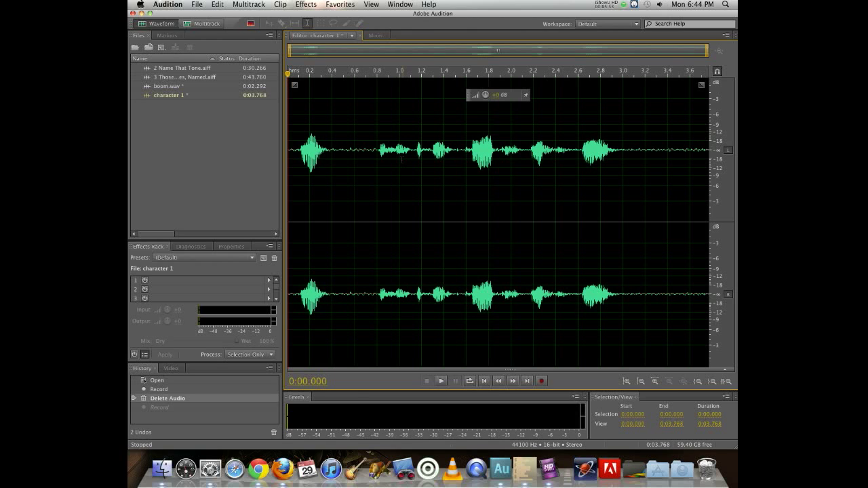
- Create a new audio file named "character 2" and record a voice take into it
{"action": "key", "text": "super+shift+n"}
{"action": "type", "text": "character 2"}
{"action": "key", "text": "Return"}
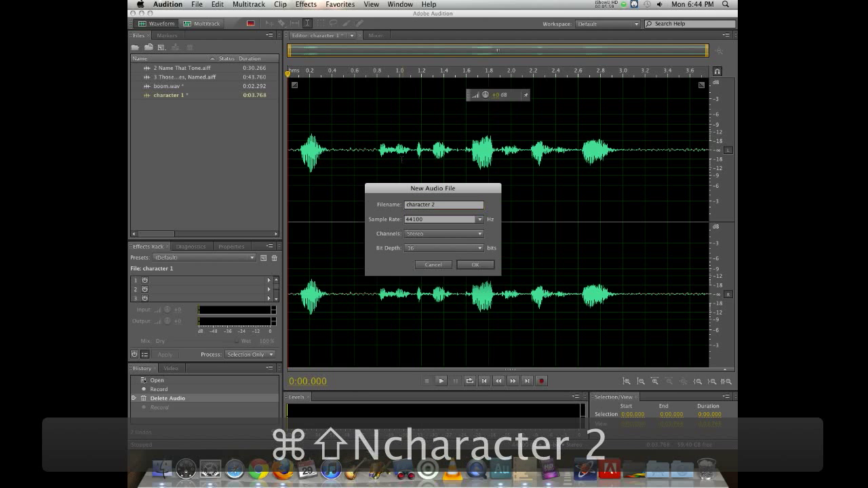
{"action": "left_click", "coordinate": [476, 265]}
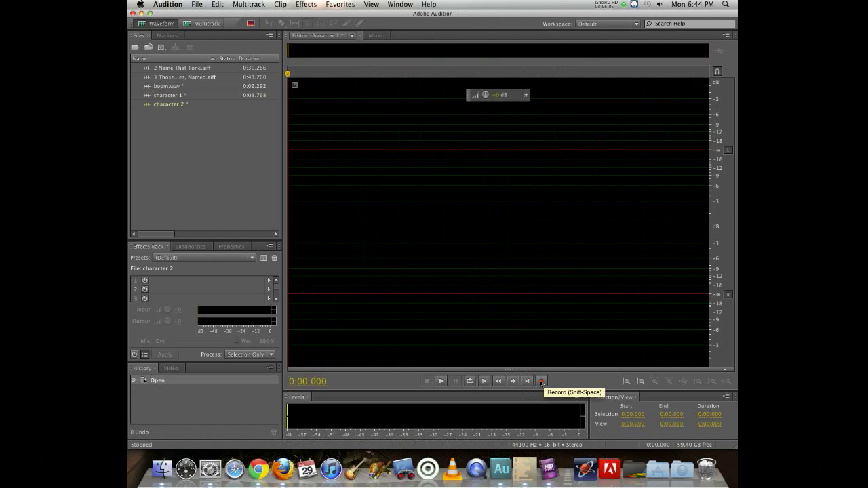
{"action": "left_click", "coordinate": [541, 382]}
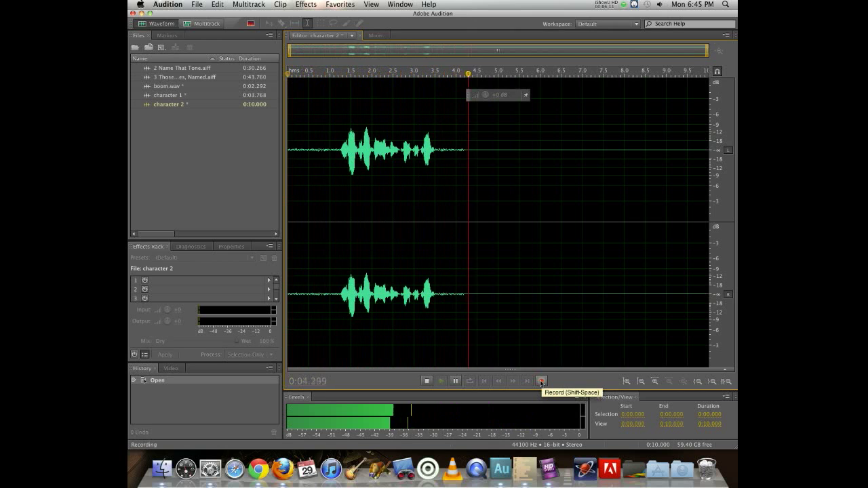
{"action": "left_click", "coordinate": [541, 383]}
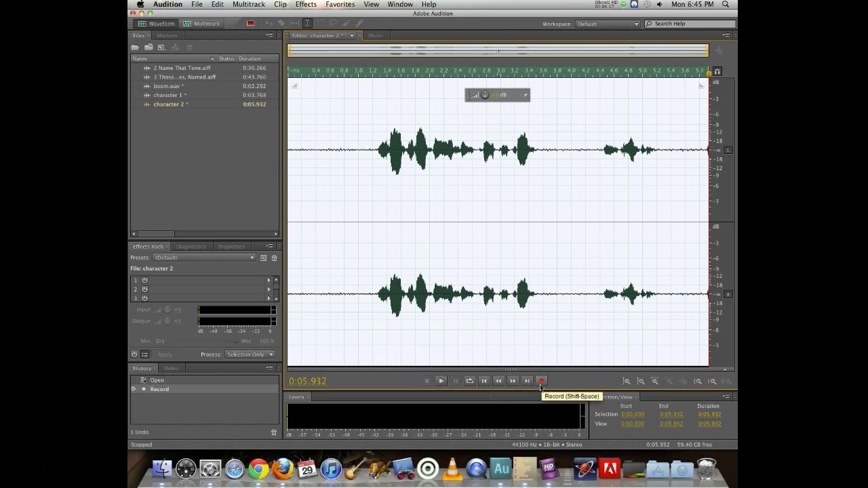
- Create a new audio file named "character 3" and record a voice take into it
{"action": "key", "text": "super+shift+n"}
{"action": "type", "text": "cha"}
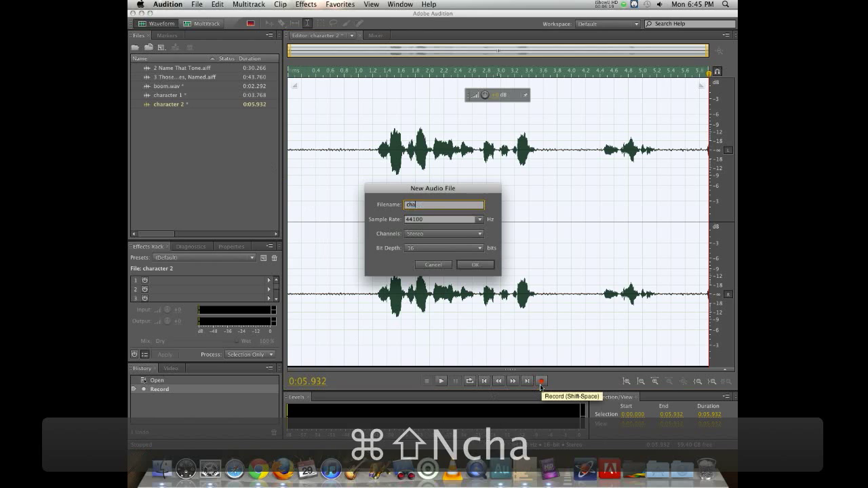
{"action": "type", "text": "racter 3"}
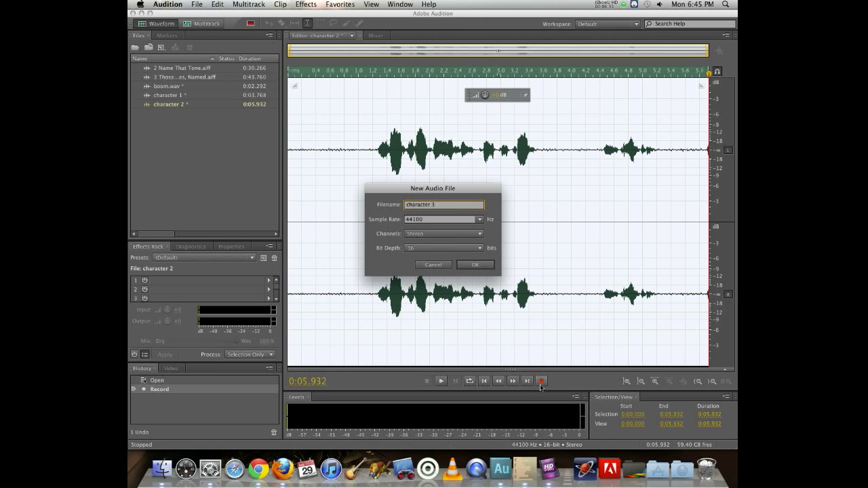
{"action": "key", "text": "Return"}
{"action": "left_click", "coordinate": [472, 265]}
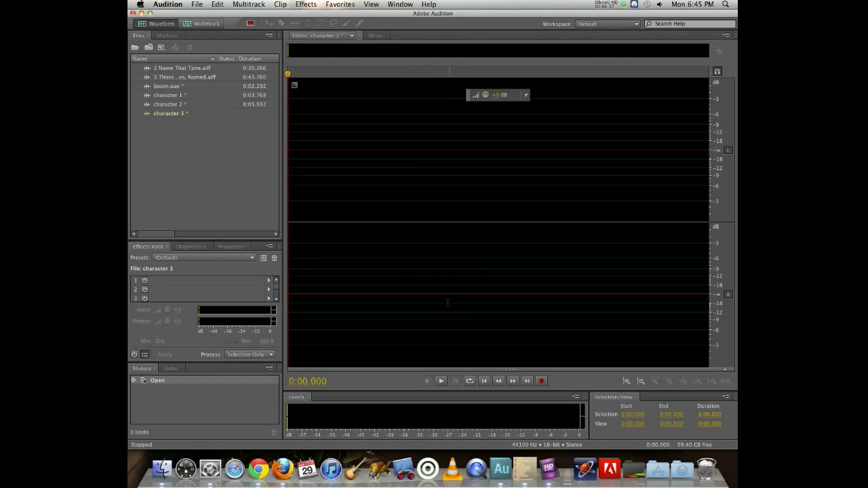
{"action": "left_click", "coordinate": [541, 382]}
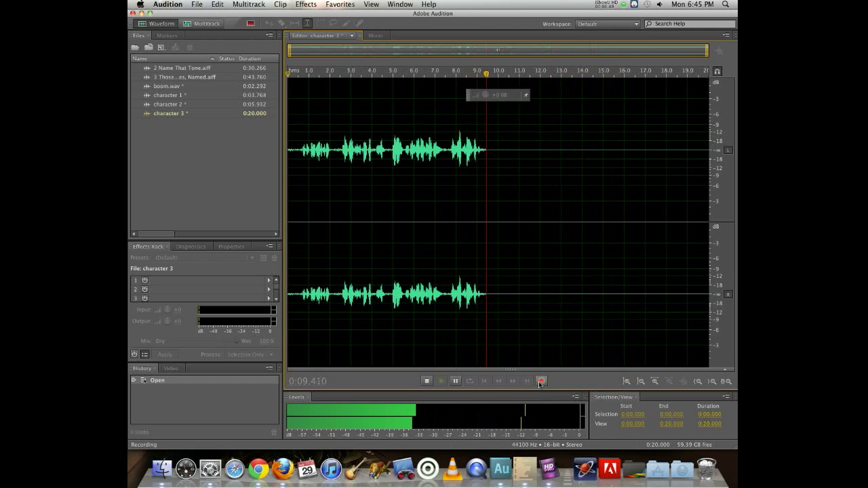
{"action": "left_click", "coordinate": [541, 383]}
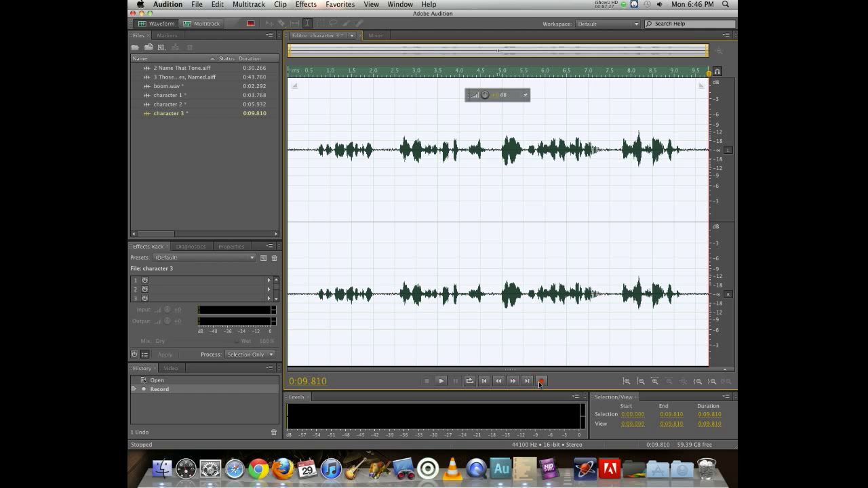
- Play back the character 3 recording from near its start
{"action": "left_click", "coordinate": [299, 125]}
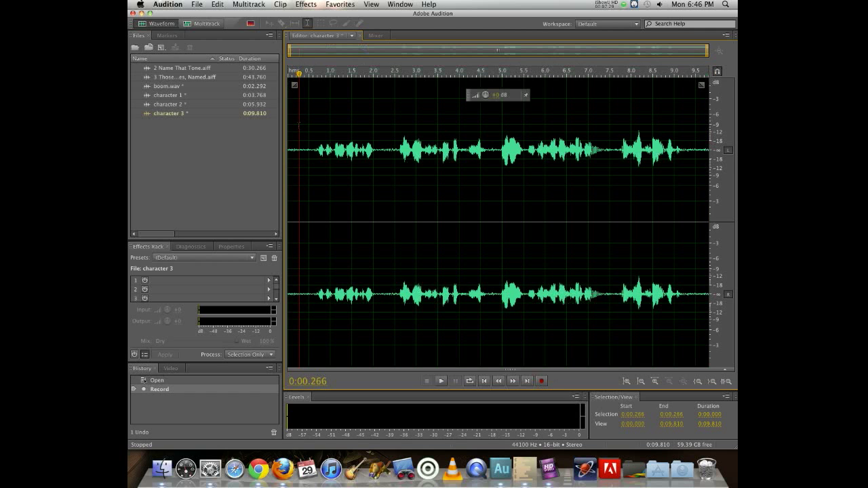
{"action": "key", "text": "space"}
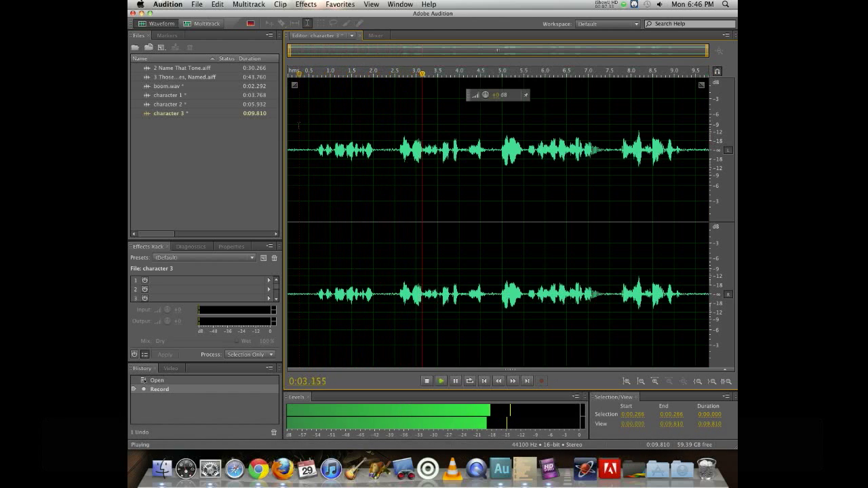
- Stop playback and delete the opening section of the character 3 recording before the speech begins
{"action": "key", "text": "space"}
{"action": "left_click_drag", "start_coordinate": [395, 204], "coordinate": [287, 203]}
{"action": "key", "text": "Delete"}
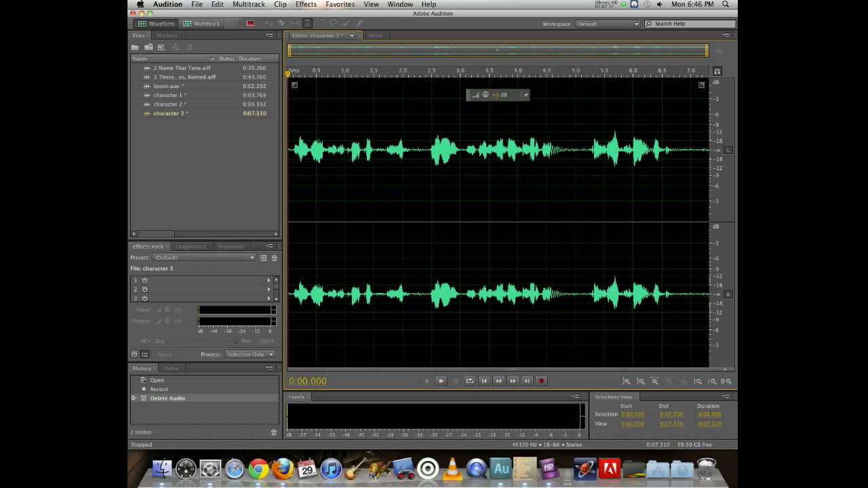
{"action": "left_click", "coordinate": [205, 163]}
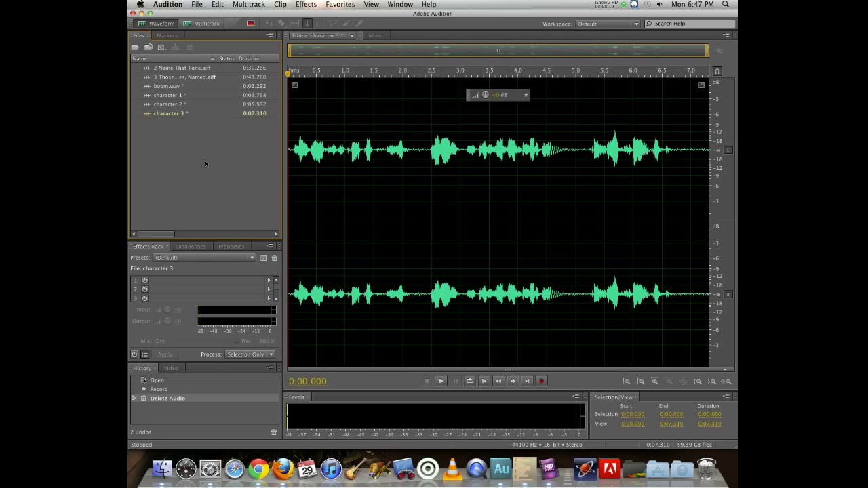
- Start a new multitrack session and name it demo2
{"action": "left_click", "coordinate": [197, 5]}
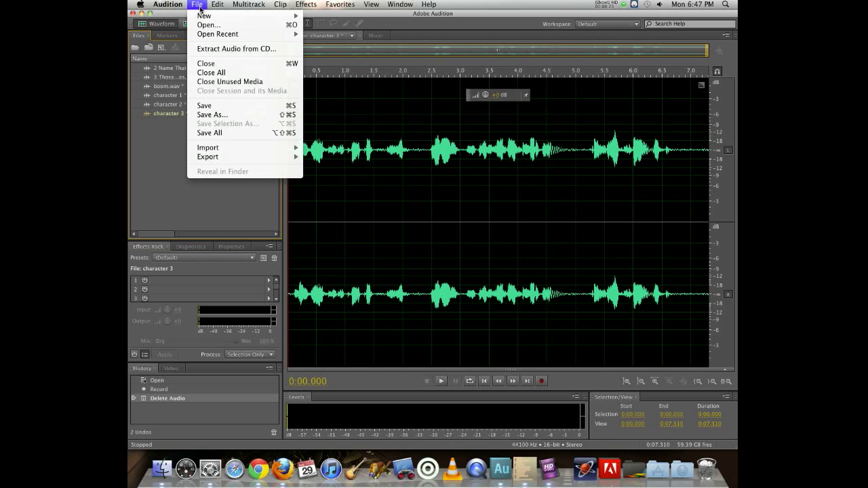
{"action": "mouse_move", "coordinate": [204, 15]}
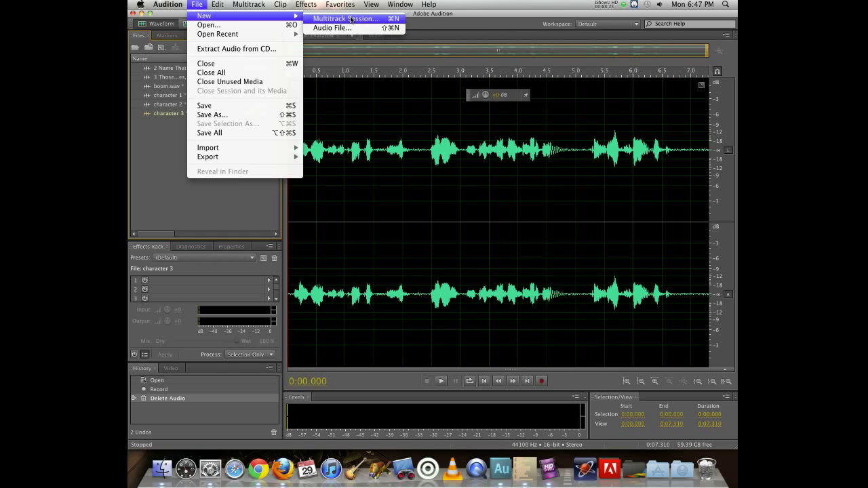
{"action": "left_click", "coordinate": [249, 6]}
{"action": "left_click", "coordinate": [249, 6]}
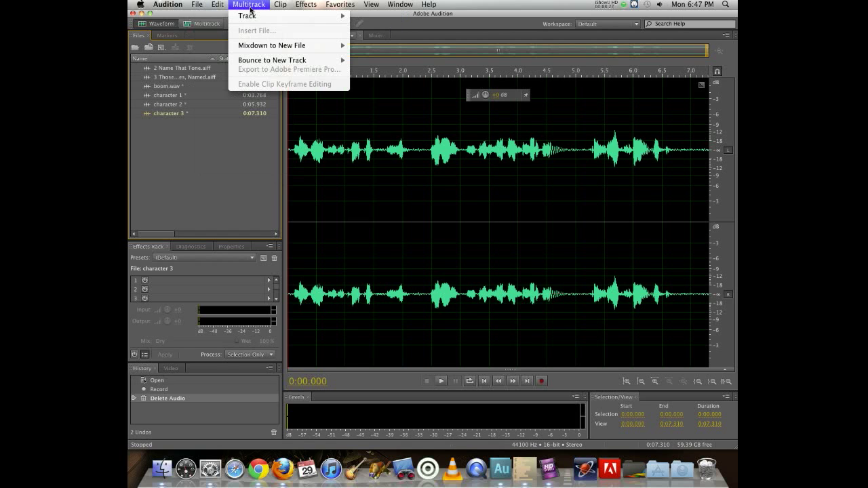
{"action": "mouse_move", "coordinate": [251, 18]}
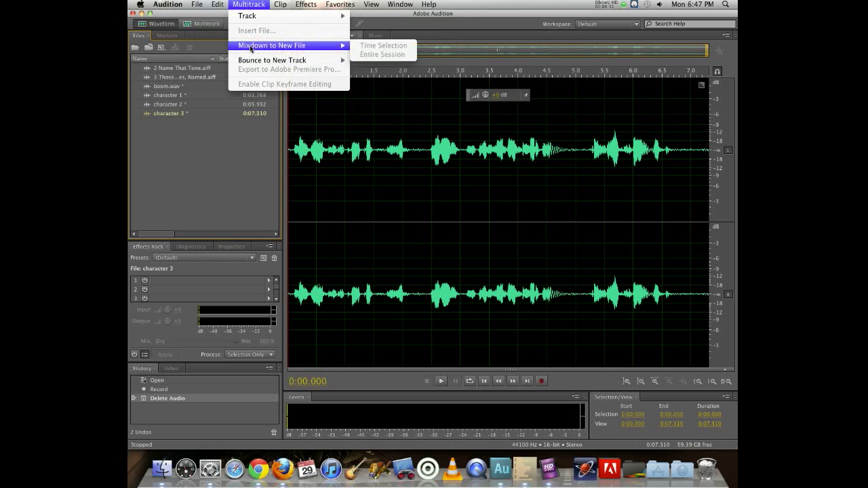
{"action": "mouse_move", "coordinate": [196, 5]}
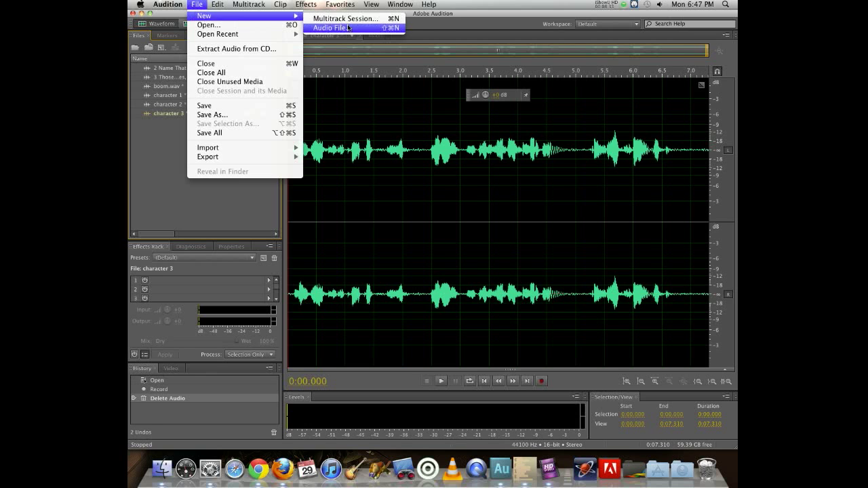
{"action": "left_click", "coordinate": [351, 22]}
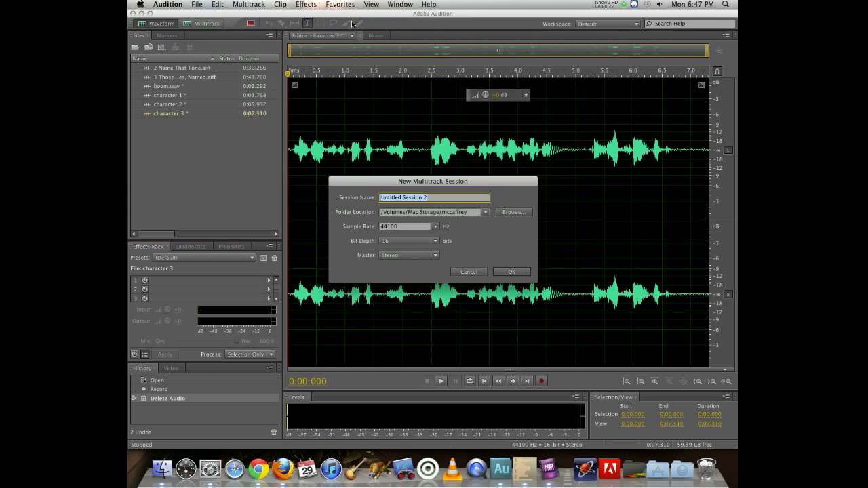
{"action": "type", "text": "demo2"}
- Set the session's folder location to the mccaffrey folder on Mac Storage and create the session
{"action": "left_click", "coordinate": [512, 213]}
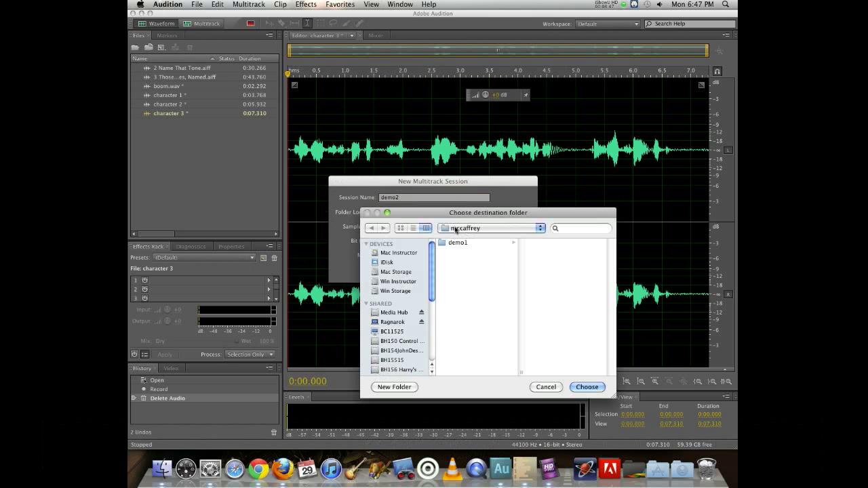
{"action": "left_click", "coordinate": [453, 229]}
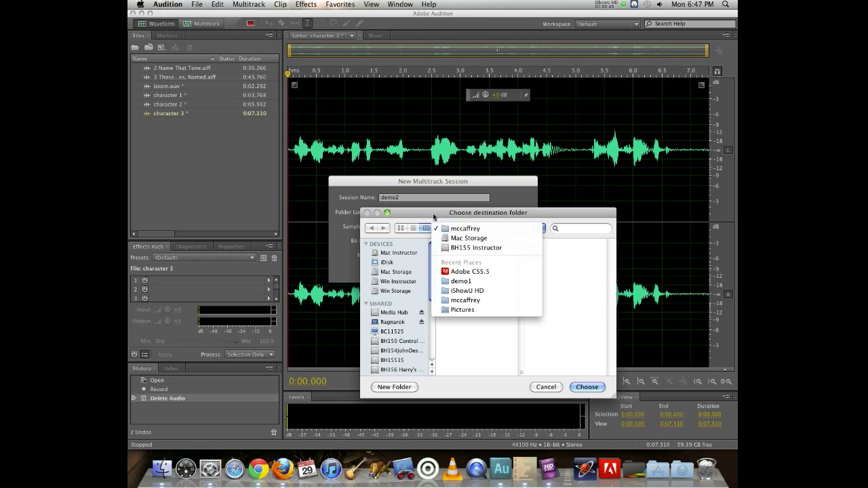
{"action": "left_click", "coordinate": [444, 248]}
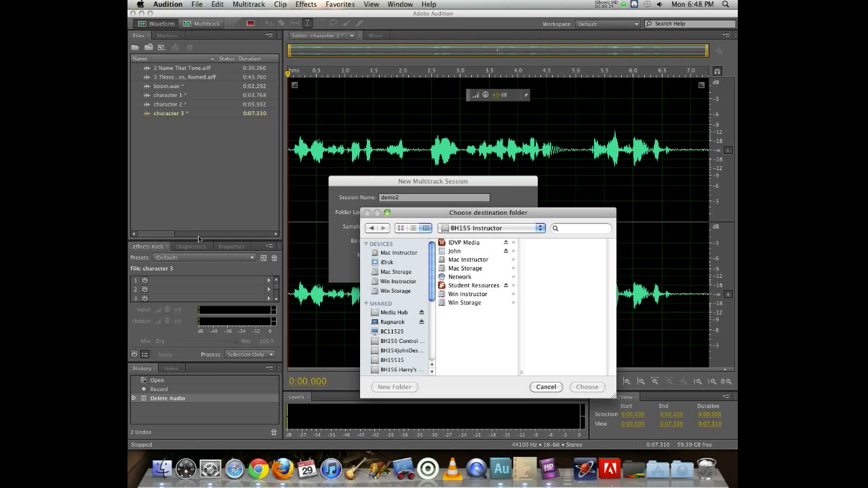
{"action": "left_click", "coordinate": [470, 269]}
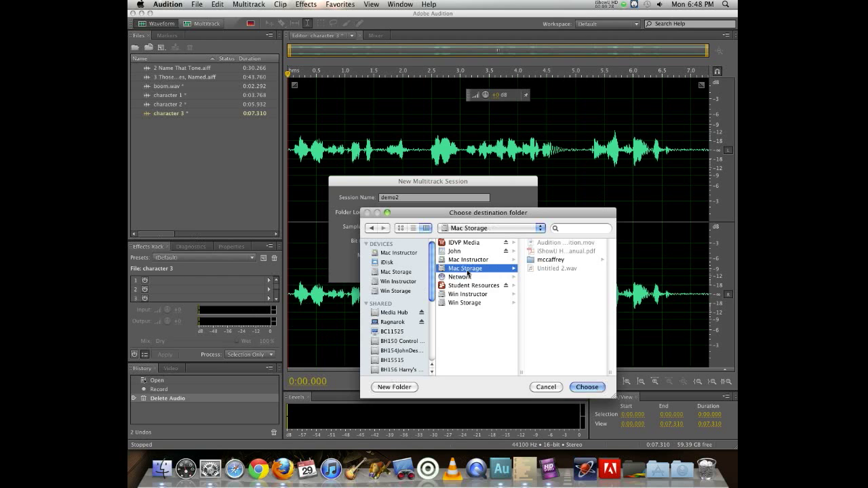
{"action": "left_click", "coordinate": [550, 260]}
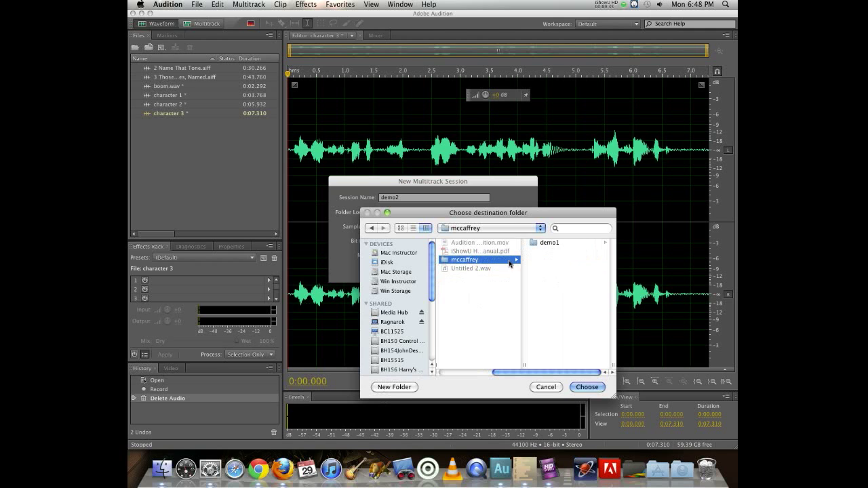
{"action": "left_click", "coordinate": [537, 243]}
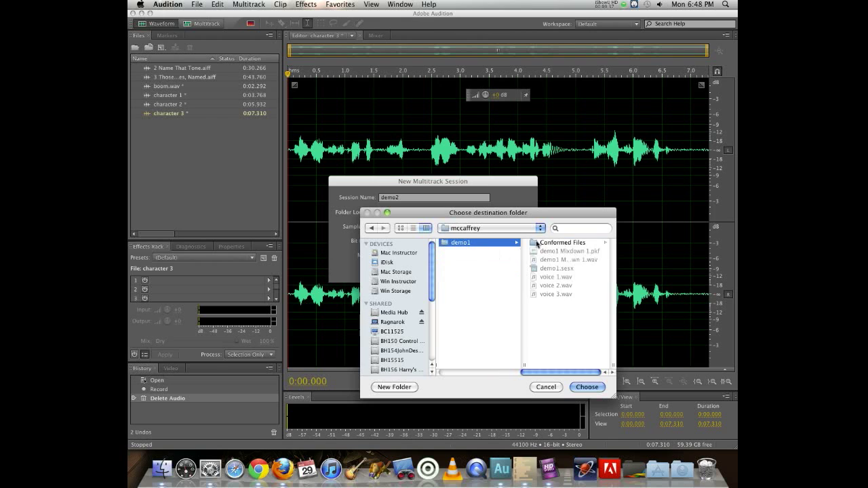
{"action": "scroll", "coordinate": [463, 279], "scroll_direction": "left", "scroll_amount": 3}
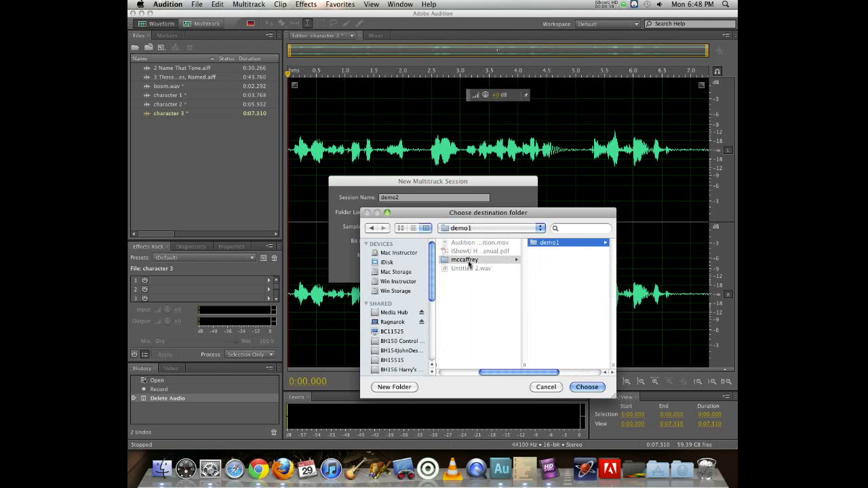
{"action": "left_click", "coordinate": [467, 262]}
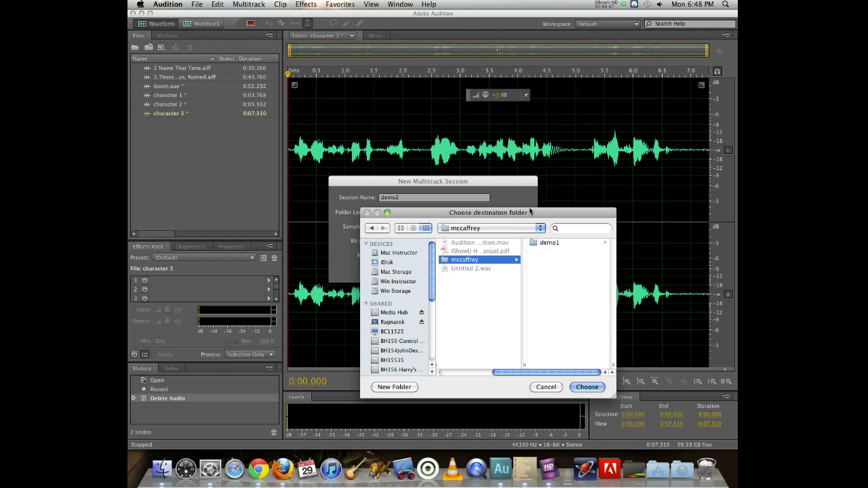
{"action": "left_click_drag", "start_coordinate": [529, 210], "coordinate": [495, 168]}
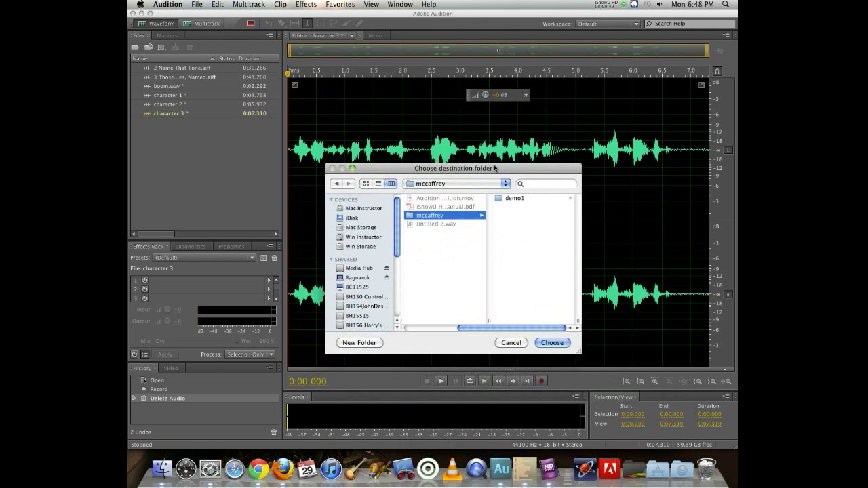
{"action": "left_click", "coordinate": [558, 345]}
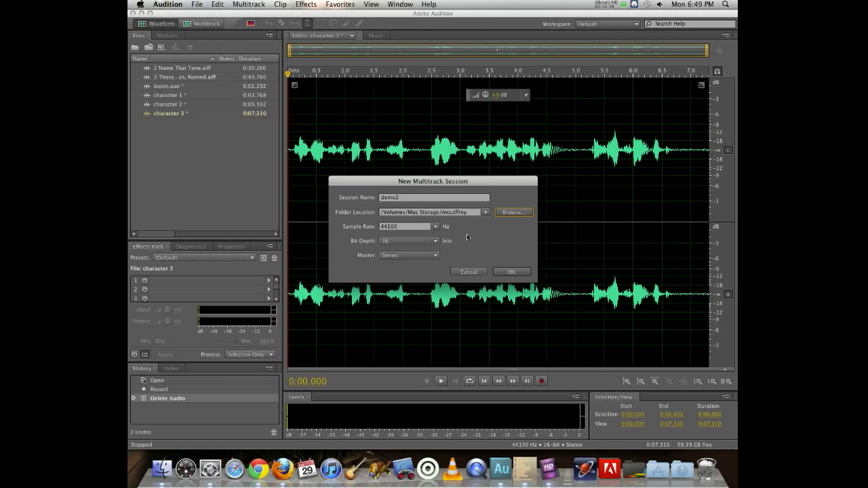
{"action": "left_click", "coordinate": [512, 271]}
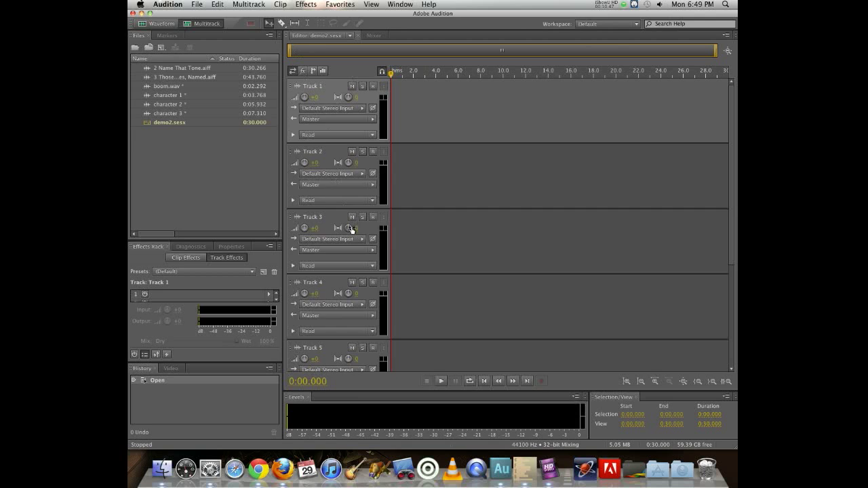
- Fit all tracks in view and place the character 1, 2 and 3 files on tracks 1, 2 and 3, staggered in time
{"action": "scroll", "coordinate": [351, 230], "scroll_direction": "down", "scroll_amount": 5}
{"action": "scroll", "coordinate": [351, 230], "scroll_direction": "up", "scroll_amount": 2}
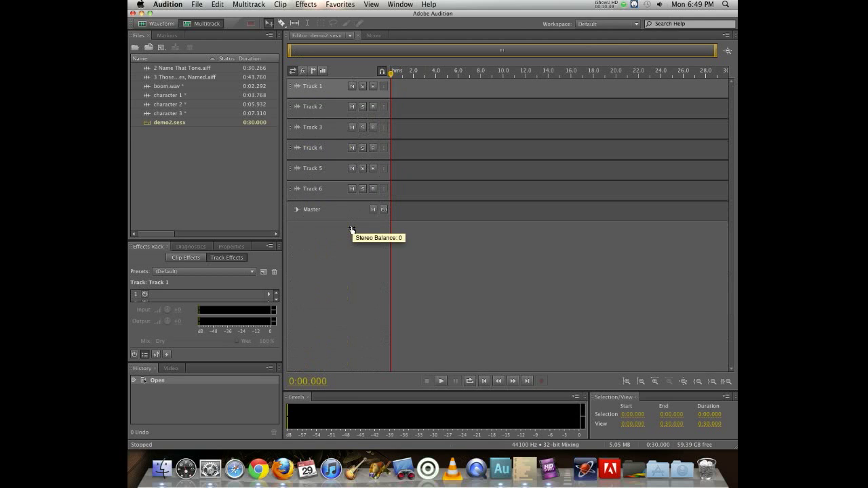
{"action": "scroll", "coordinate": [350, 222], "scroll_direction": "up", "scroll_amount": 5}
{"action": "scroll", "coordinate": [472, 198], "scroll_direction": "up", "scroll_amount": 4}
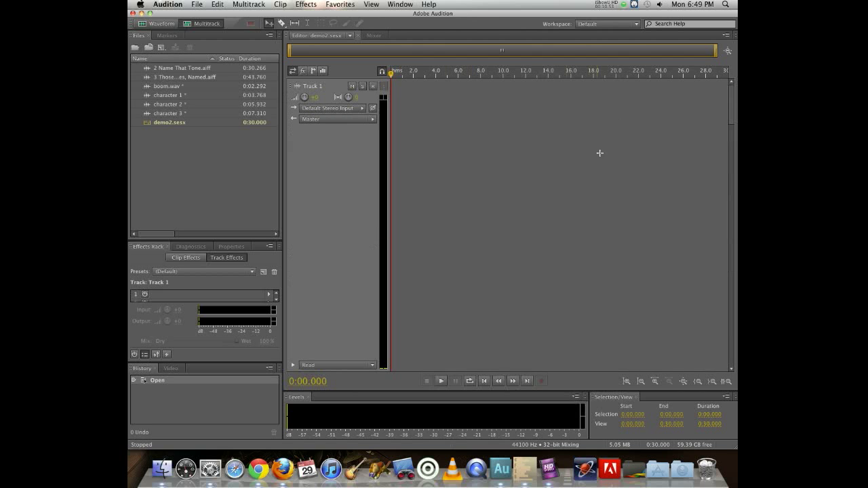
{"action": "left_click_drag", "start_coordinate": [732, 107], "coordinate": [710, 89]}
{"action": "scroll", "coordinate": [481, 202], "scroll_direction": "down", "scroll_amount": 3}
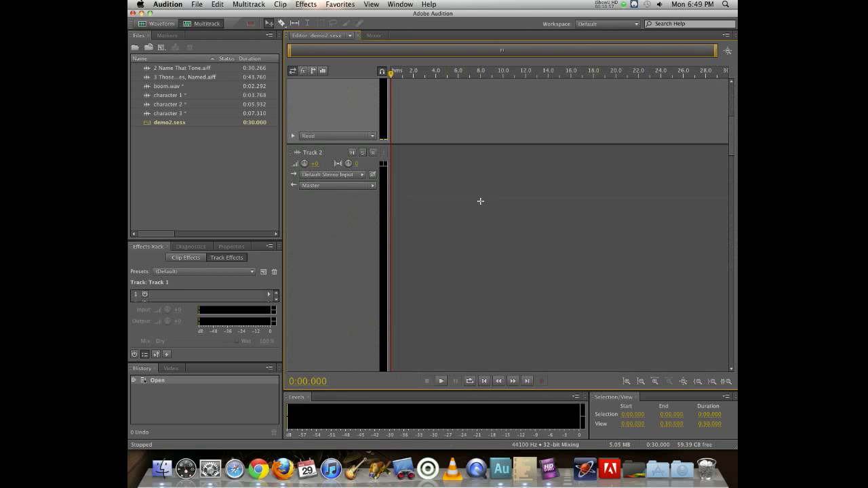
{"action": "scroll", "coordinate": [480, 201], "scroll_direction": "down", "scroll_amount": 10}
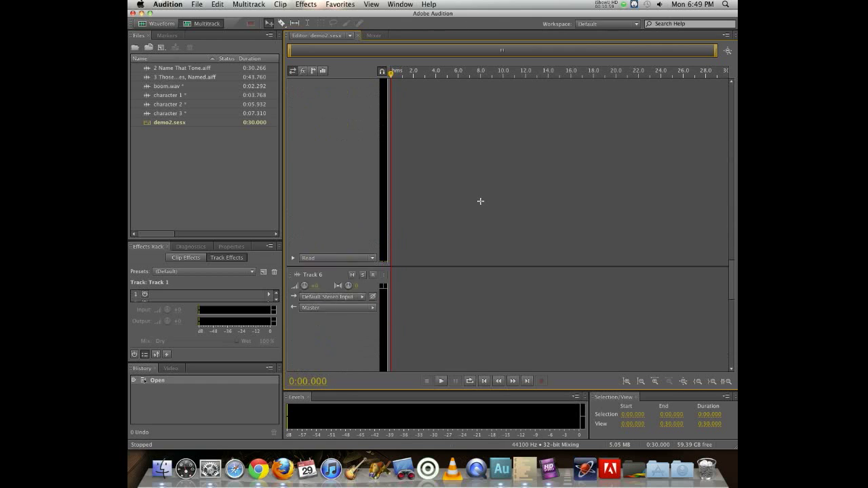
{"action": "scroll", "coordinate": [480, 201], "scroll_direction": "up", "scroll_amount": 12}
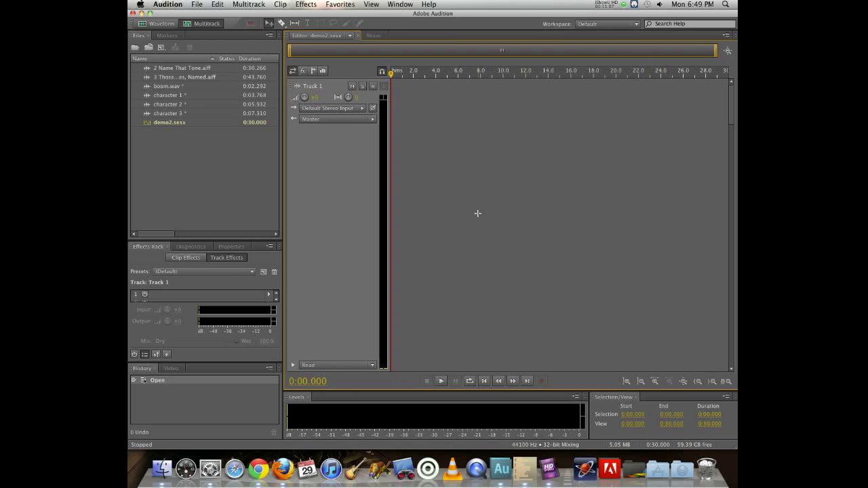
{"action": "left_click", "coordinate": [685, 381]}
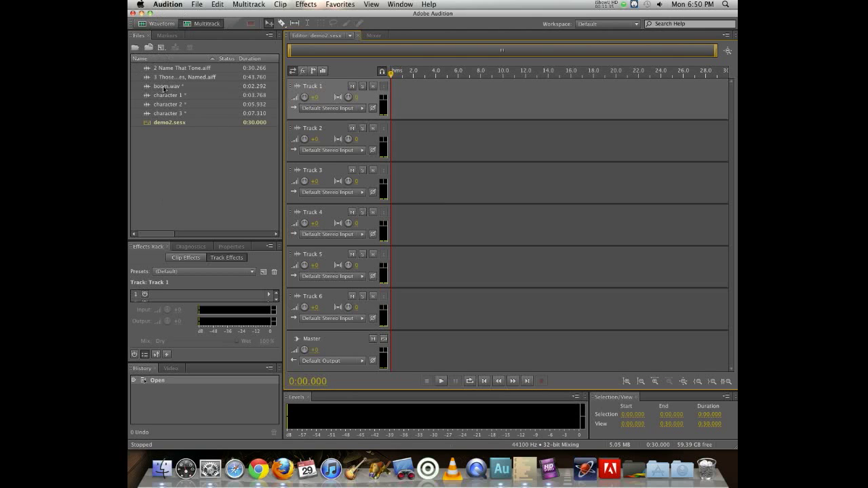
{"action": "left_click_drag", "start_coordinate": [160, 95], "coordinate": [415, 84]}
{"action": "mouse_move", "coordinate": [164, 103]}
{"action": "left_mouse_down"}
{"action": "mouse_move", "coordinate": [508, 148]}
{"action": "mouse_move", "coordinate": [444, 145]}
{"action": "left_mouse_up"}
{"action": "mouse_move", "coordinate": [168, 113]}
{"action": "left_mouse_down"}
{"action": "mouse_move", "coordinate": [587, 136]}
{"action": "mouse_move", "coordinate": [542, 183]}
{"action": "mouse_move", "coordinate": [526, 181]}
{"action": "mouse_move", "coordinate": [555, 169]}
{"action": "left_mouse_up"}
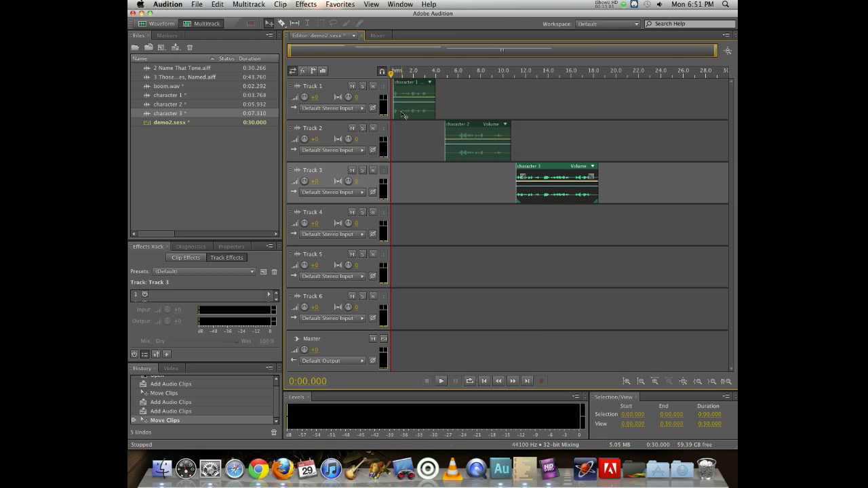
- Zoom to the full session and play it back from the start and from about 6 seconds
{"action": "left_click", "coordinate": [727, 51]}
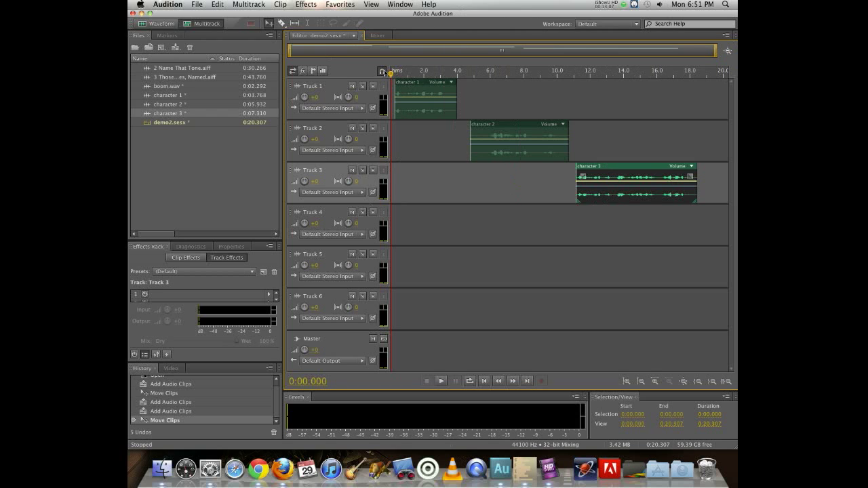
{"action": "key", "text": "space"}
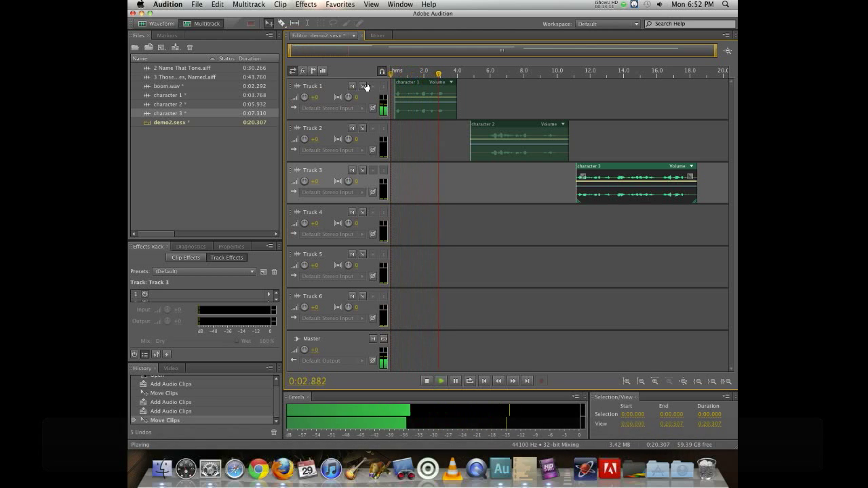
{"action": "key", "text": "space"}
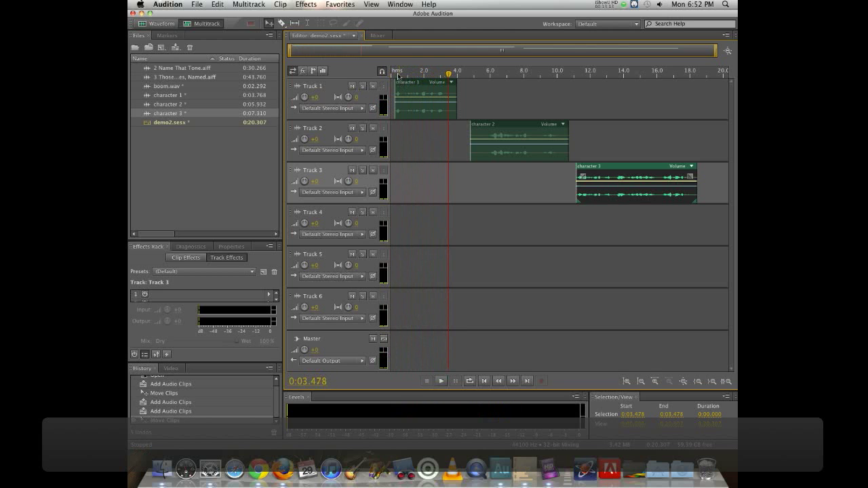
{"action": "left_click_drag", "start_coordinate": [398, 76], "coordinate": [403, 76]}
{"action": "left_click", "coordinate": [488, 84]}
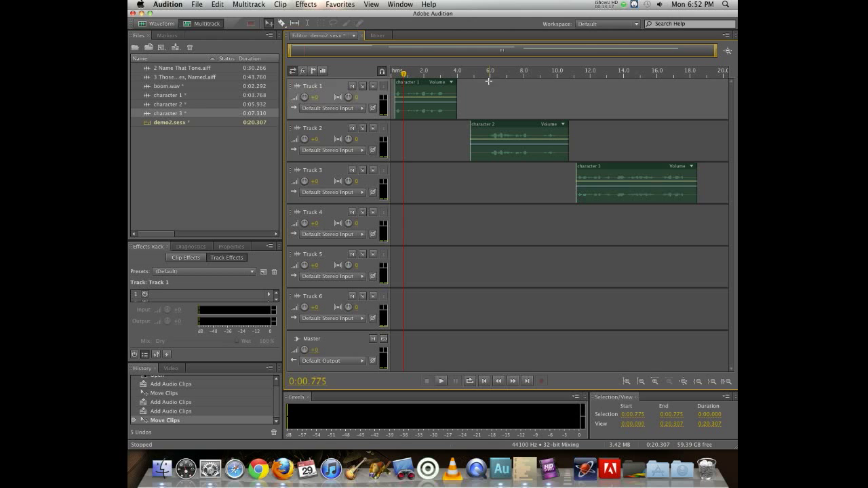
{"action": "left_click", "coordinate": [488, 80]}
{"action": "key", "text": "space"}
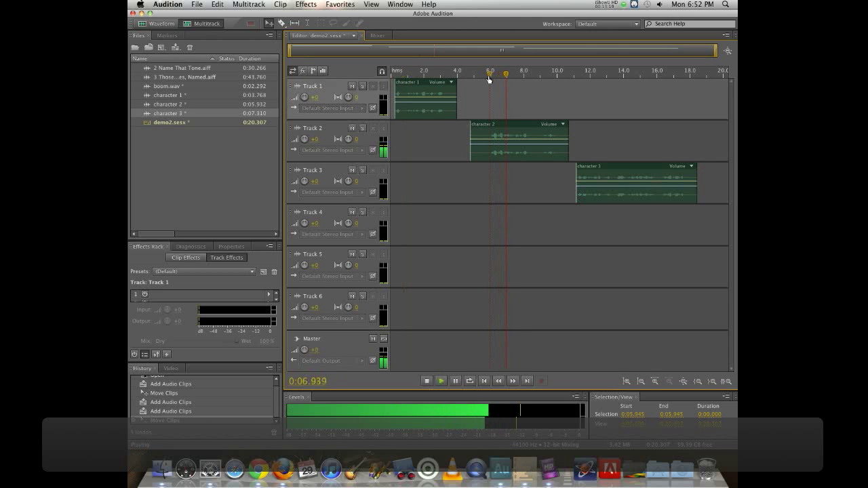
{"action": "key", "text": "space"}
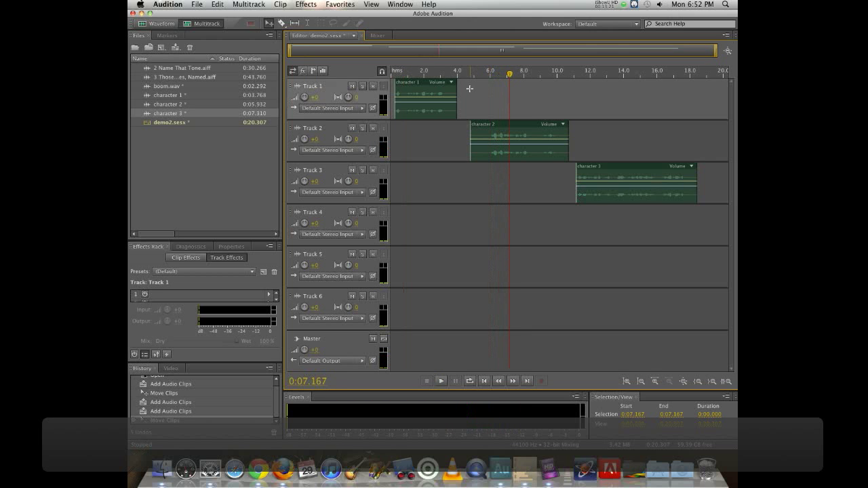
- Play the session from about 11 seconds to hear the character 3 clip
{"action": "left_click", "coordinate": [580, 73]}
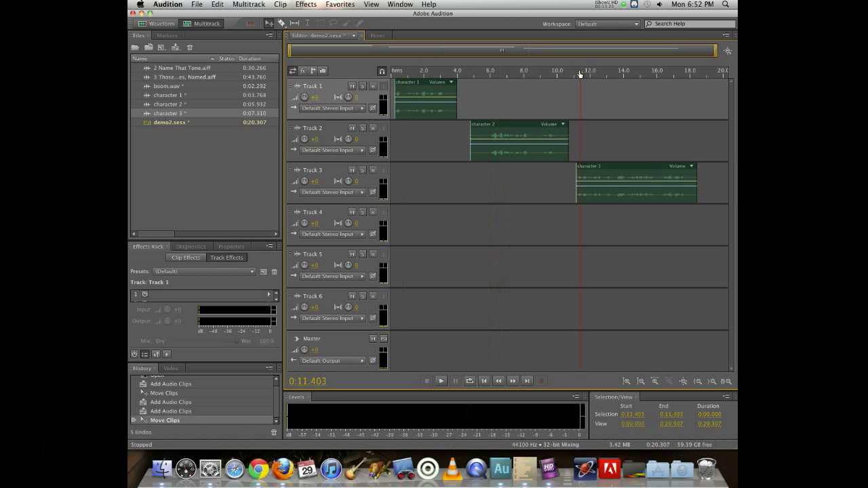
{"action": "left_click", "coordinate": [571, 73]}
{"action": "key", "text": "space"}
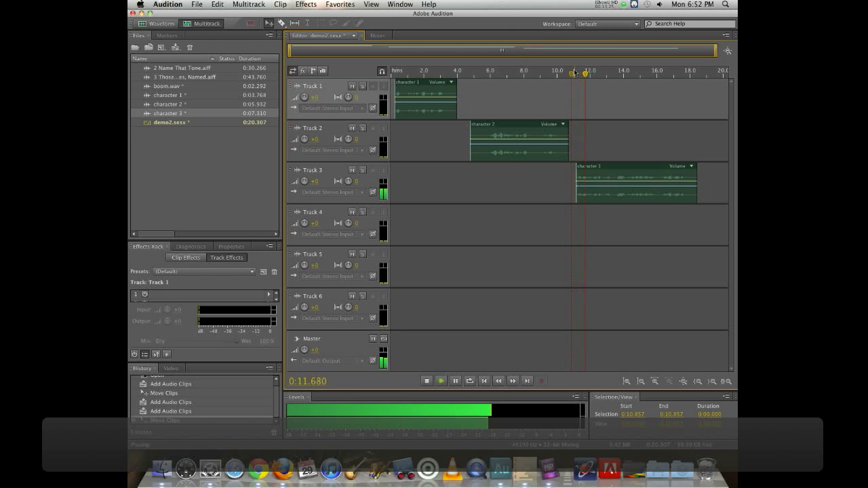
{"action": "key", "text": "space"}
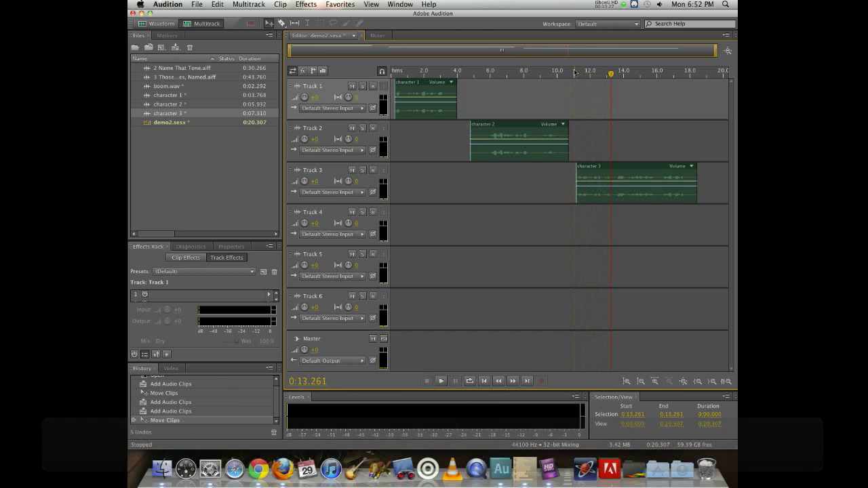
- Play the session from about 13 seconds and again from about 1 second
{"action": "key", "text": "space"}
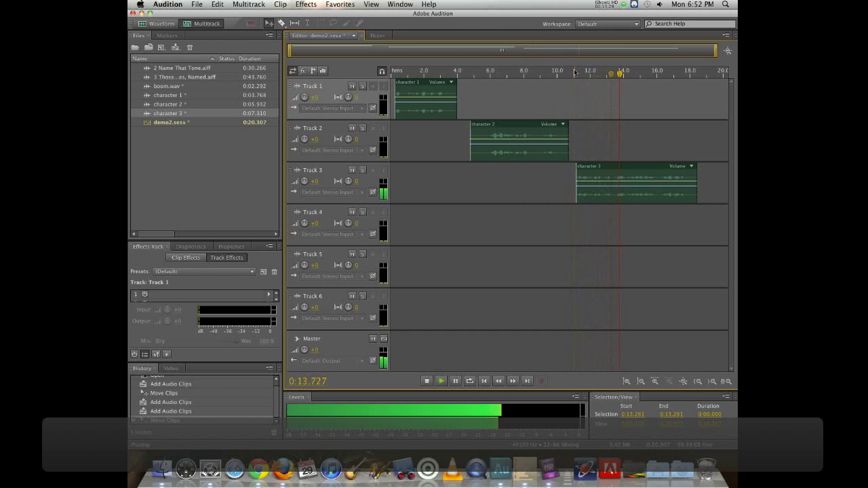
{"action": "key", "text": "space"}
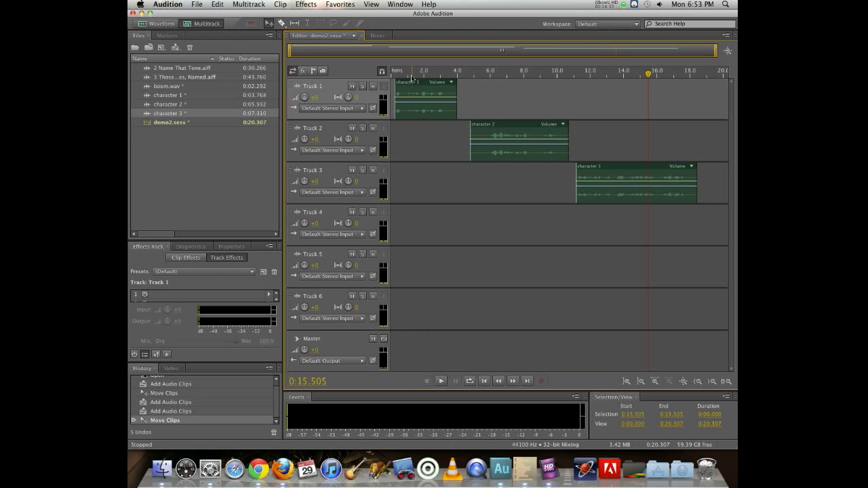
{"action": "left_click_drag", "start_coordinate": [412, 76], "coordinate": [398, 74]}
{"action": "key", "text": "space"}
{"action": "key", "text": "space"}
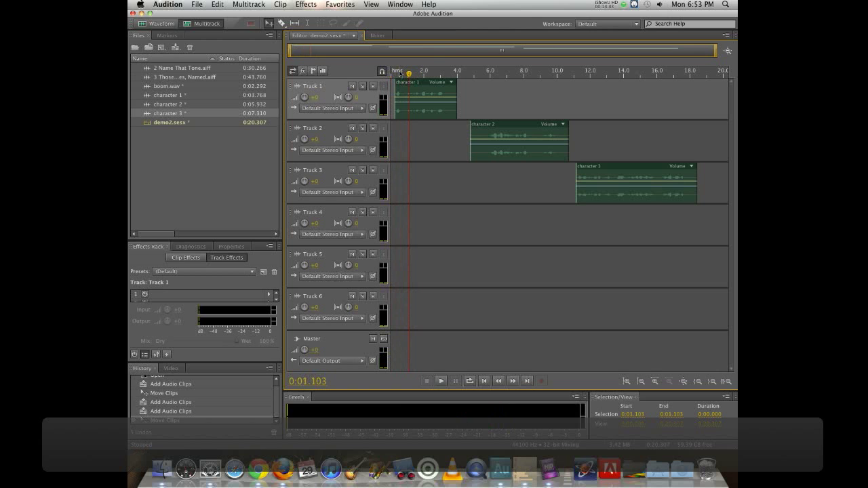
- Split the character 1 clip at about 0.8 seconds and separate its two pieces along track 1
{"action": "left_click", "coordinate": [403, 75]}
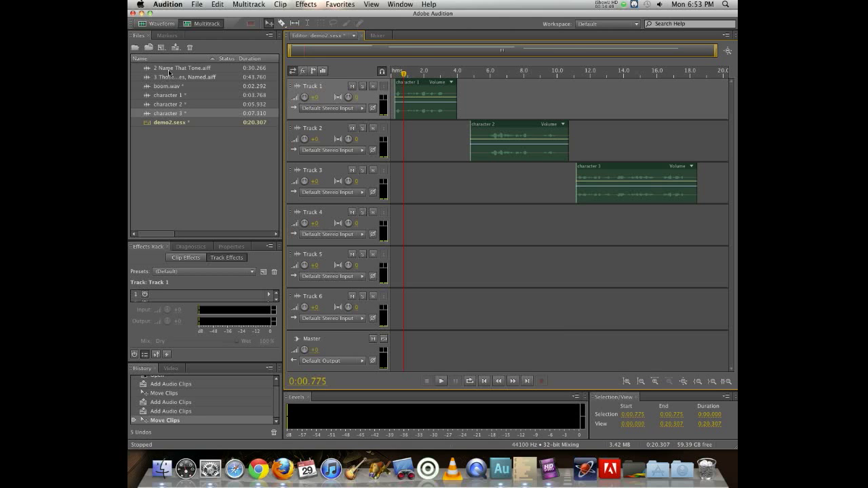
{"action": "key", "text": "super+k"}
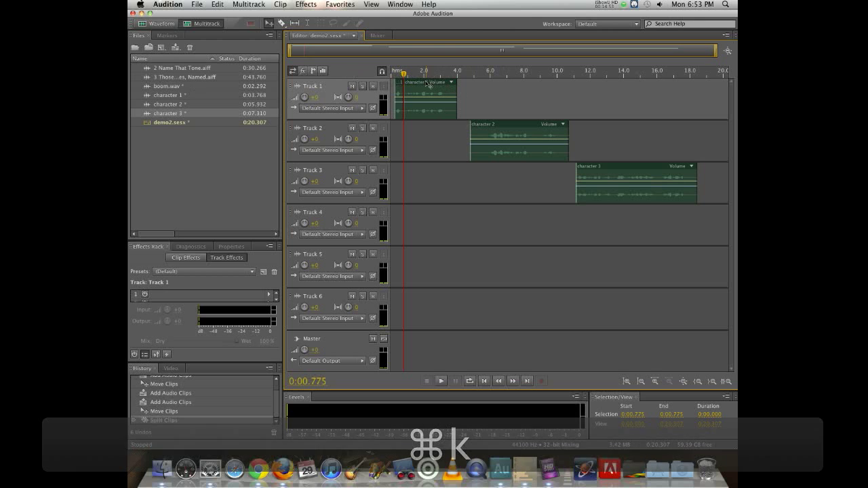
{"action": "left_click_drag", "start_coordinate": [429, 84], "coordinate": [478, 83]}
{"action": "left_click_drag", "start_coordinate": [404, 84], "coordinate": [419, 84]}
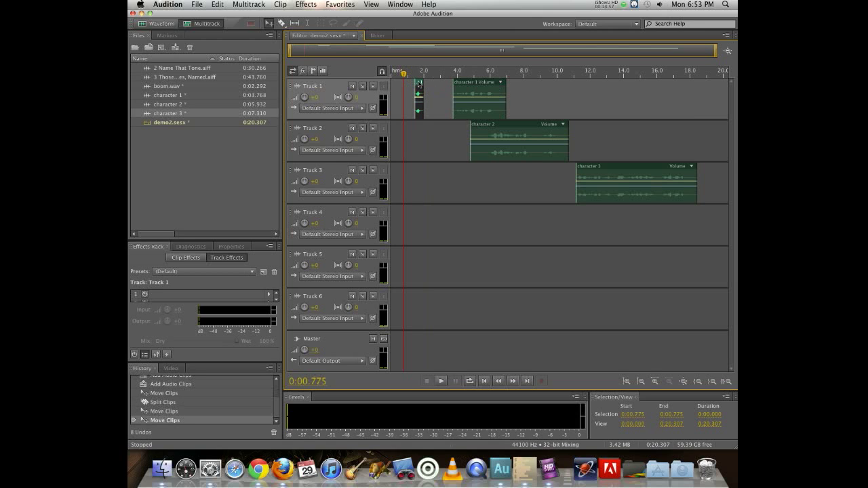
- Preview from about 1.3 seconds and move the main character 1 clip to start at about 13 seconds
{"action": "left_click", "coordinate": [412, 75]}
{"action": "key", "text": "space"}
{"action": "key", "text": "space"}
{"action": "left_click_drag", "start_coordinate": [471, 79], "coordinate": [621, 82]}
- Move the character 2 clip to start at about 2 seconds and preview it from there
{"action": "left_click_drag", "start_coordinate": [534, 127], "coordinate": [488, 133]}
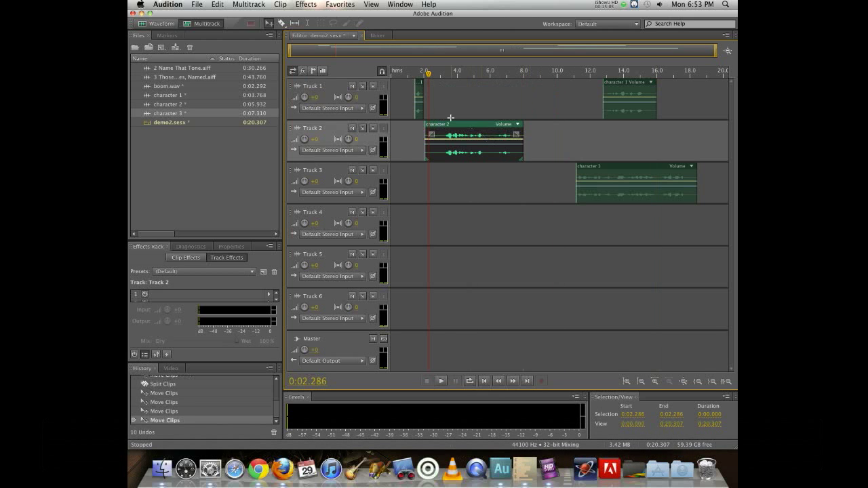
{"action": "key", "text": "space"}
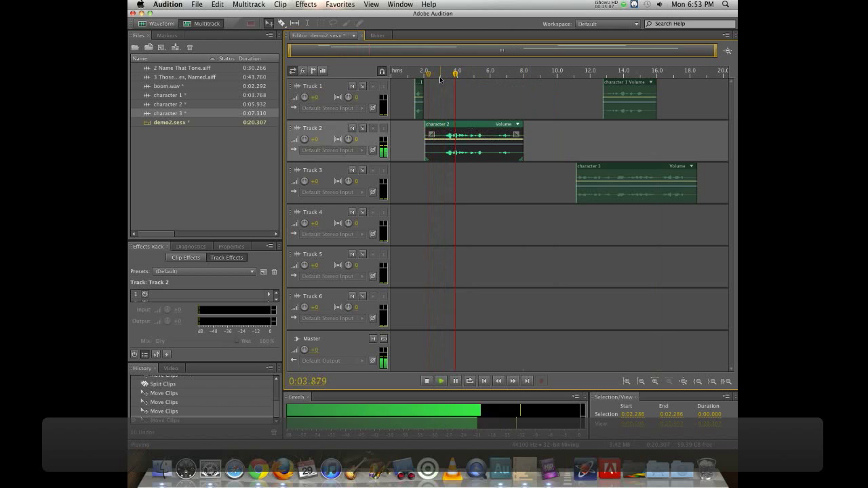
{"action": "key", "text": "space"}
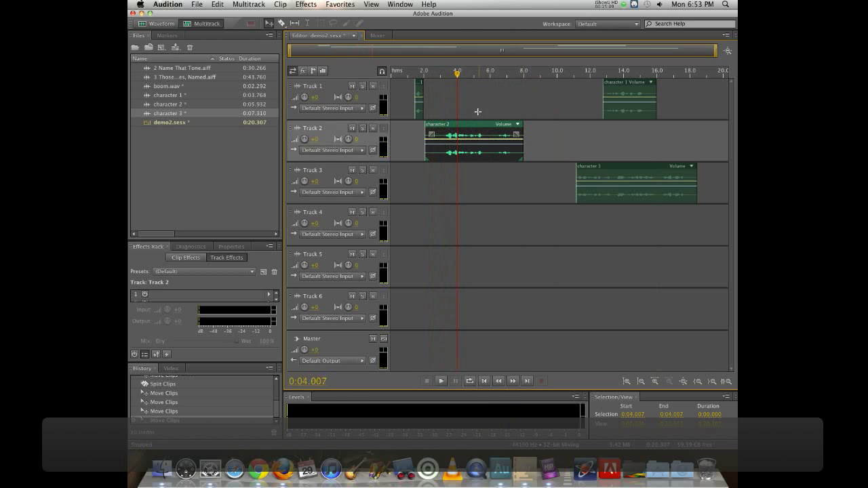
- Split the character 2 clip at about 4 seconds and move its second part to start at about 6.4 seconds
{"action": "left_click_drag", "start_coordinate": [457, 75], "coordinate": [456, 75]}
{"action": "key", "text": "space"}
{"action": "key", "text": "space"}
{"action": "key", "text": "space"}
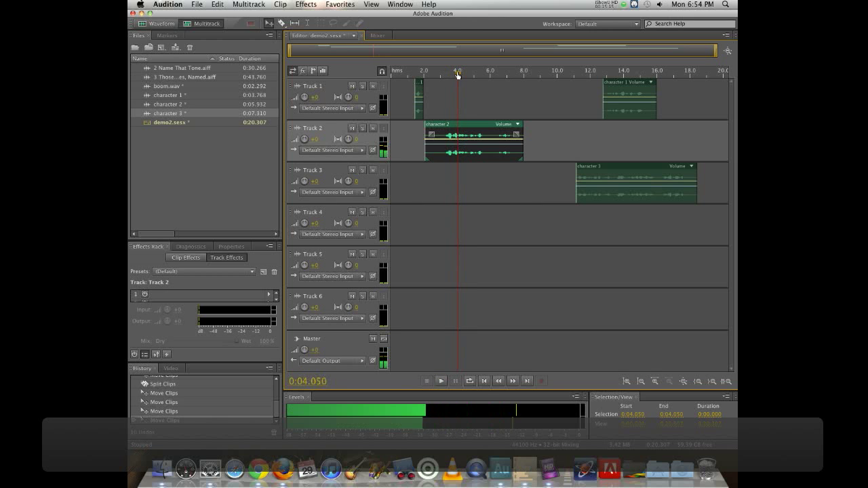
{"action": "key", "text": "super+k"}
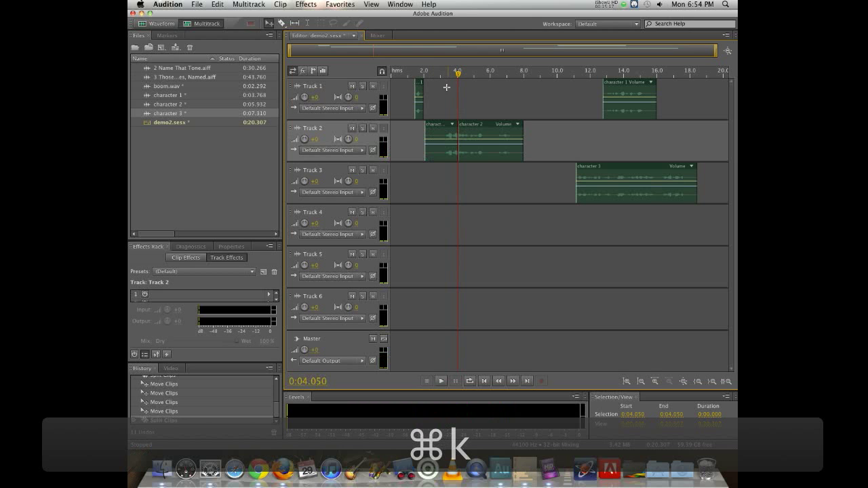
{"action": "left_click_drag", "start_coordinate": [473, 126], "coordinate": [510, 126]}
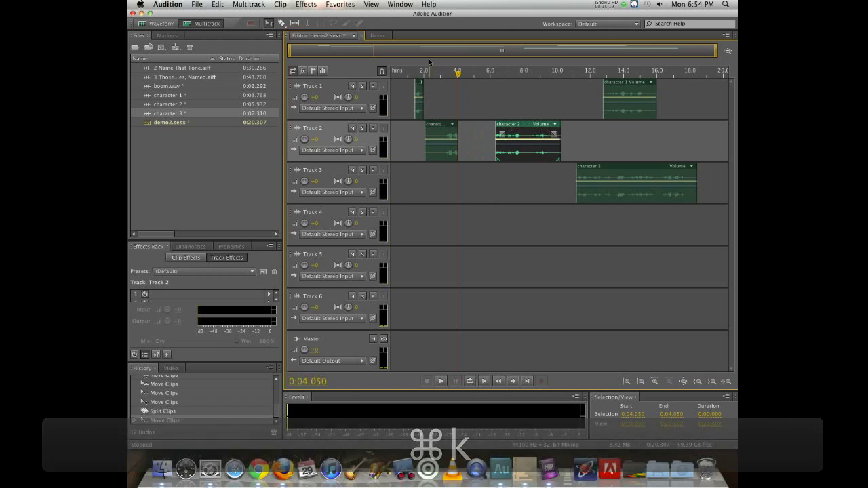
- Preview the session from about 1.5 and 12 seconds, then move the main character 1 clip to about 7.7 seconds
{"action": "left_click", "coordinate": [415, 74]}
{"action": "key", "text": "space"}
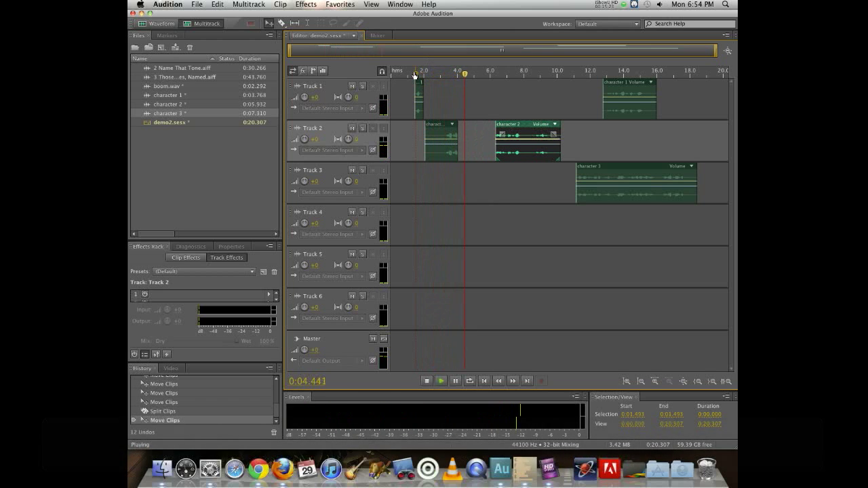
{"action": "key", "text": "space"}
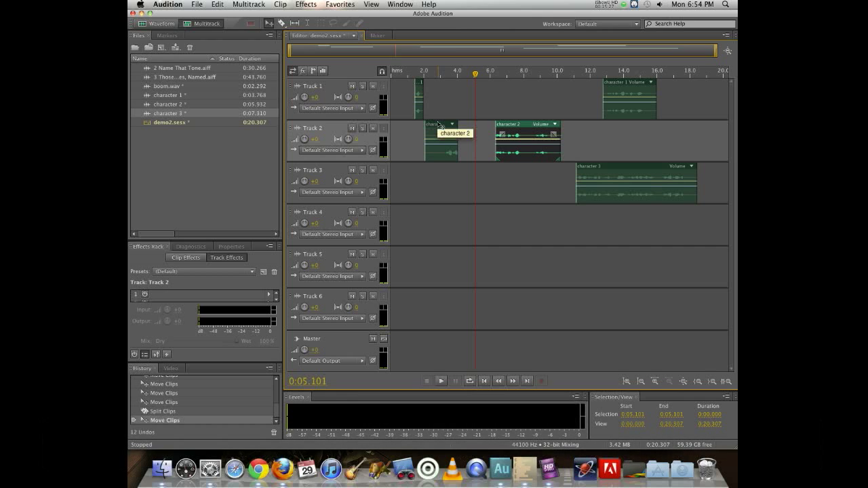
{"action": "left_click", "coordinate": [592, 169]}
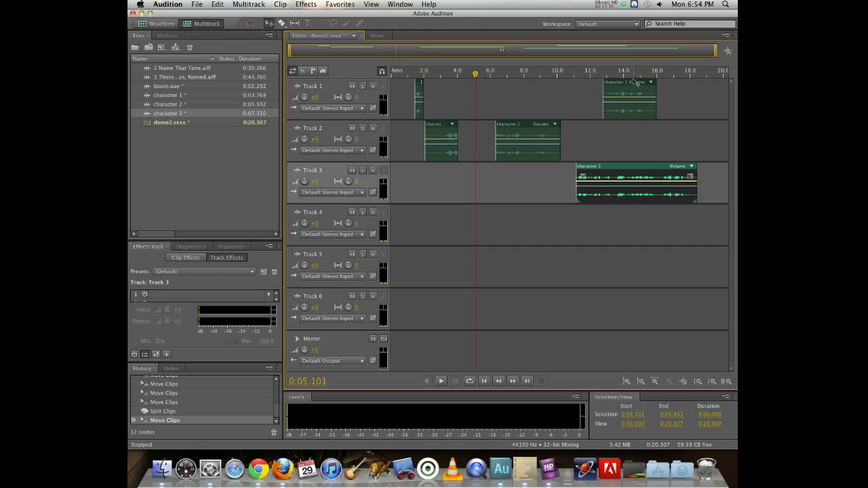
{"action": "left_click", "coordinate": [588, 74]}
{"action": "key", "text": "space"}
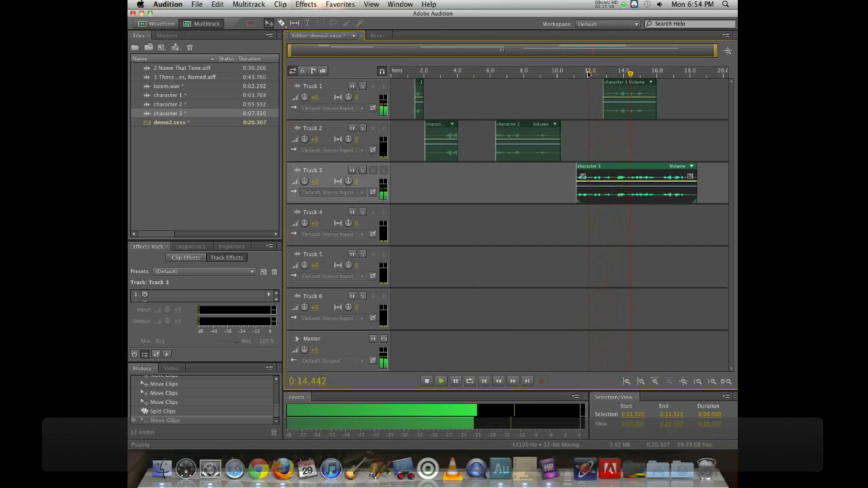
{"action": "key", "text": "space"}
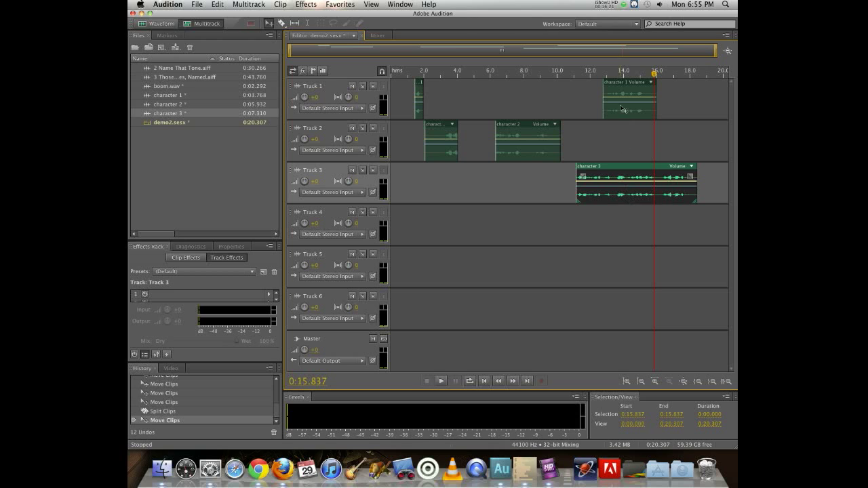
{"action": "left_click_drag", "start_coordinate": [635, 90], "coordinate": [629, 73]}
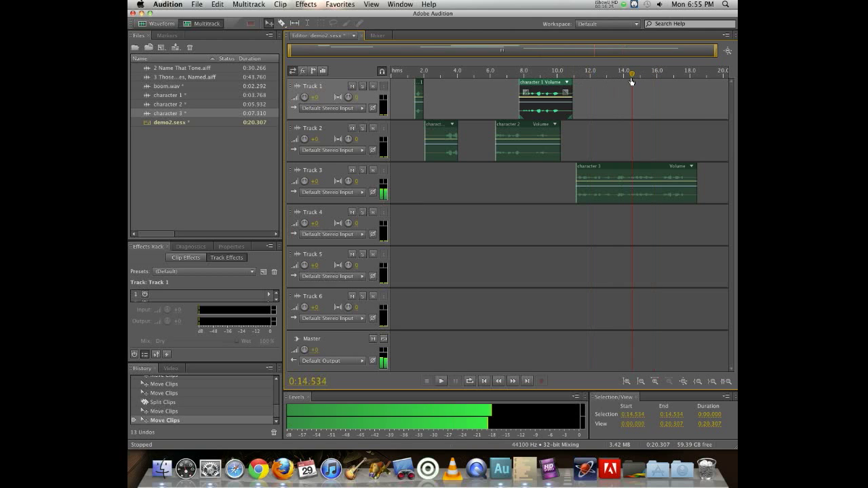
- Open the character 3 clip in the waveform editor and play it from several points between 11.5 and 13 seconds
{"action": "left_click", "coordinate": [633, 167]}
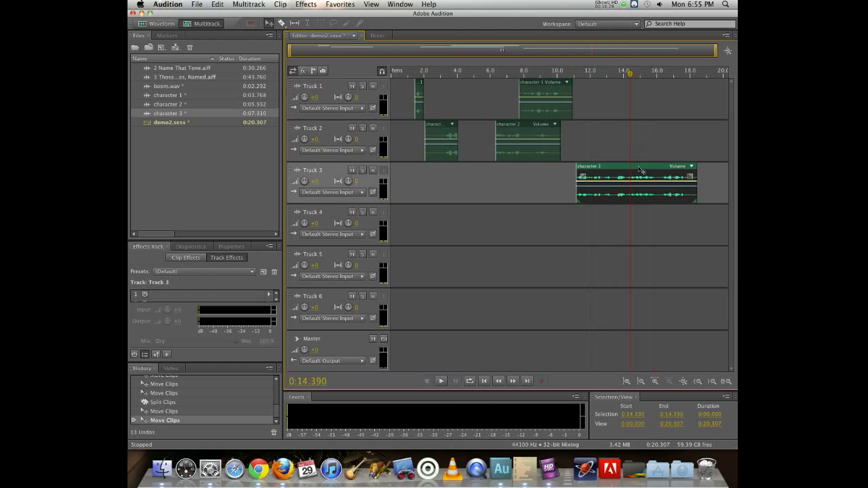
{"action": "double_click", "coordinate": [642, 171]}
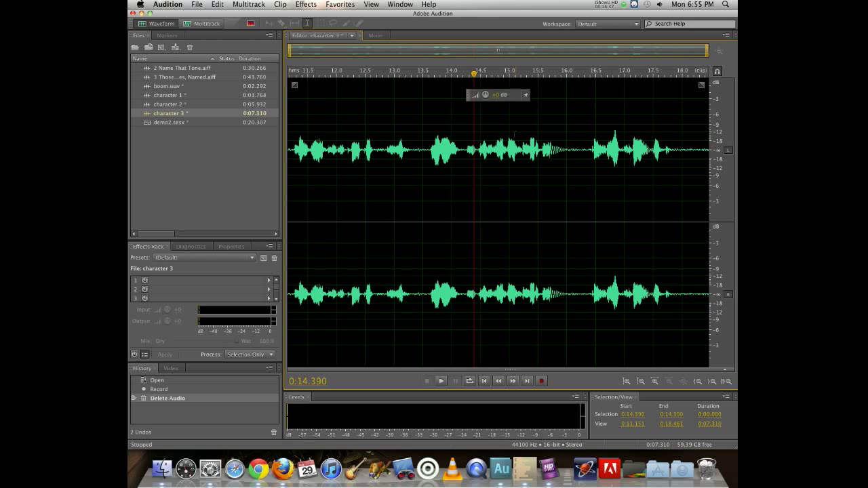
{"action": "key", "text": "space"}
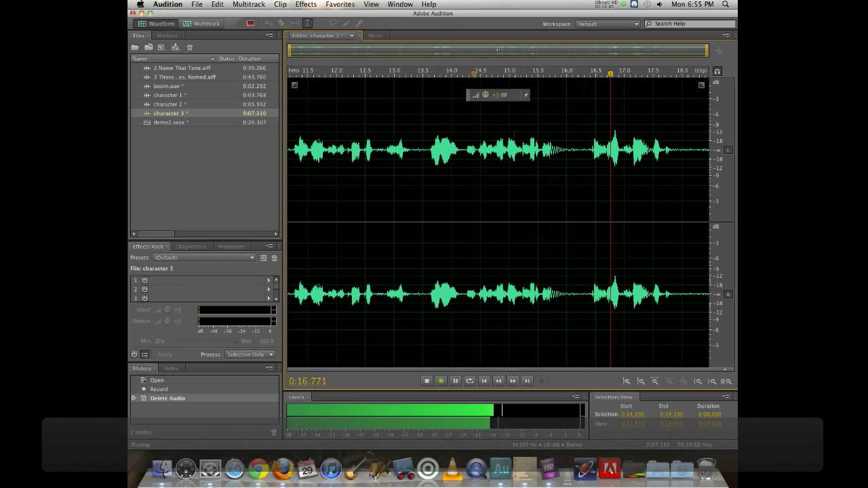
{"action": "key", "text": "space"}
{"action": "left_click", "coordinate": [312, 91]}
{"action": "left_click", "coordinate": [391, 101]}
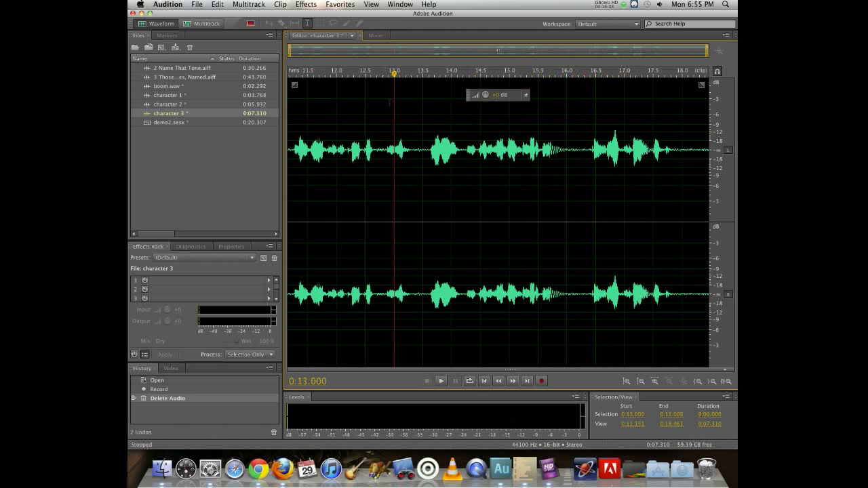
{"action": "key", "text": "space"}
{"action": "key", "text": "space"}
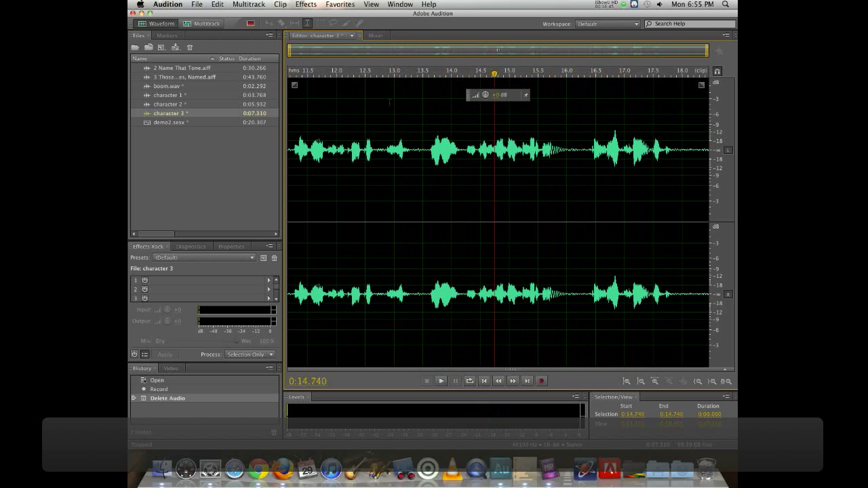
{"action": "left_click", "coordinate": [390, 102]}
{"action": "key", "text": "space"}
{"action": "key", "text": "space"}
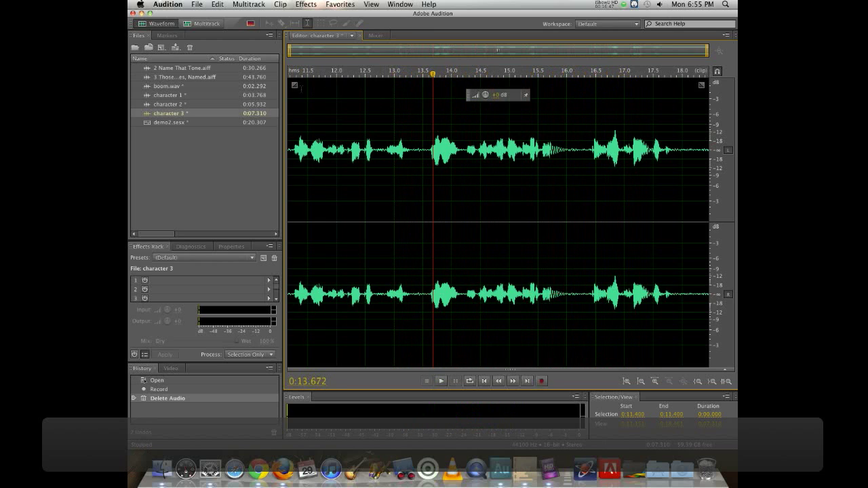
{"action": "left_click", "coordinate": [302, 88]}
{"action": "key", "text": "space"}
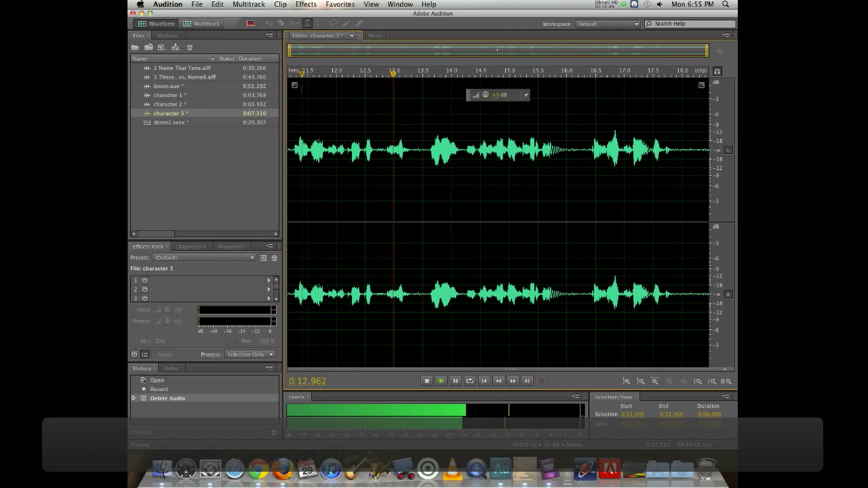
{"action": "key", "text": "space"}
- Delete the character 3 audio from 13.5 seconds to the end of the file, accepting the alert
{"action": "left_click_drag", "start_coordinate": [428, 74], "coordinate": [423, 77]}
{"action": "left_click_drag", "start_coordinate": [423, 134], "coordinate": [736, 170]}
{"action": "key", "text": "Delete"}
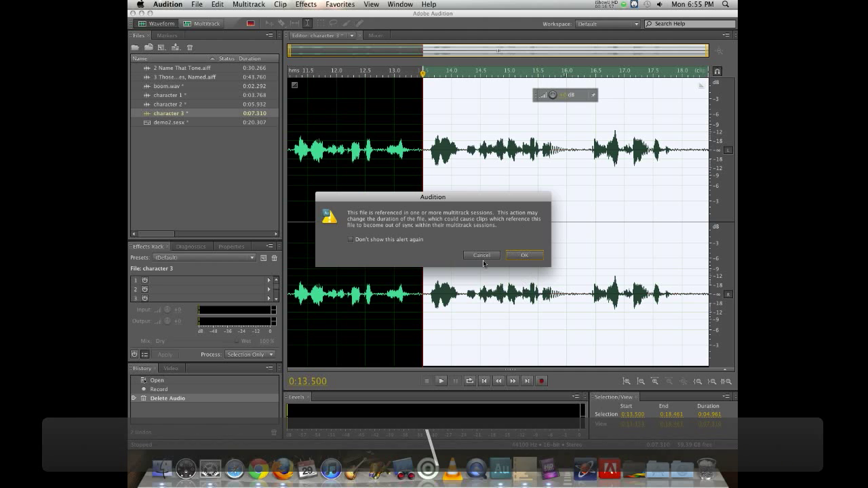
{"action": "left_click", "coordinate": [519, 256]}
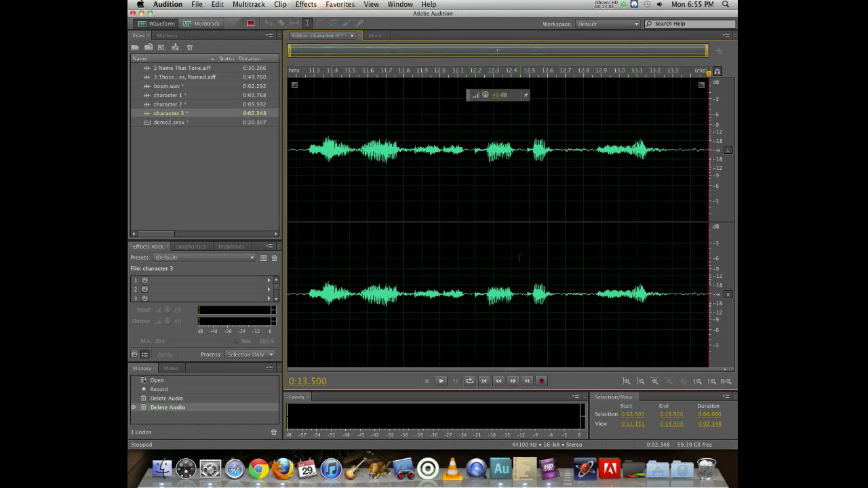
- Return to the demo2 session and dismiss the warning on the character 3 clip
{"action": "double_click", "coordinate": [158, 124]}
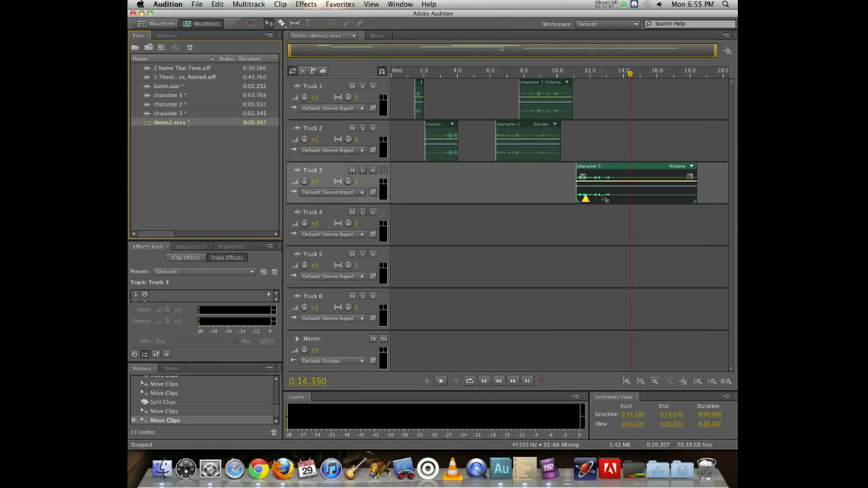
{"action": "left_click", "coordinate": [585, 200]}
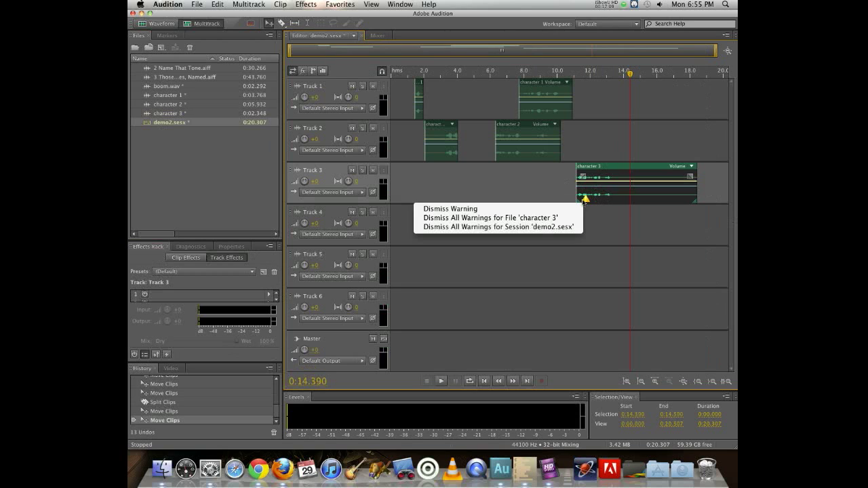
{"action": "left_click", "coordinate": [450, 209]}
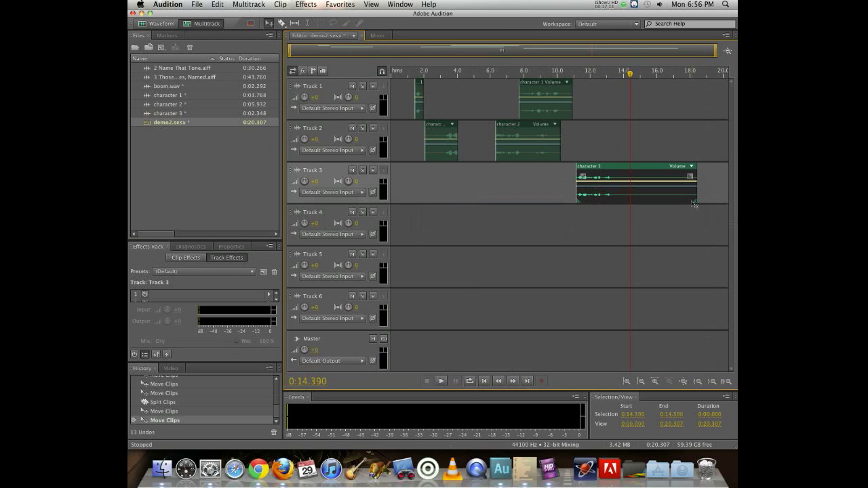
- Trim the end of the character 3 clip back to about 13 seconds
{"action": "left_click_drag", "start_coordinate": [694, 194], "coordinate": [607, 183]}
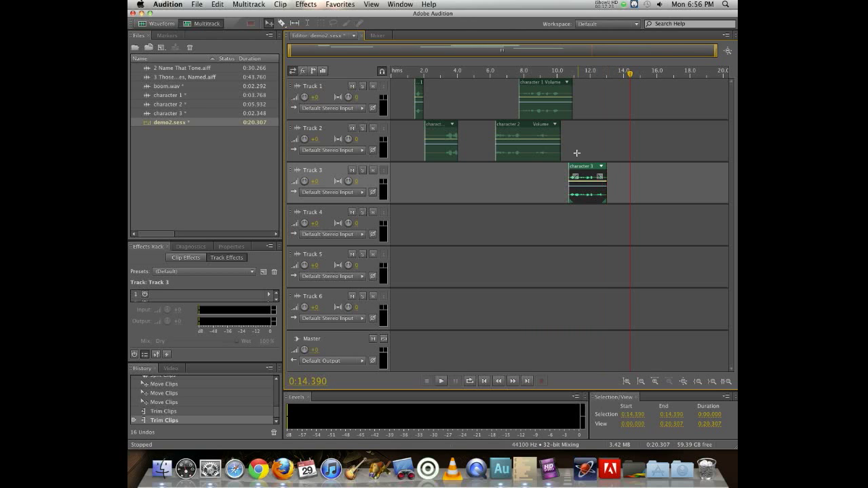
{"action": "left_click", "coordinate": [576, 152]}
- Move the main character 1 clip to start at about 10.5 seconds, aligned with the playhead
{"action": "left_click", "coordinate": [567, 73]}
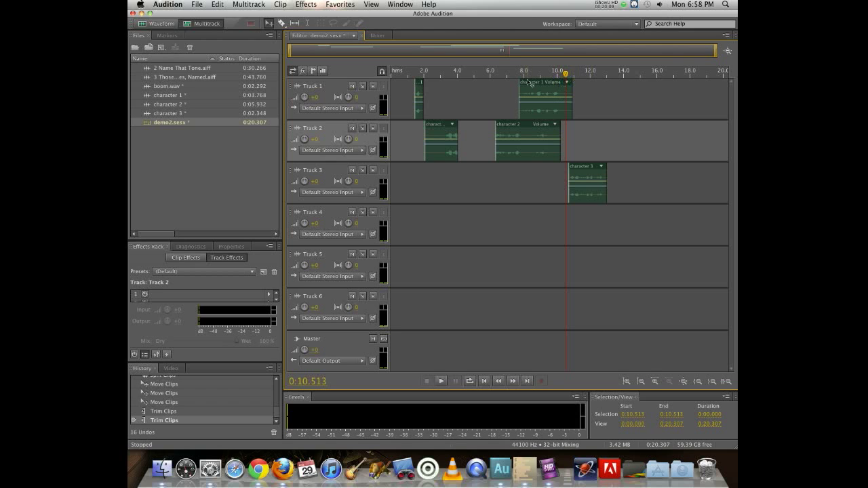
{"action": "left_click_drag", "start_coordinate": [534, 83], "coordinate": [594, 89]}
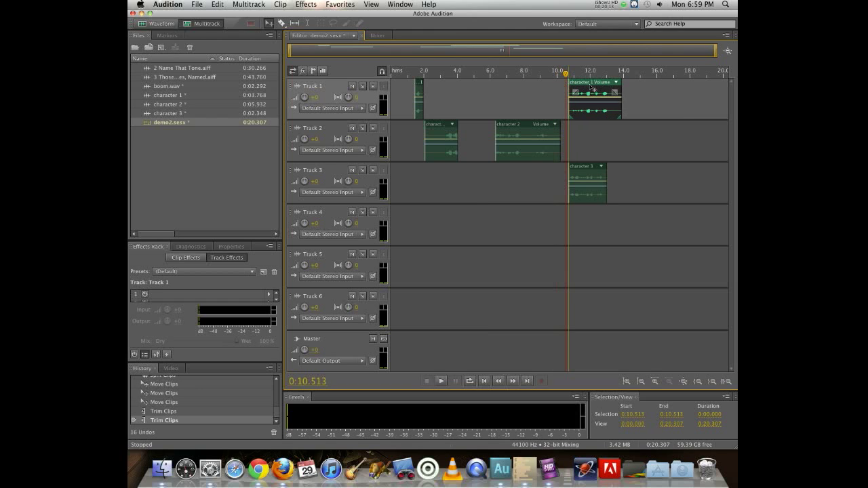
{"action": "left_click_drag", "start_coordinate": [591, 88], "coordinate": [590, 88]}
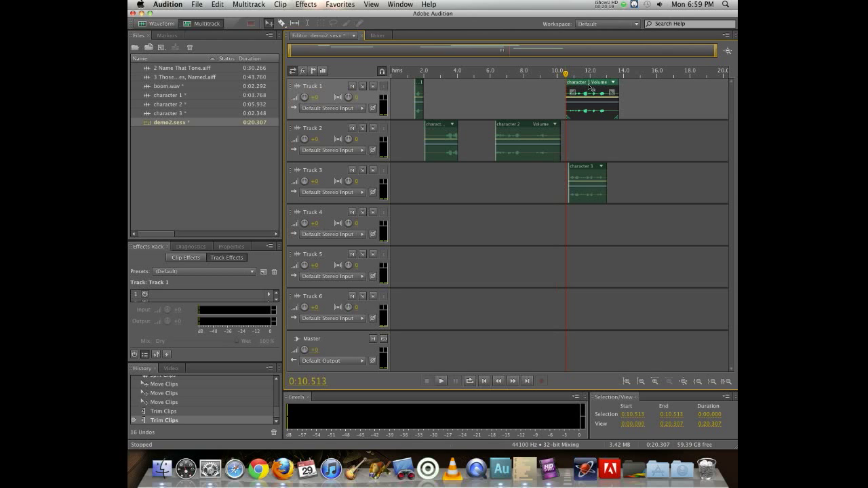
{"action": "left_click_drag", "start_coordinate": [590, 88], "coordinate": [590, 89]}
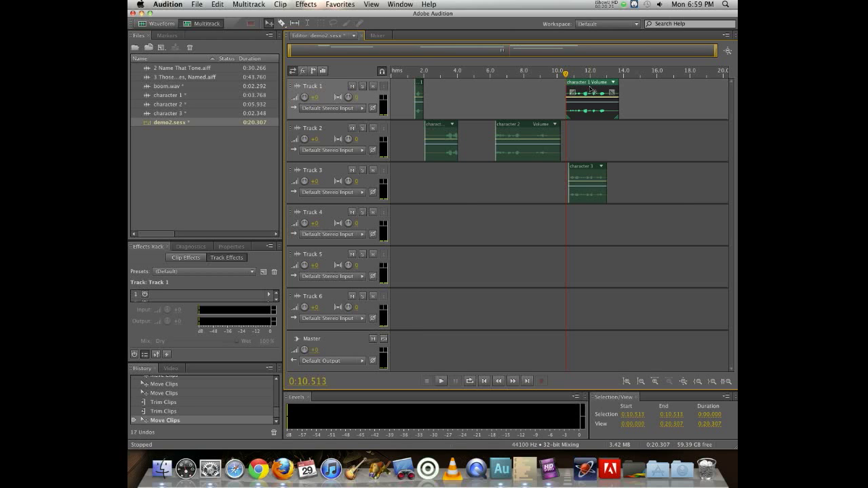
- Move the second character 2 clip to about 4.3 seconds and the character 1 clip to about 9.4 seconds, then play from 1 second
{"action": "left_click_drag", "start_coordinate": [526, 125], "coordinate": [494, 150]}
{"action": "left_click_drag", "start_coordinate": [594, 86], "coordinate": [575, 86]}
{"action": "left_click", "coordinate": [407, 71]}
{"action": "key", "text": "space"}
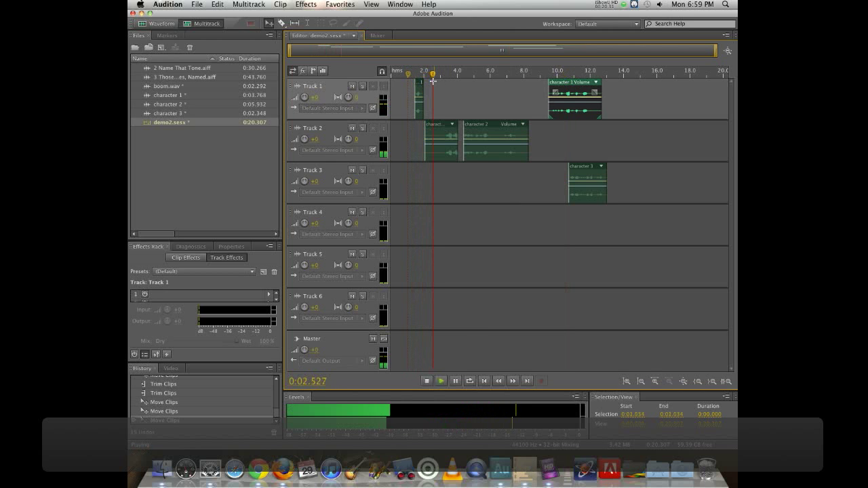
{"action": "key", "text": "space"}
- Trim the start of the first character 2 clip to about 3.1 seconds and preview it
{"action": "left_click", "coordinate": [438, 128]}
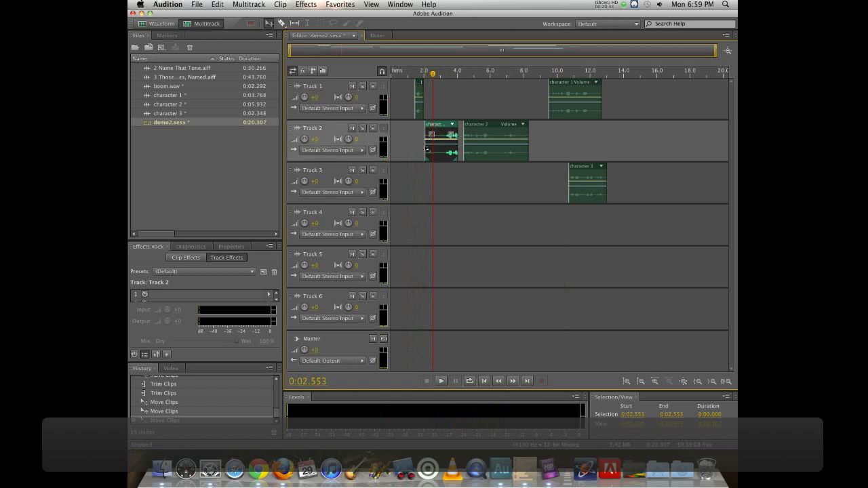
{"action": "left_click_drag", "start_coordinate": [427, 148], "coordinate": [441, 143]}
{"action": "key", "text": "space"}
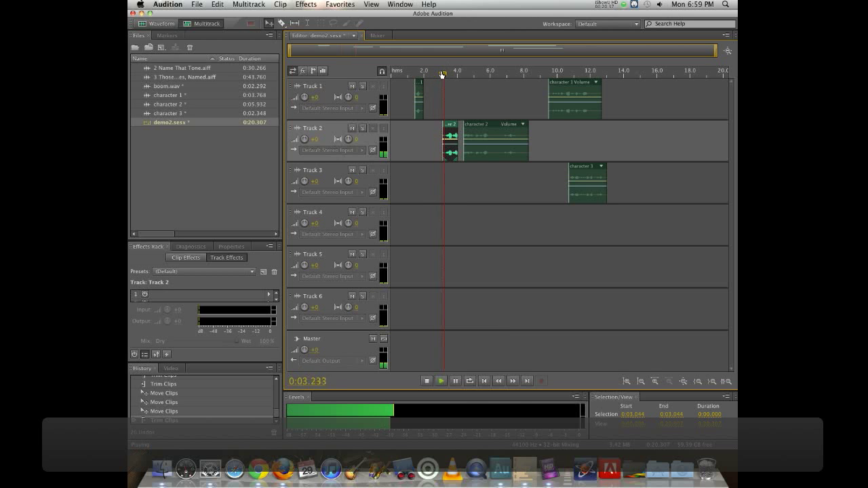
{"action": "key", "text": "space"}
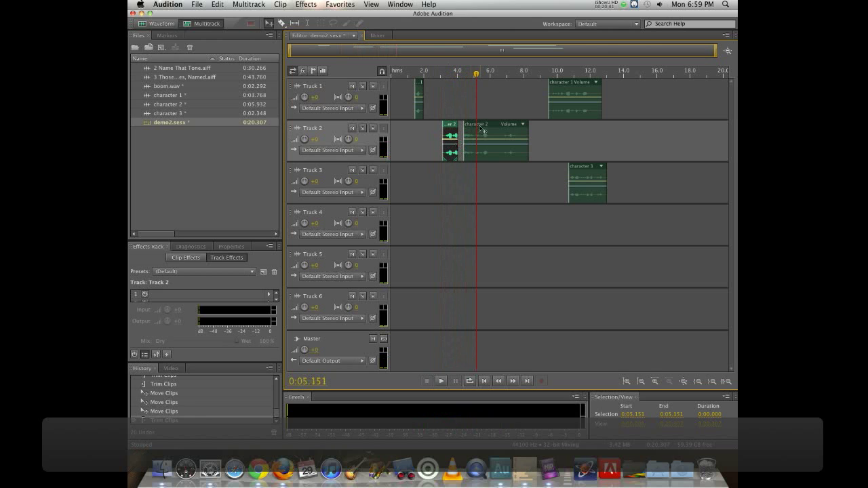
- Move the second character 2 clip to start at about 6.3 seconds and preview the passage
{"action": "left_click_drag", "start_coordinate": [482, 131], "coordinate": [515, 132]}
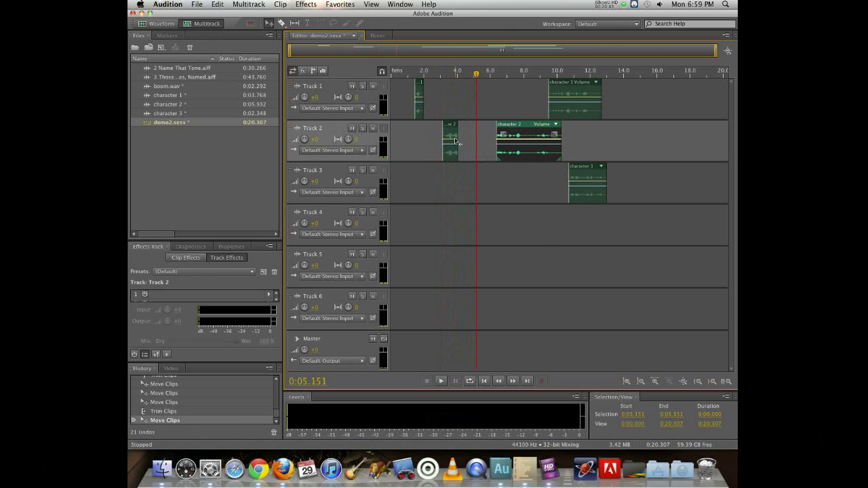
{"action": "left_click_drag", "start_coordinate": [458, 131], "coordinate": [461, 130]}
{"action": "left_click", "coordinate": [449, 71]}
{"action": "key", "text": "space"}
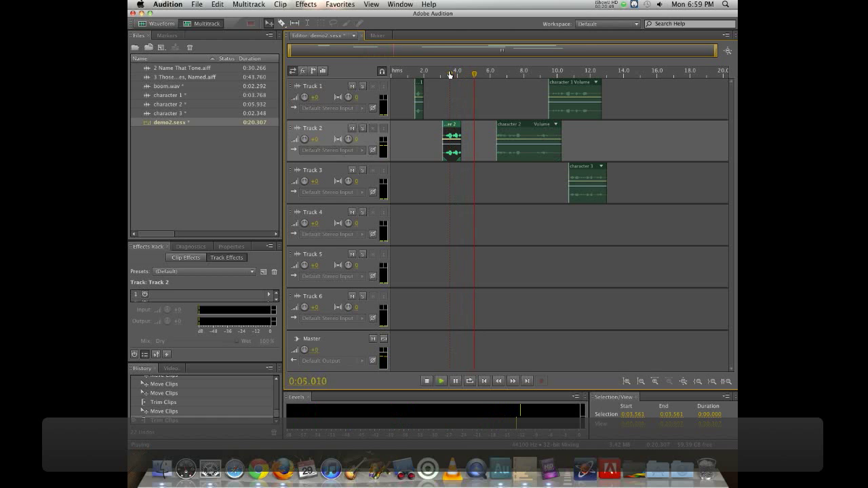
{"action": "left_click", "coordinate": [490, 72]}
{"action": "key", "text": "space"}
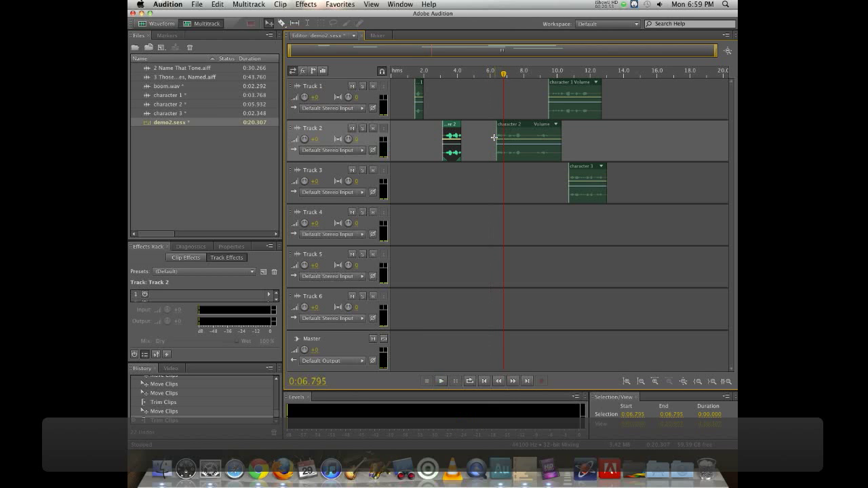
- Trim the start of the second character 2 clip to about 6.5 seconds and play it back
{"action": "left_click_drag", "start_coordinate": [496, 136], "coordinate": [499, 135]}
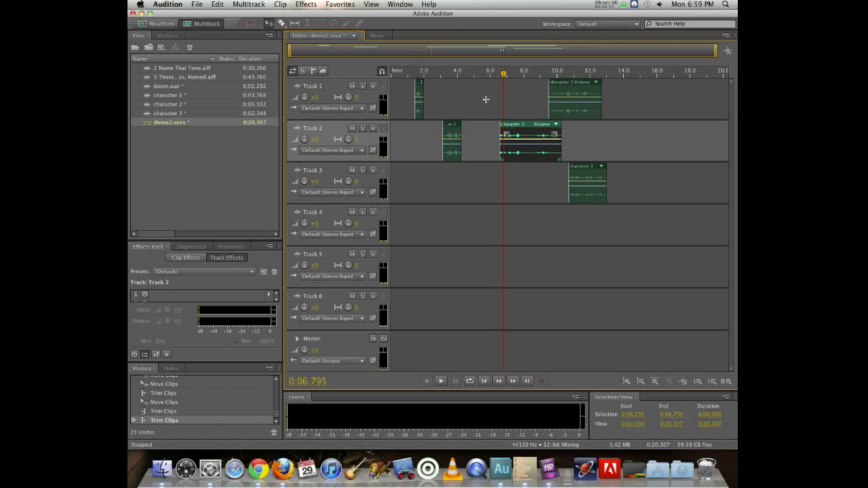
{"action": "left_click", "coordinate": [495, 74]}
{"action": "key", "text": "space"}
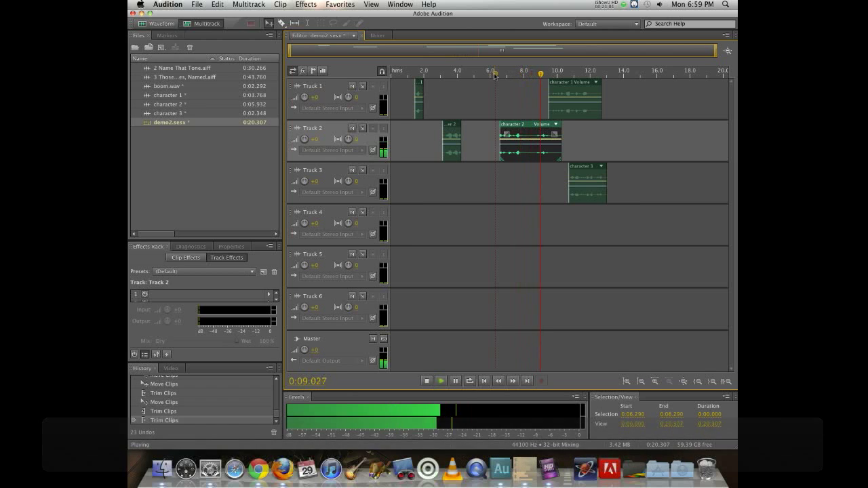
{"action": "key", "text": "space"}
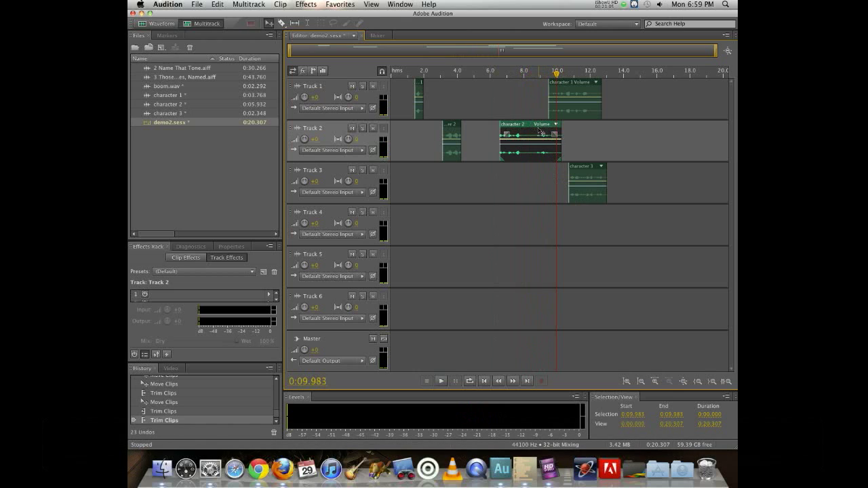
- Split the second character 2 clip at about 8.6 seconds and move its latter part to about 10.5 seconds
{"action": "left_click_drag", "start_coordinate": [523, 77], "coordinate": [533, 77]}
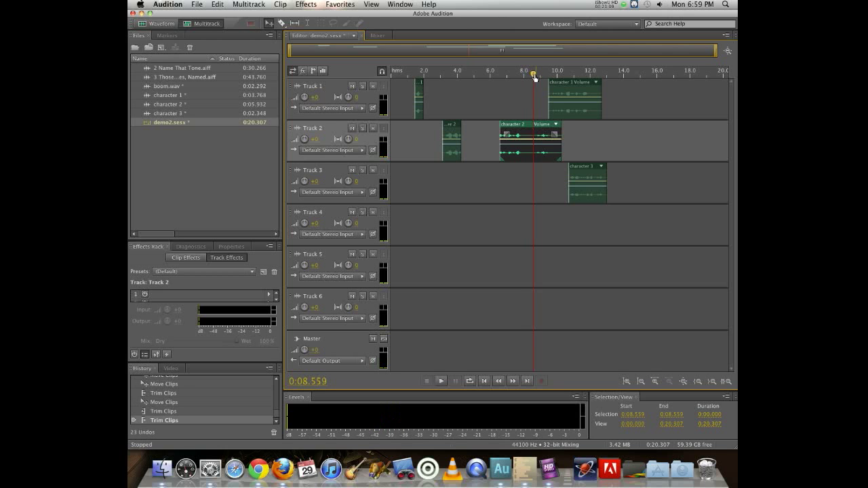
{"action": "key", "text": "super+k"}
{"action": "left_click_drag", "start_coordinate": [541, 125], "coordinate": [575, 126]}
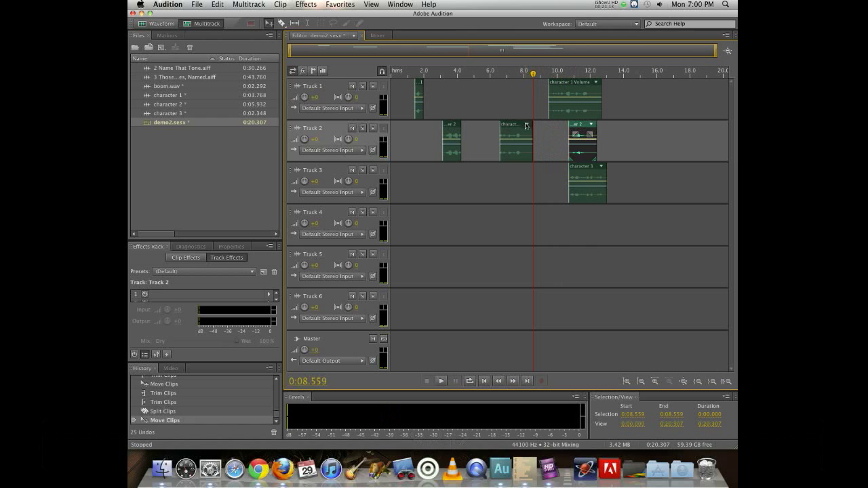
- Reposition the first character 2 piece to about 7.1 seconds and the character 1 clip to about 9 seconds
{"action": "left_click_drag", "start_coordinate": [521, 127], "coordinate": [497, 127]}
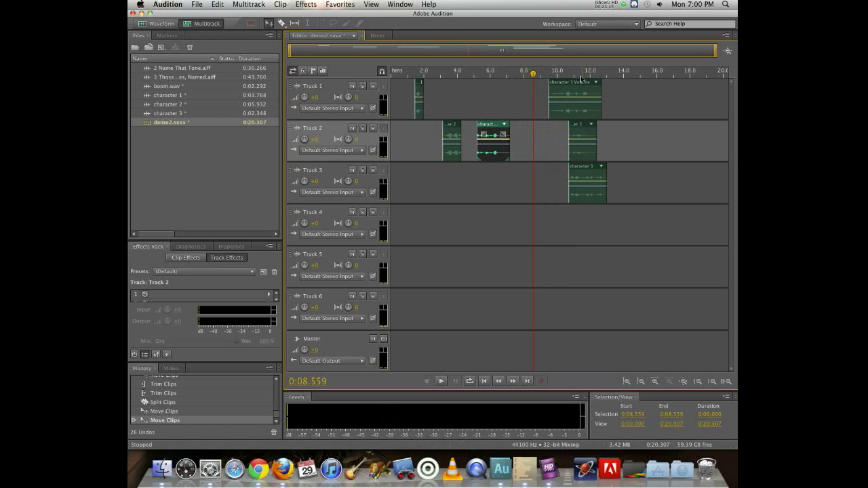
{"action": "left_click_drag", "start_coordinate": [582, 85], "coordinate": [561, 92]}
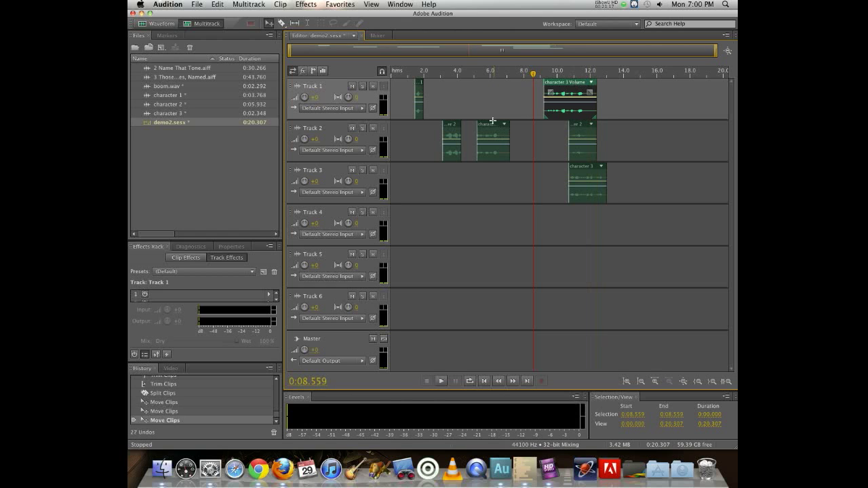
{"action": "left_click_drag", "start_coordinate": [492, 129], "coordinate": [526, 129]}
- Move the character 3 clip to start at about 4.7 seconds and preview it
{"action": "left_click_drag", "start_coordinate": [583, 169], "coordinate": [481, 167]}
{"action": "left_click_drag", "start_coordinate": [467, 72], "coordinate": [484, 76]}
{"action": "left_click", "coordinate": [472, 74]}
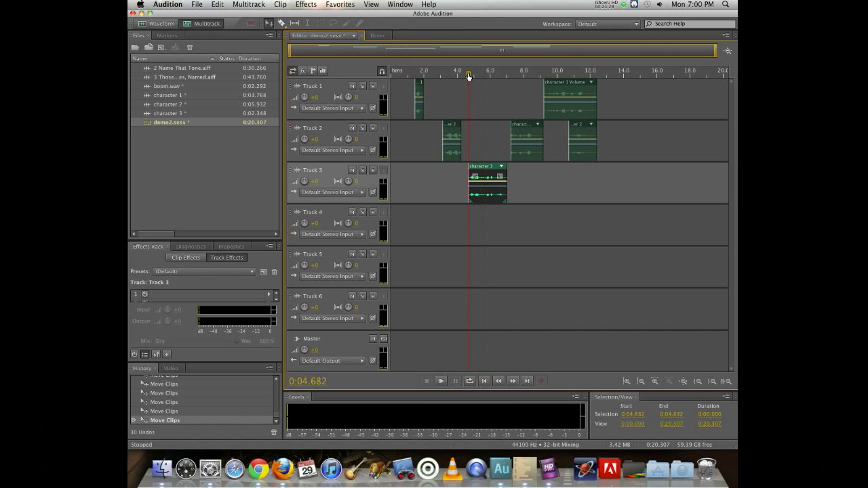
{"action": "key", "text": "space"}
{"action": "key", "text": "space"}
- Split the character 3 clip at about 5.4 seconds and move its second part to about 6.5 seconds
{"action": "left_click_drag", "start_coordinate": [481, 74], "coordinate": [480, 78]}
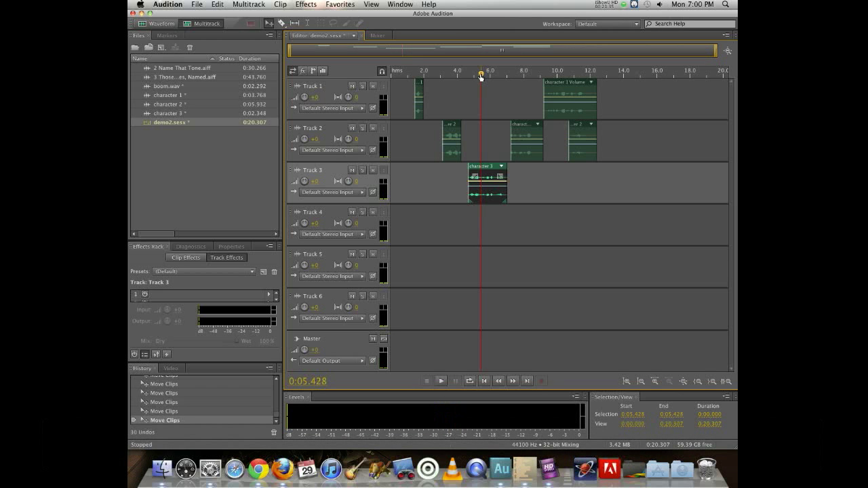
{"action": "key", "text": "super+k"}
{"action": "left_click_drag", "start_coordinate": [492, 170], "coordinate": [507, 178]}
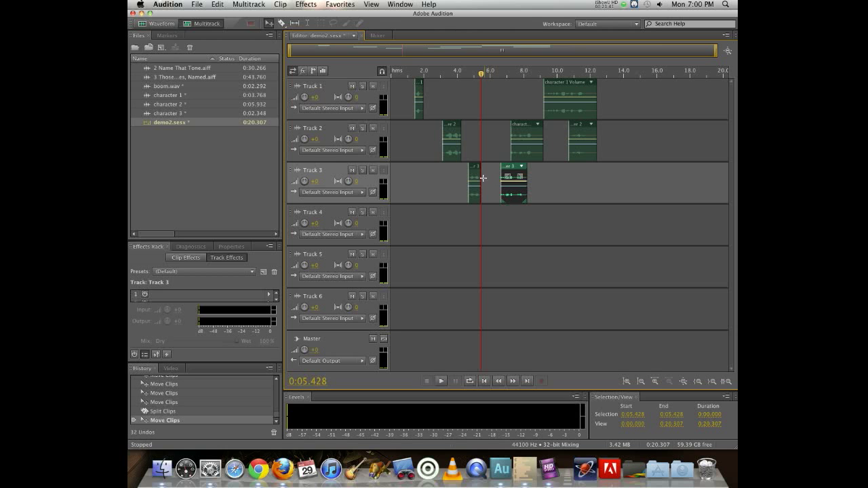
- Play back the character 3 pieces from about 4.4 seconds
{"action": "key", "text": "alt+super+8"}
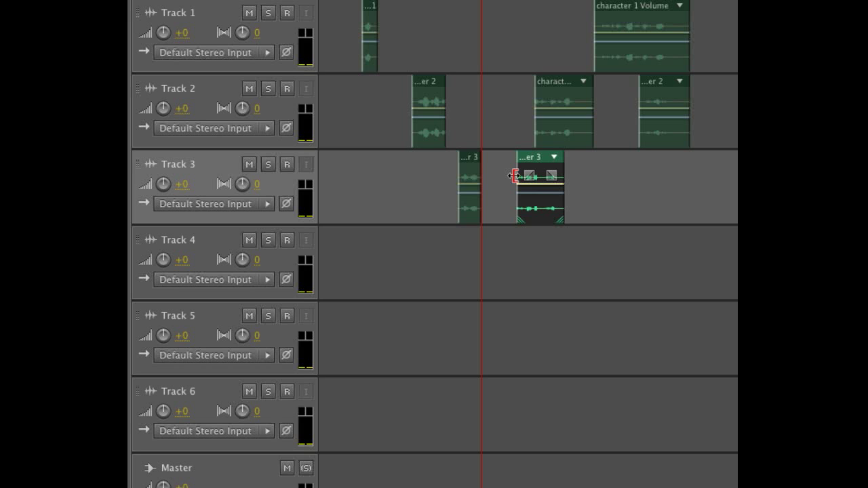
{"action": "left_click_drag", "start_coordinate": [515, 176], "coordinate": [517, 175]}
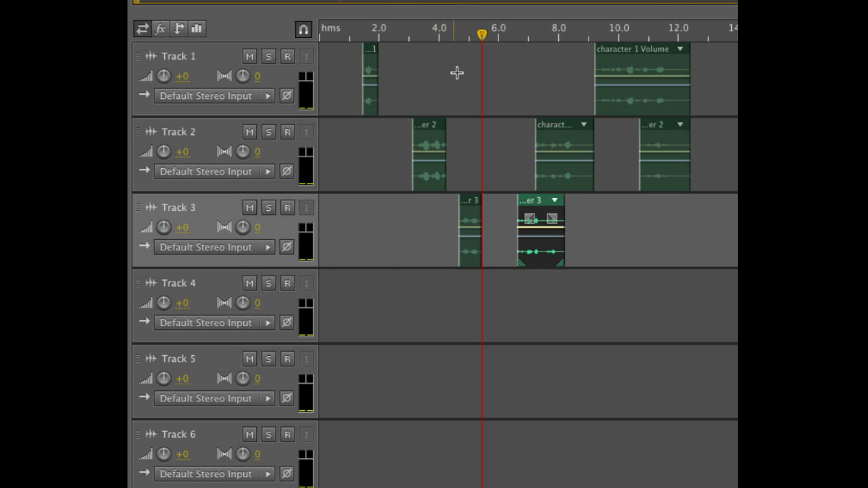
{"action": "left_click", "coordinate": [453, 36]}
{"action": "key", "text": "space"}
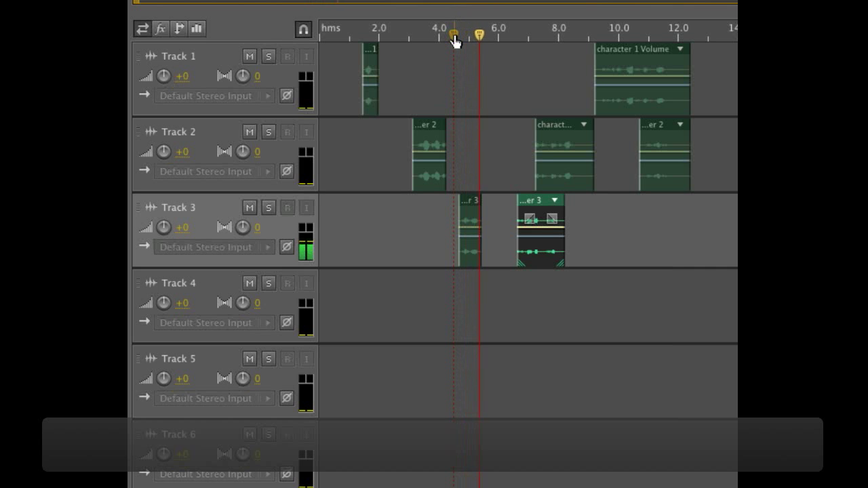
{"action": "key", "text": "space"}
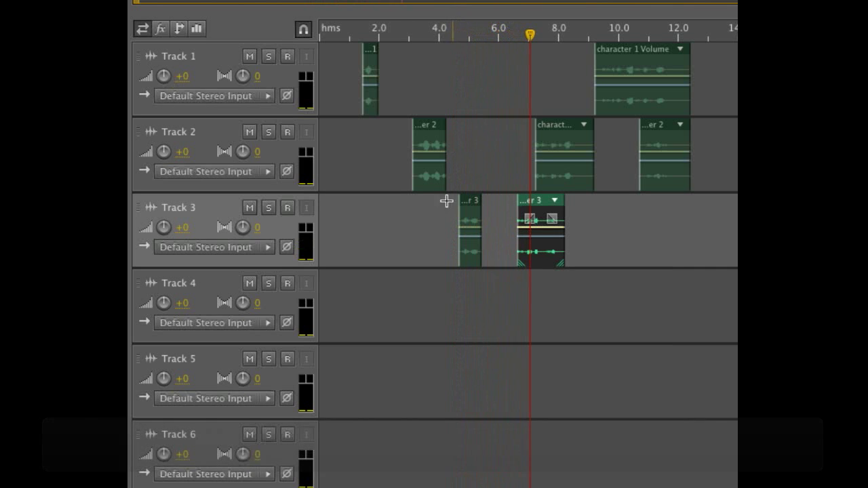
- Trim the end of the first character 3 piece back to about 5.4 seconds and preview it
{"action": "left_click", "coordinate": [479, 220]}
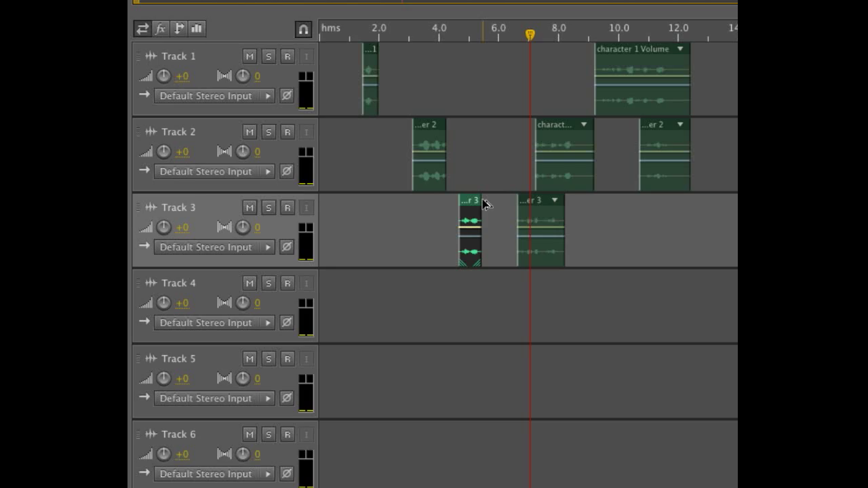
{"action": "key", "text": "alt+super+8"}
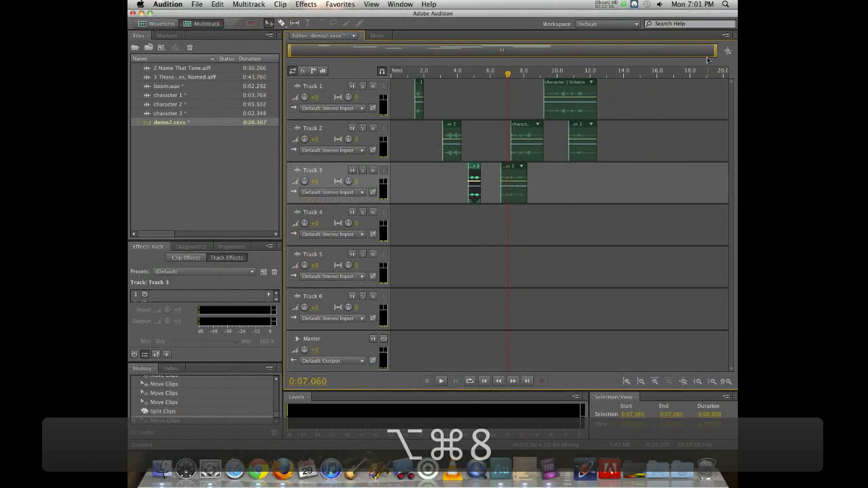
{"action": "mouse_move", "coordinate": [716, 53]}
{"action": "left_mouse_down"}
{"action": "mouse_move", "coordinate": [392, 53]}
{"action": "mouse_move", "coordinate": [729, 52]}
{"action": "left_mouse_up"}
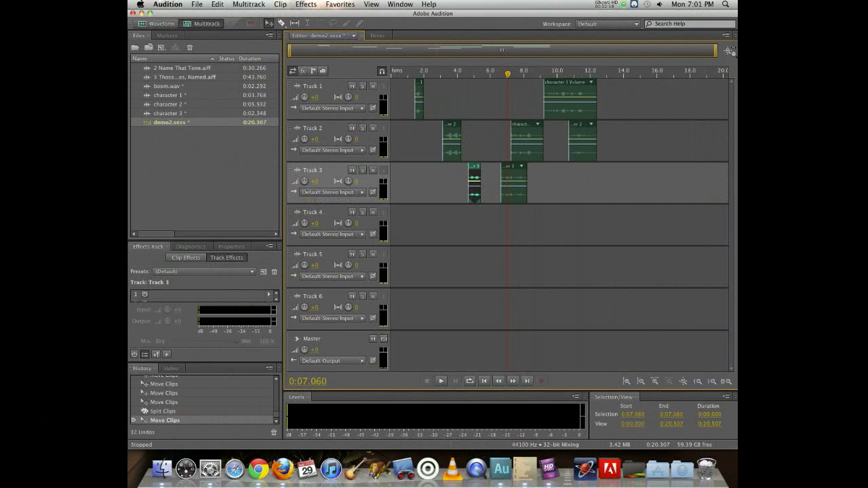
{"action": "left_click_drag", "start_coordinate": [715, 50], "coordinate": [413, 54]}
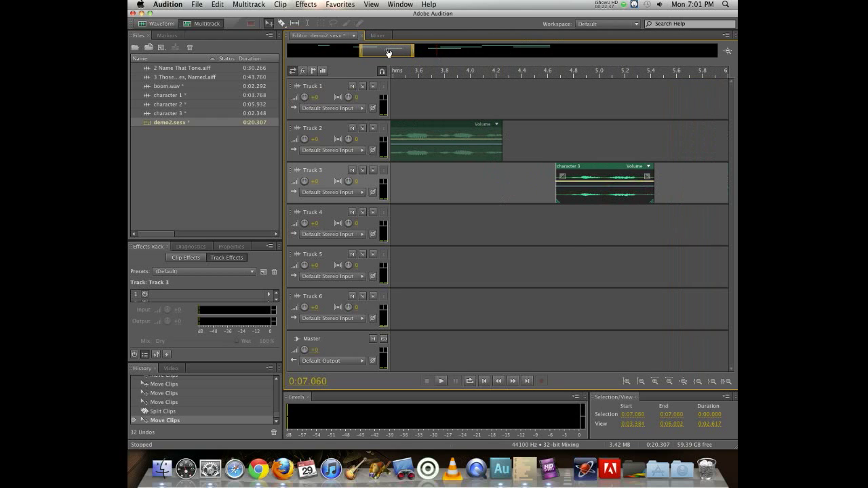
{"action": "left_click_drag", "start_coordinate": [387, 53], "coordinate": [405, 57]}
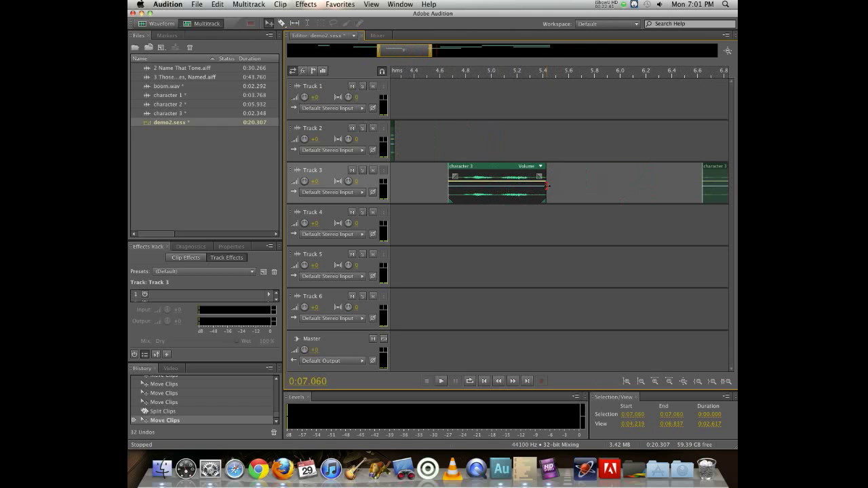
{"action": "left_click", "coordinate": [443, 76]}
{"action": "key", "text": "space"}
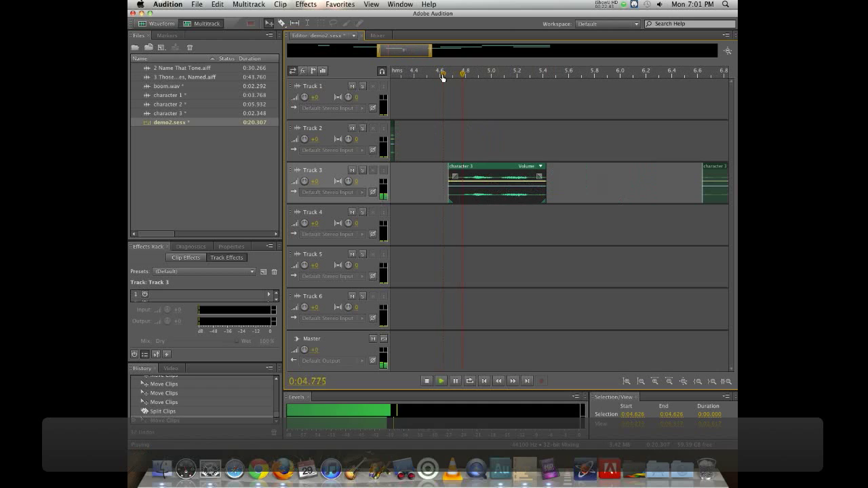
{"action": "key", "text": "space"}
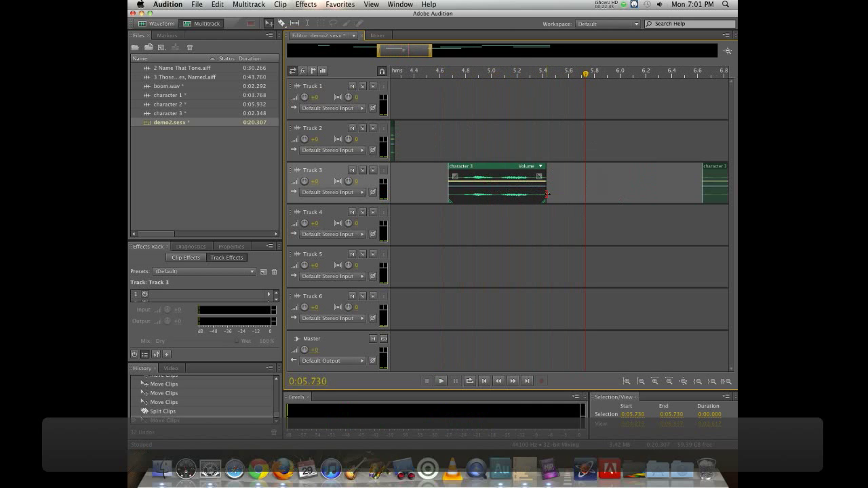
{"action": "left_click_drag", "start_coordinate": [546, 194], "coordinate": [538, 192]}
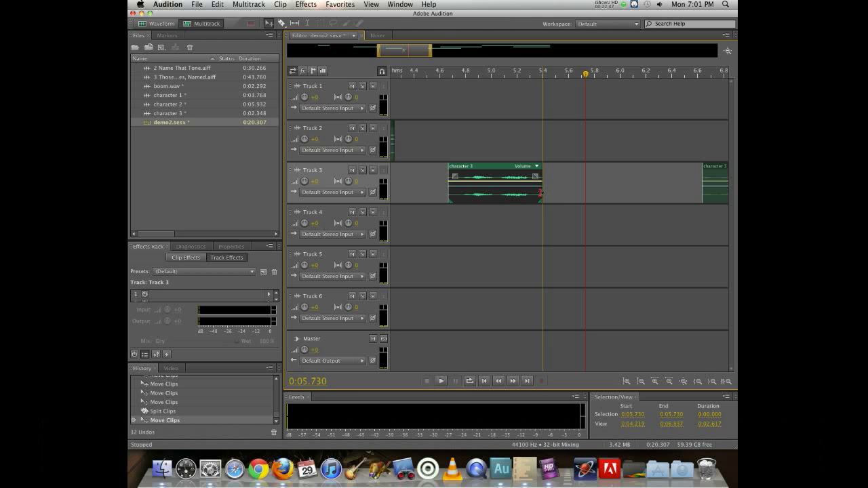
{"action": "left_click", "coordinate": [459, 72]}
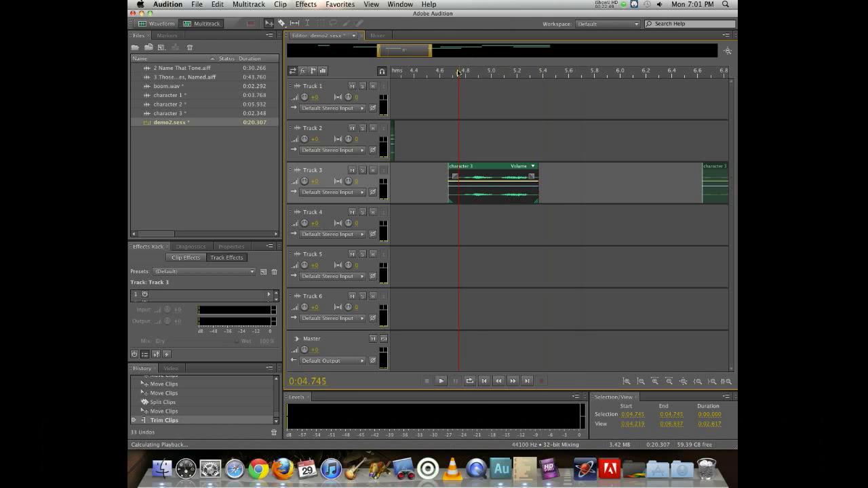
{"action": "key", "text": "space"}
{"action": "key", "text": "space"}
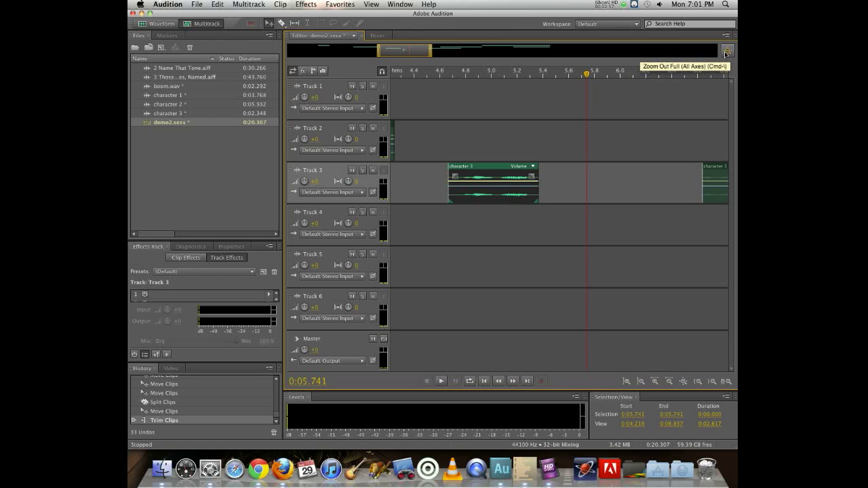
- Shift the opening character 1, character 2 and character 3 clips earlier to about 1.3, 1.9 and 3 seconds, then preview
{"action": "left_click", "coordinate": [727, 53]}
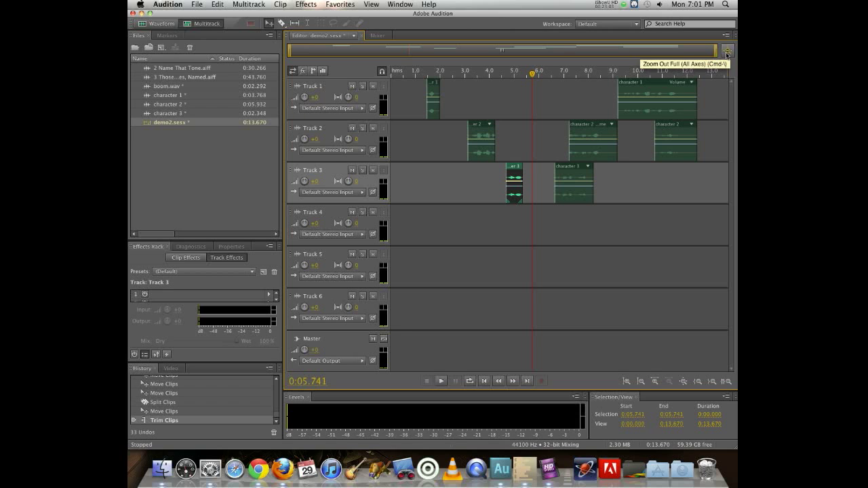
{"action": "mouse_move", "coordinate": [434, 83]}
{"action": "left_mouse_down"}
{"action": "mouse_move", "coordinate": [398, 83]}
{"action": "mouse_move", "coordinate": [429, 84]}
{"action": "left_mouse_up"}
{"action": "left_click_drag", "start_coordinate": [486, 126], "coordinate": [453, 127]}
{"action": "left_click_drag", "start_coordinate": [515, 172], "coordinate": [472, 168]}
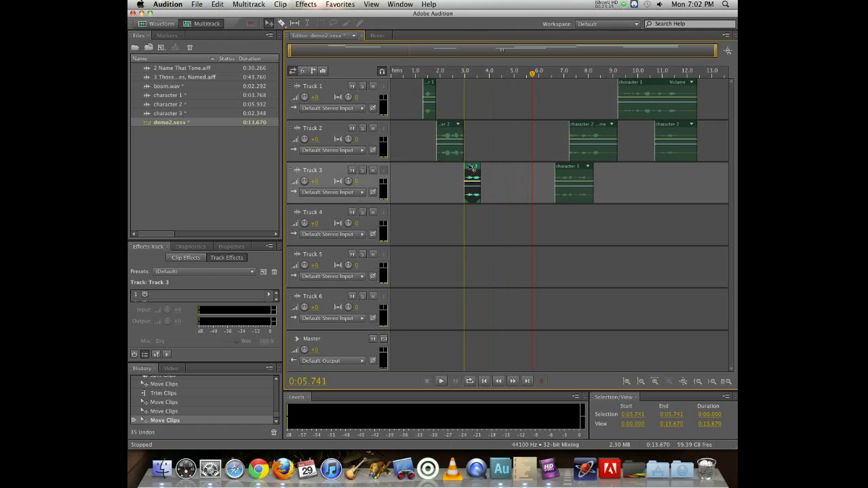
{"action": "left_click", "coordinate": [413, 74]}
{"action": "key", "text": "space"}
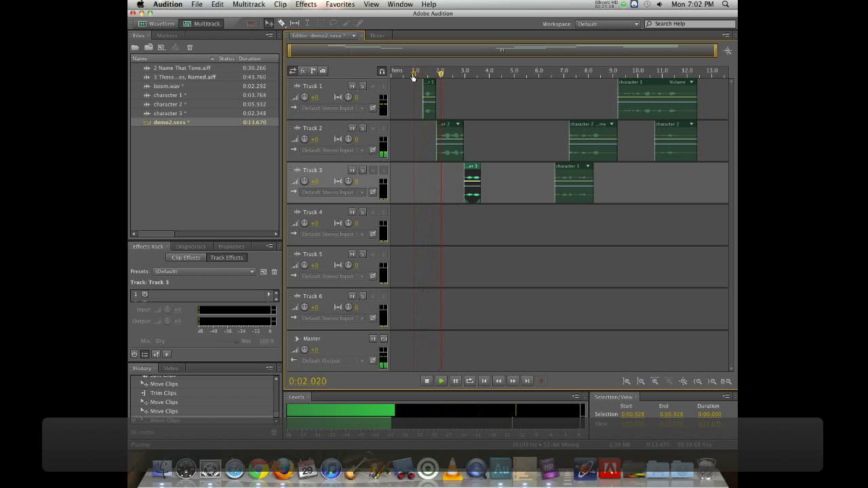
{"action": "key", "text": "space"}
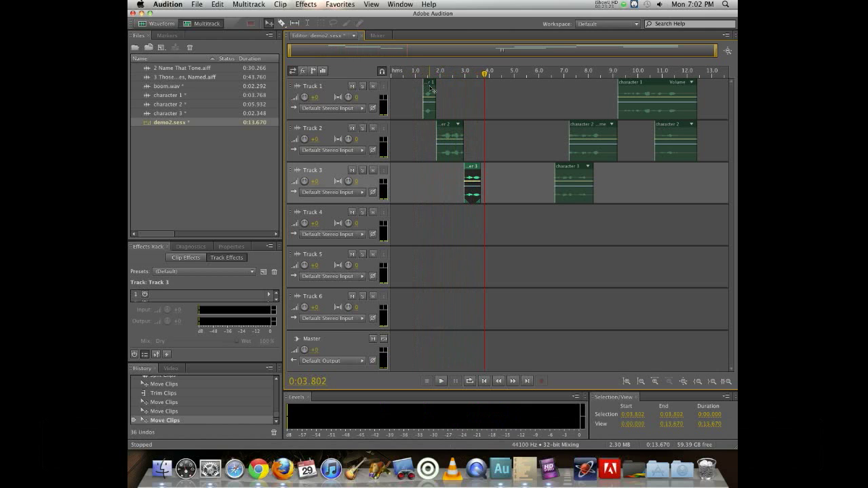
- Move the middle character 2 clip to about 4.5 s, character 1 to about 8.3 s and the last character 2 clip to about 11.5 s, then play
{"action": "left_click_drag", "start_coordinate": [594, 131], "coordinate": [526, 131]}
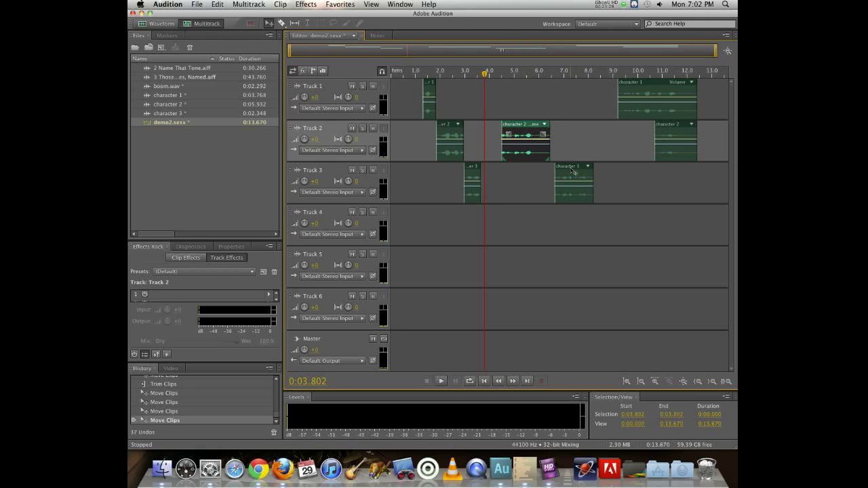
{"action": "left_click_drag", "start_coordinate": [639, 85], "coordinate": [615, 85]}
{"action": "left_click_drag", "start_coordinate": [670, 129], "coordinate": [690, 129]}
{"action": "left_click", "coordinate": [673, 73]}
{"action": "key", "text": "space"}
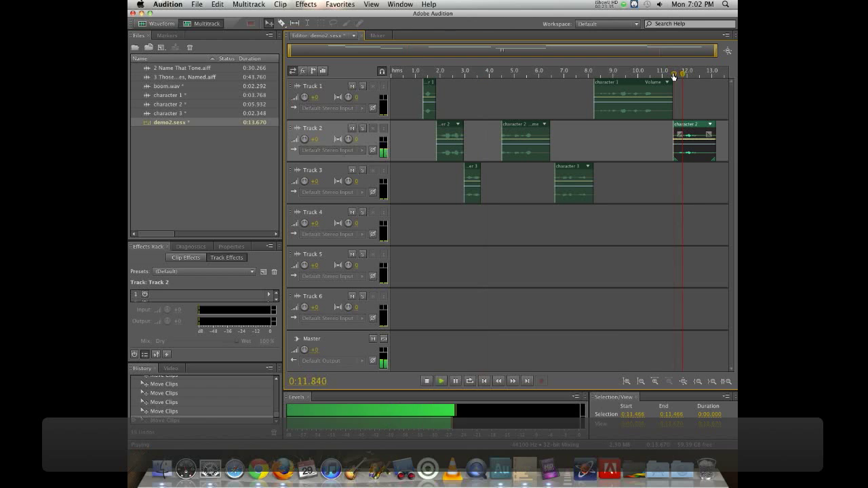
- Stop playback and import the AM126_Corporate_Jungle_trk10_15_American_Music_Co_Inc.wav file from the Desktop
{"action": "key", "text": "space"}
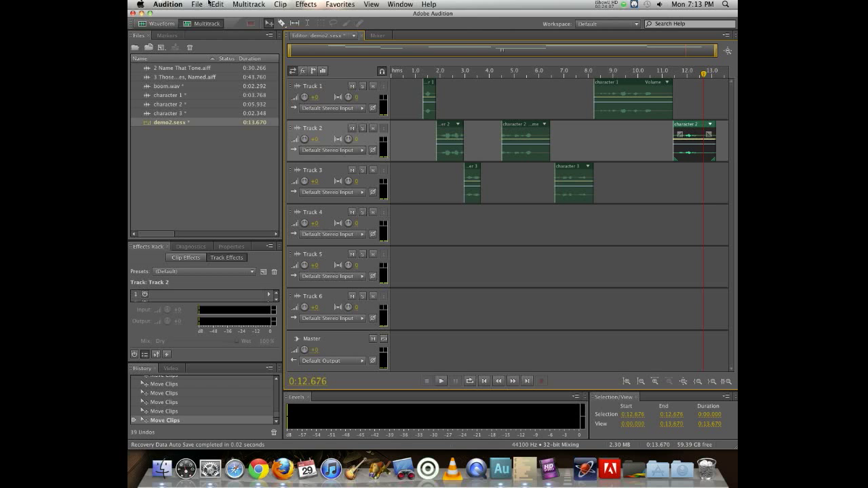
{"action": "double_click", "coordinate": [175, 170]}
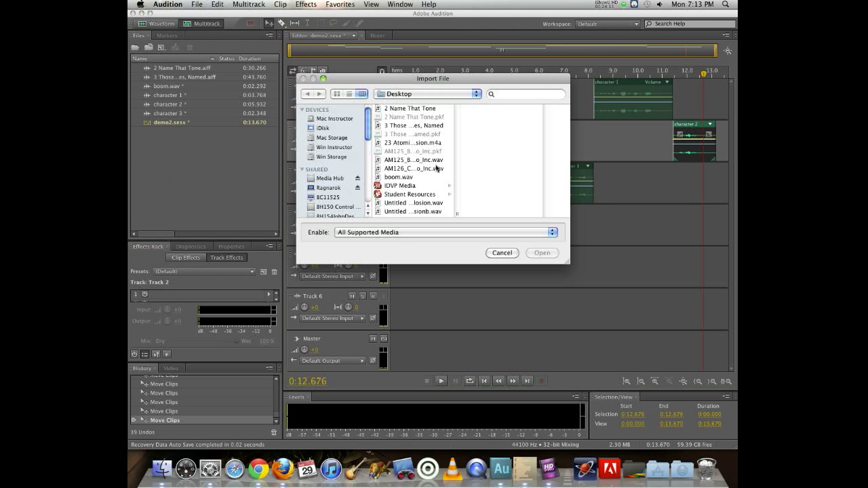
{"action": "left_click_drag", "start_coordinate": [457, 214], "coordinate": [536, 216]}
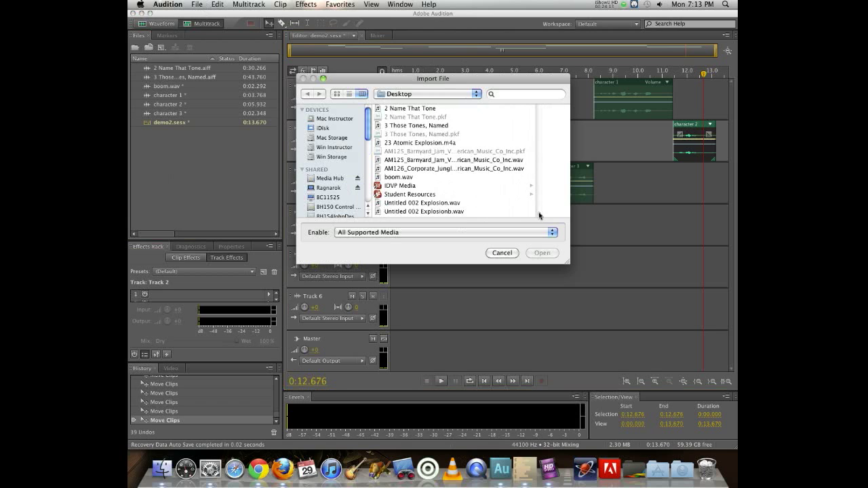
{"action": "left_click", "coordinate": [463, 169]}
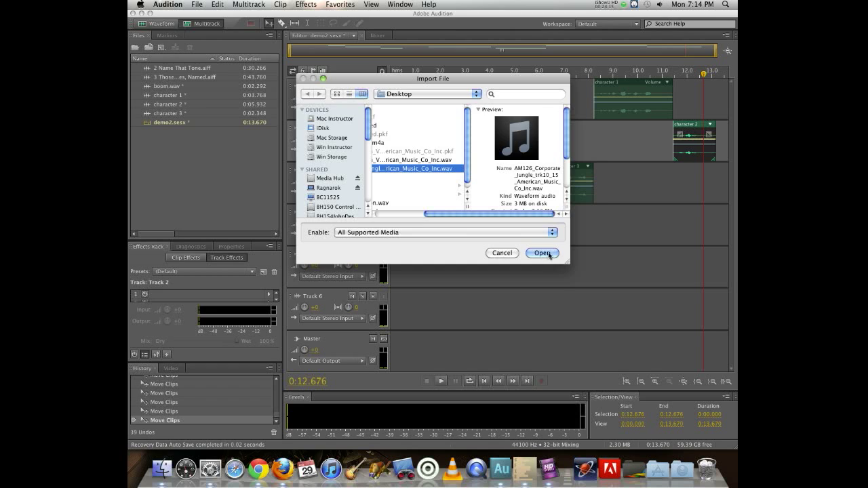
{"action": "left_click", "coordinate": [545, 252]}
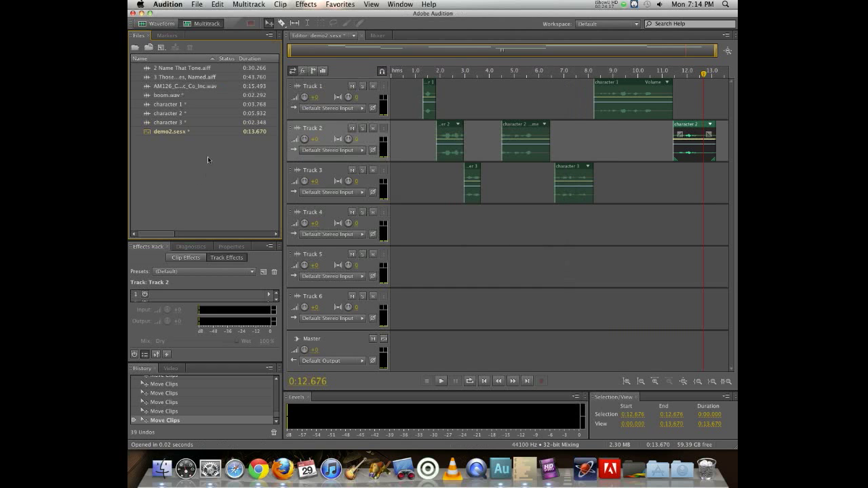
- Place the AM126 music file at the start of Track 4, accepting the sample-rate conversion, then preview from about 0.4 seconds
{"action": "left_click_drag", "start_coordinate": [160, 88], "coordinate": [388, 228]}
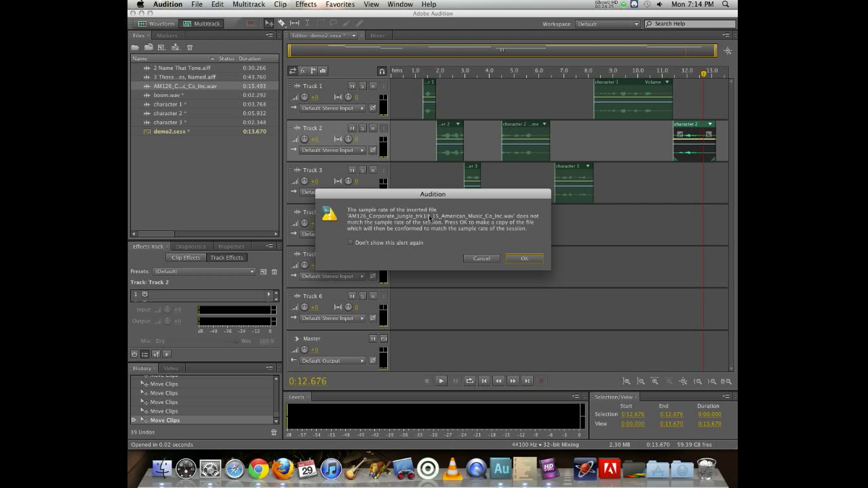
{"action": "left_click", "coordinate": [522, 259]}
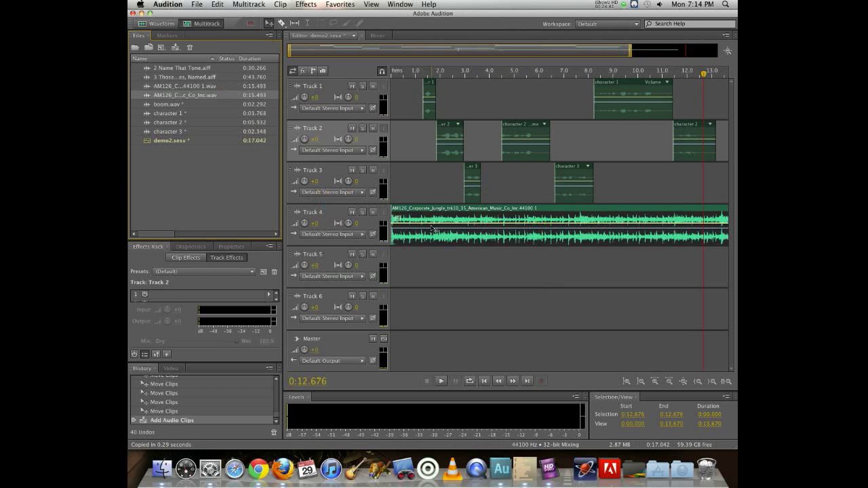
{"action": "left_click", "coordinate": [400, 76]}
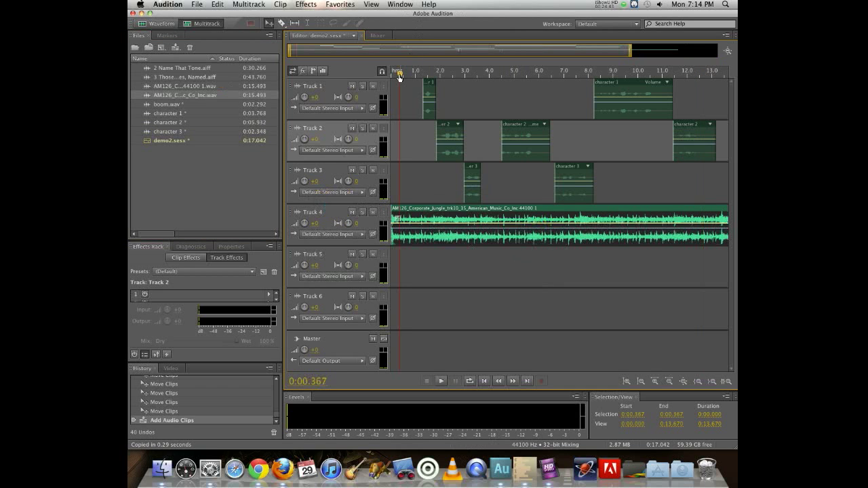
{"action": "key", "text": "space"}
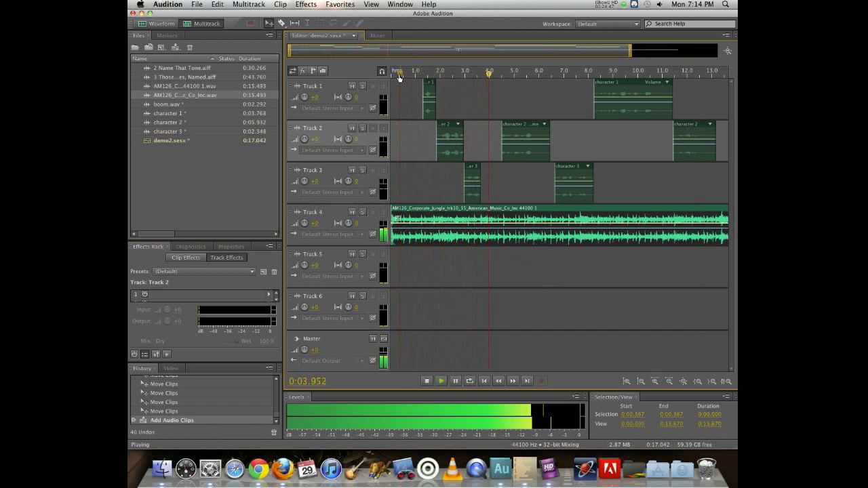
{"action": "key", "text": "space"}
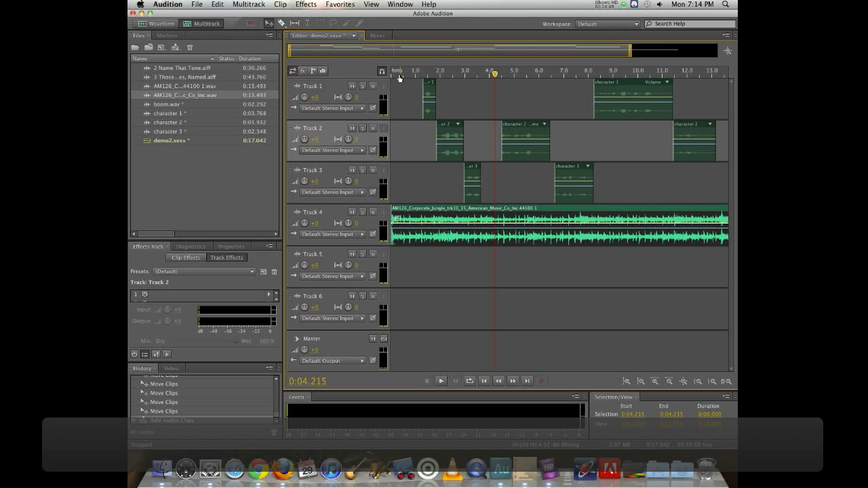
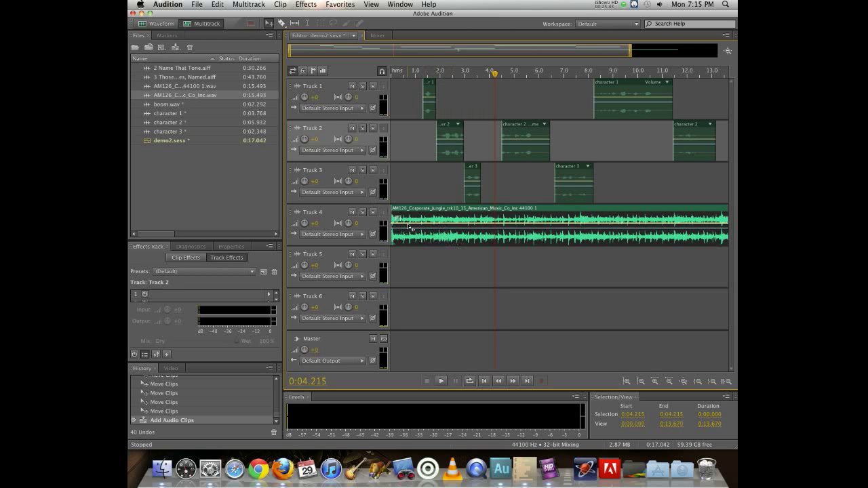
- Add volume keyframes to the music clip to dip its level under the opening dialogue, about 1 to 4 seconds, then preview
{"action": "left_click", "coordinate": [411, 223]}
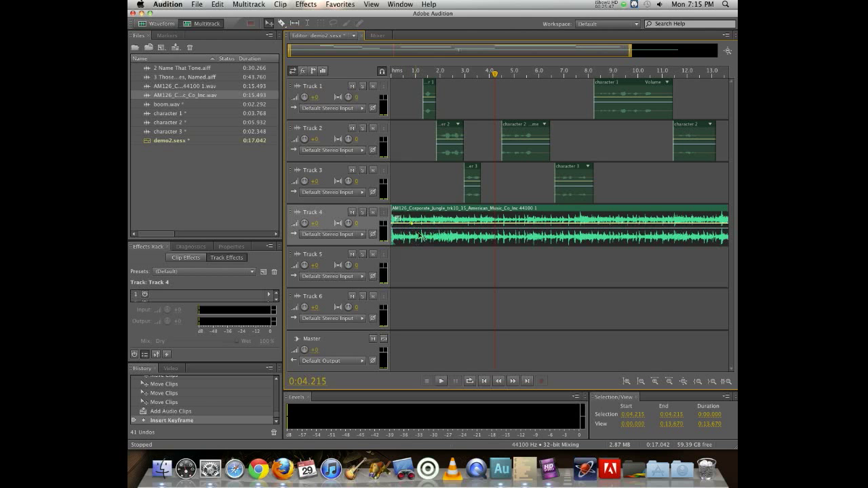
{"action": "key", "text": "alt+super+8"}
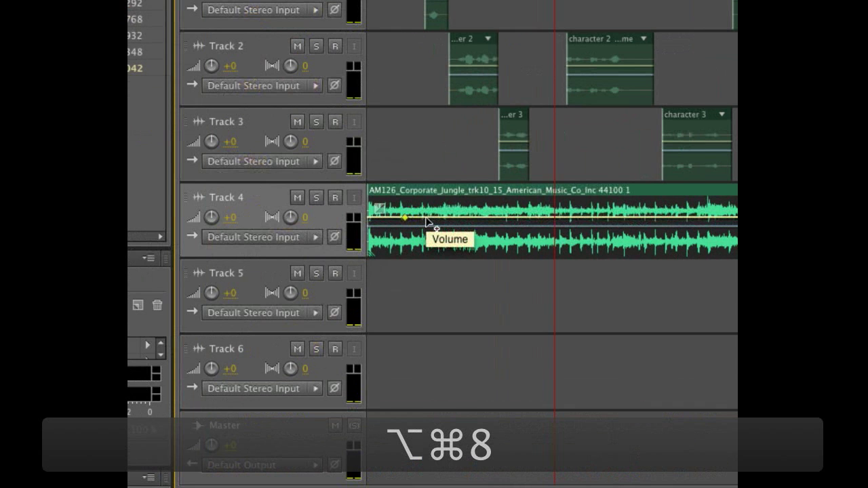
{"action": "left_click", "coordinate": [426, 218]}
{"action": "left_click_drag", "start_coordinate": [427, 219], "coordinate": [429, 241]}
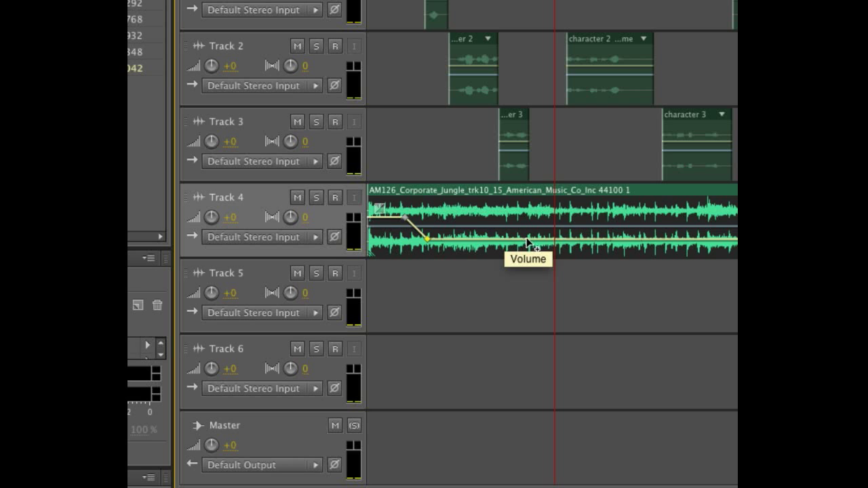
{"action": "left_click", "coordinate": [527, 239]}
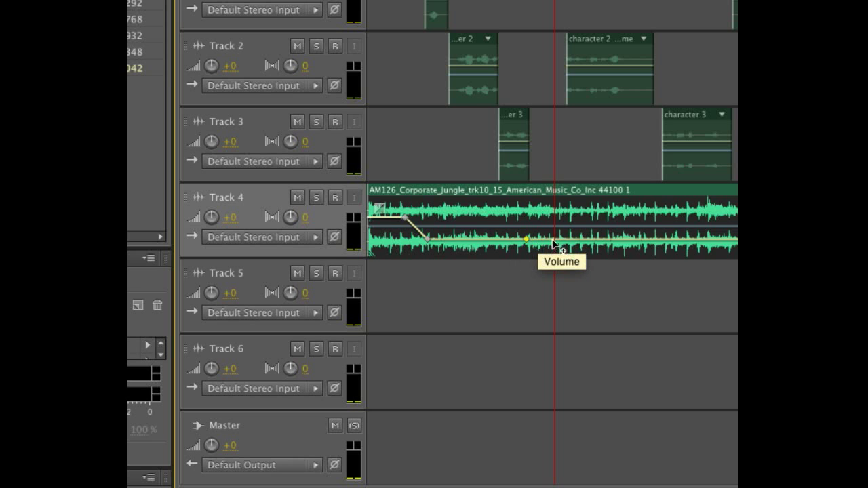
{"action": "left_click_drag", "start_coordinate": [551, 244], "coordinate": [551, 220]}
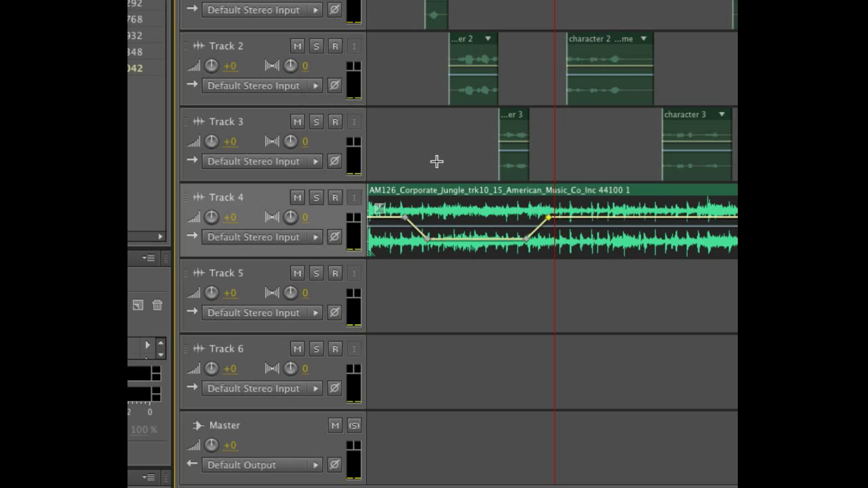
{"action": "key", "text": "alt+super+8"}
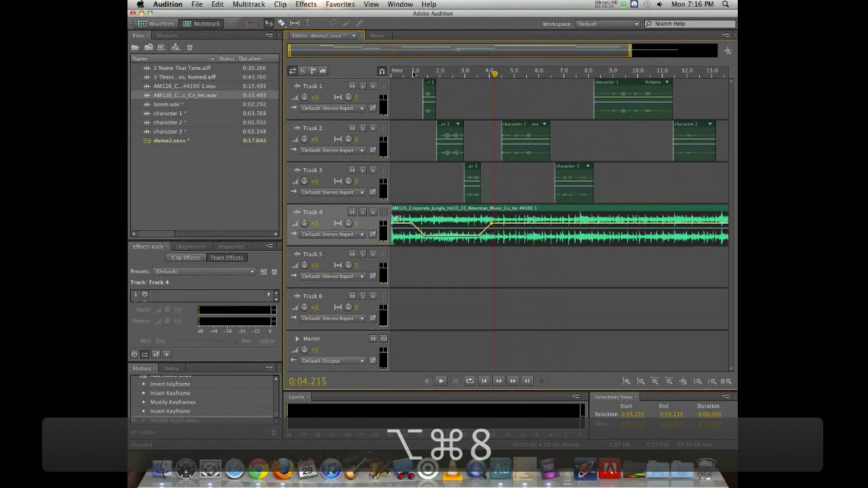
{"action": "key", "text": "space"}
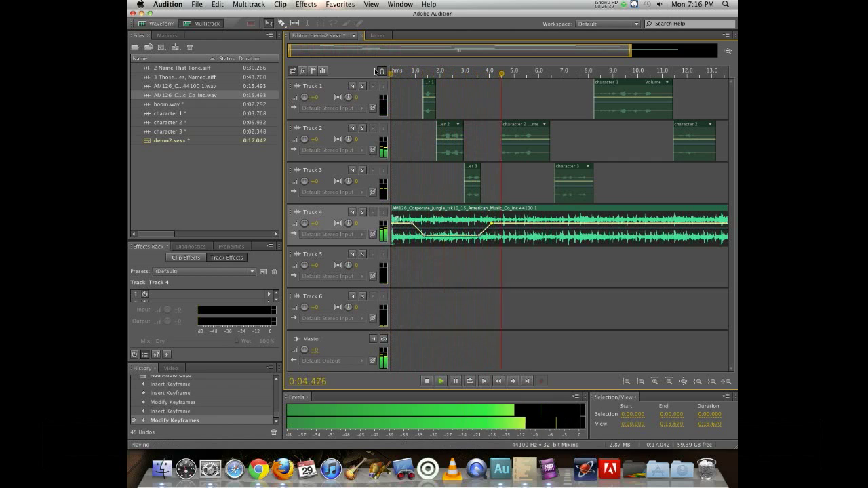
{"action": "key", "text": "space"}
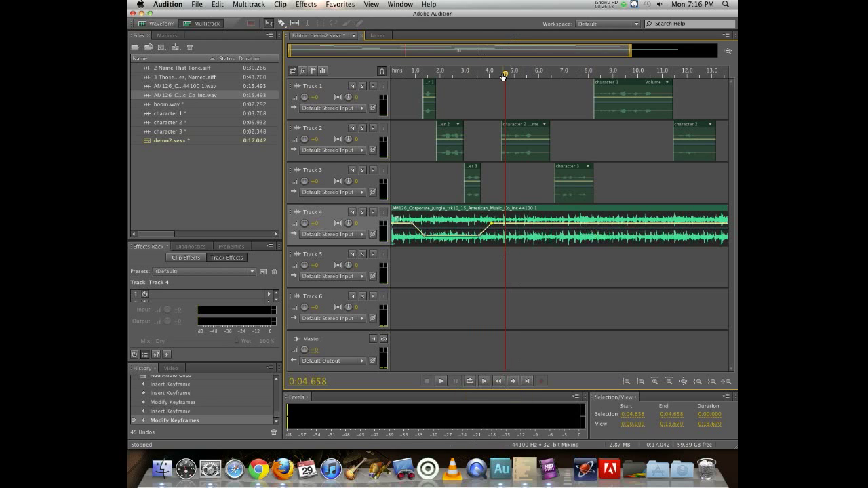
- Add a fade-out to the end of the music clip, then preview it from about 11 seconds
{"action": "left_click", "coordinate": [728, 51]}
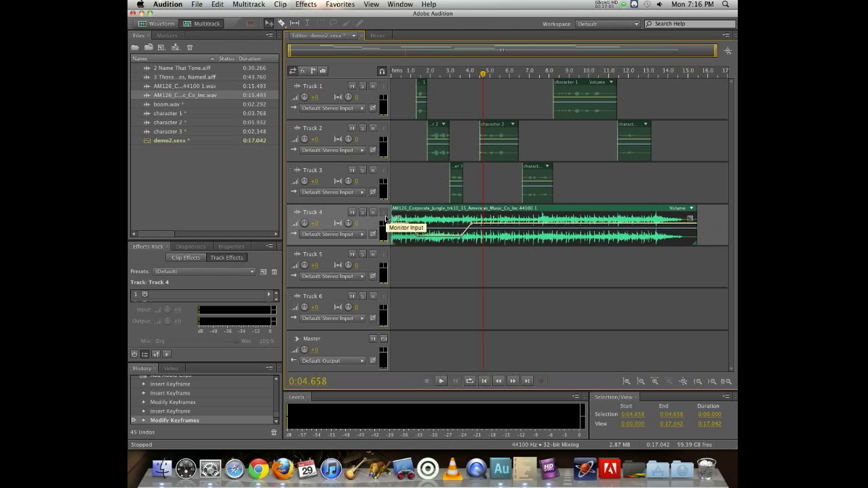
{"action": "left_click", "coordinate": [592, 86]}
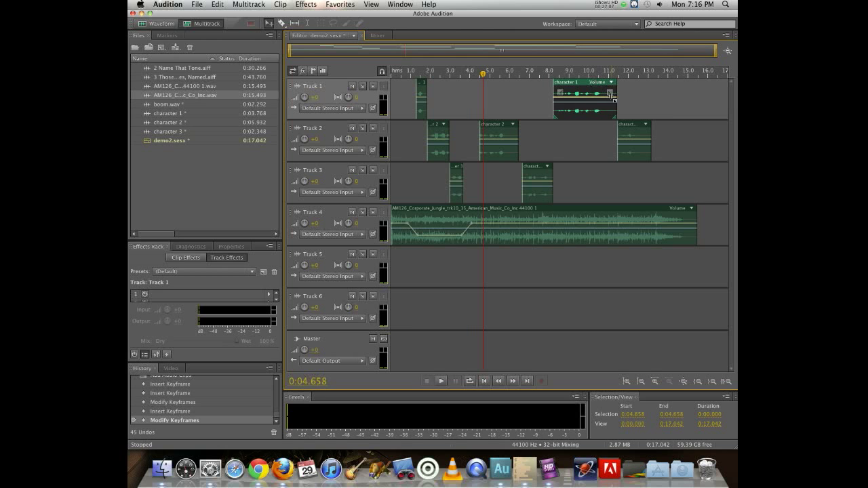
{"action": "key", "text": "alt+super+8"}
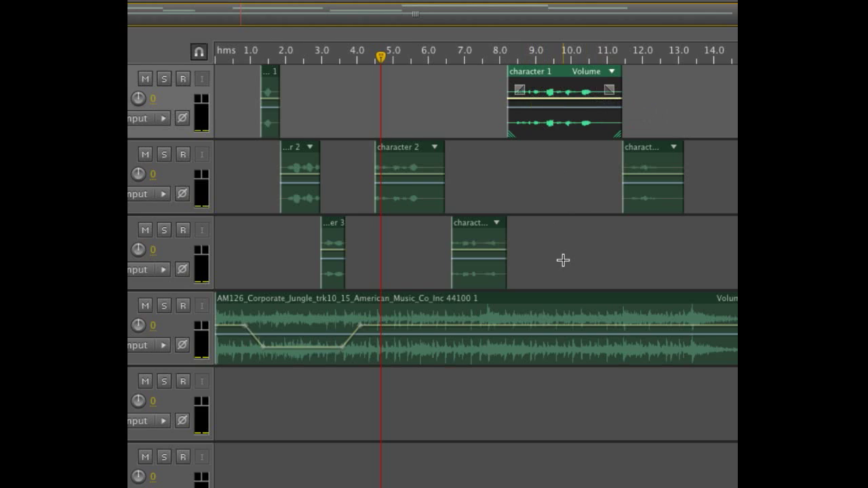
{"action": "key", "text": "alt+super+8"}
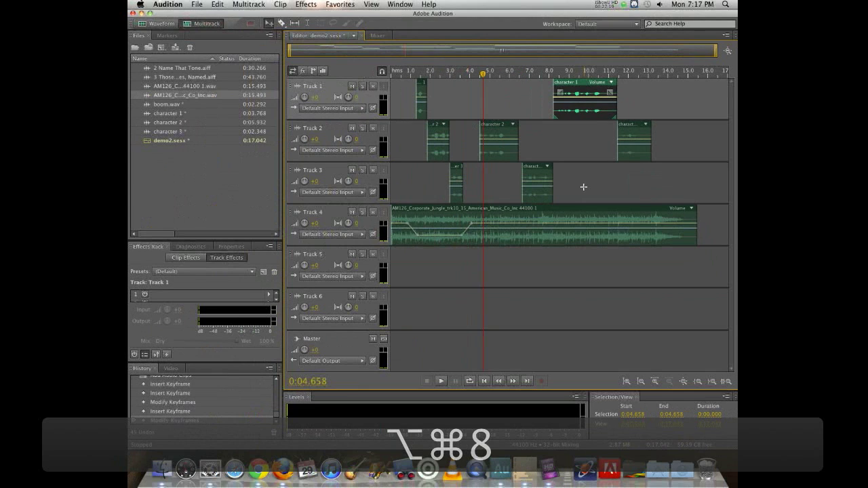
{"action": "left_click", "coordinate": [668, 213]}
{"action": "mouse_move", "coordinate": [691, 216]}
{"action": "left_mouse_down"}
{"action": "mouse_move", "coordinate": [533, 205]}
{"action": "mouse_move", "coordinate": [498, 230]}
{"action": "mouse_move", "coordinate": [561, 230]}
{"action": "mouse_move", "coordinate": [575, 218]}
{"action": "mouse_move", "coordinate": [497, 215]}
{"action": "mouse_move", "coordinate": [636, 219]}
{"action": "mouse_move", "coordinate": [619, 218]}
{"action": "left_mouse_up"}
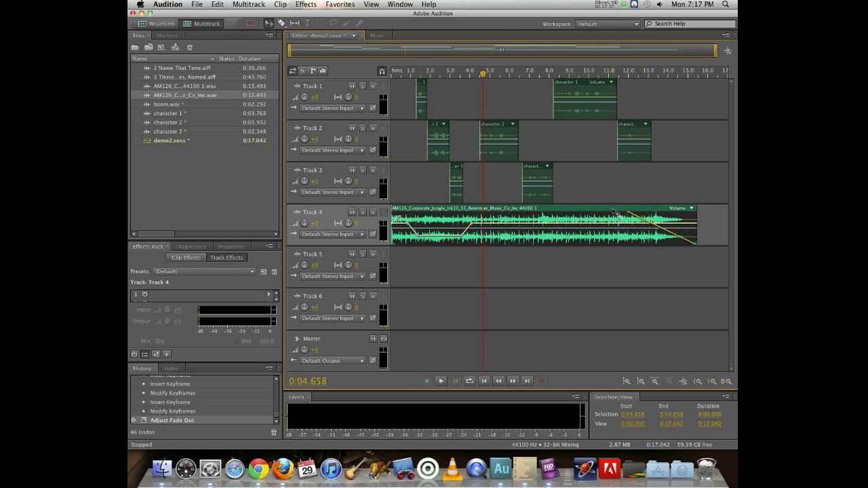
{"action": "left_click", "coordinate": [605, 72]}
{"action": "key", "text": "space"}
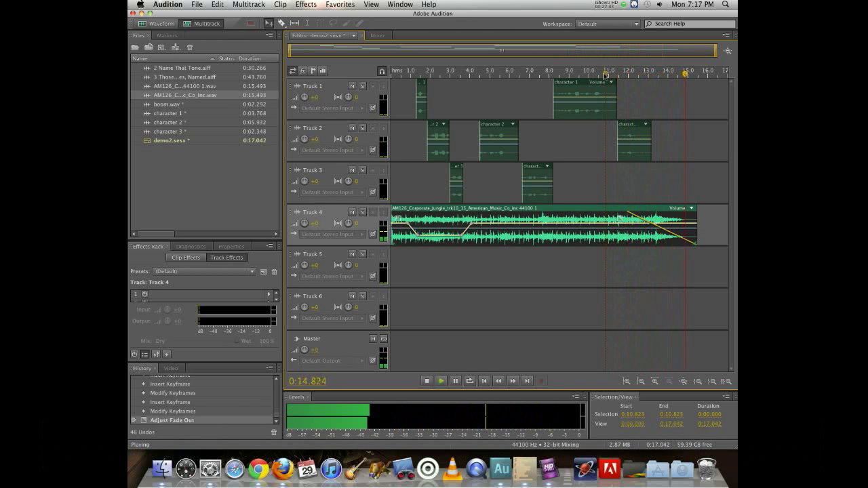
{"action": "key", "text": "space"}
- Lengthen the music clip's fade-out so it begins around 5 seconds, then preview from about 4.5 seconds
{"action": "left_click_drag", "start_coordinate": [621, 220], "coordinate": [479, 233]}
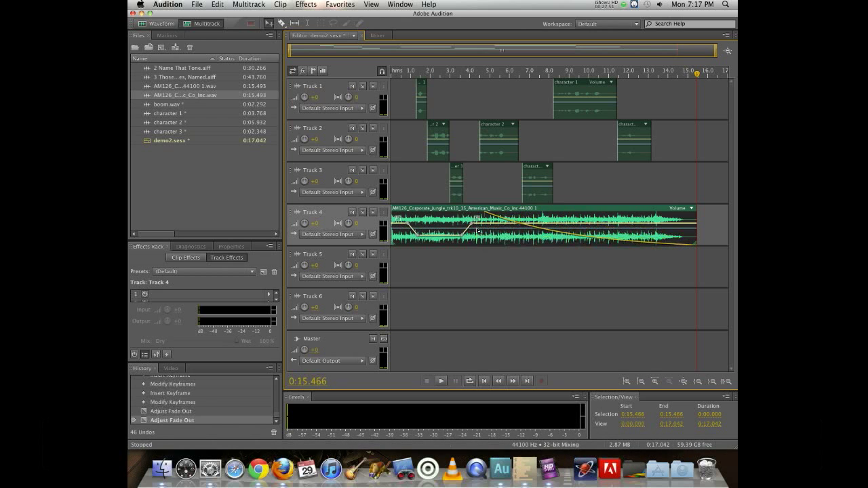
{"action": "left_click", "coordinate": [472, 73]}
{"action": "key", "text": "space"}
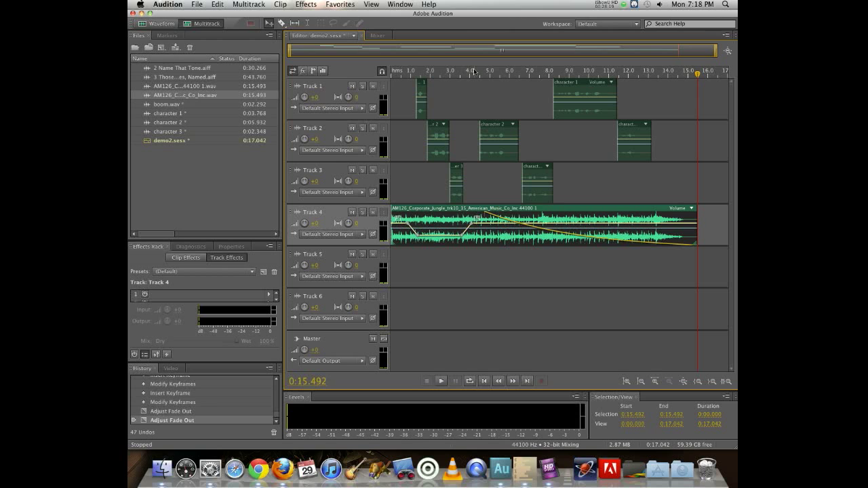
- Place boom.wav on Track 3 so it starts at about 15.5 seconds, where the music ends
{"action": "left_click", "coordinate": [165, 106]}
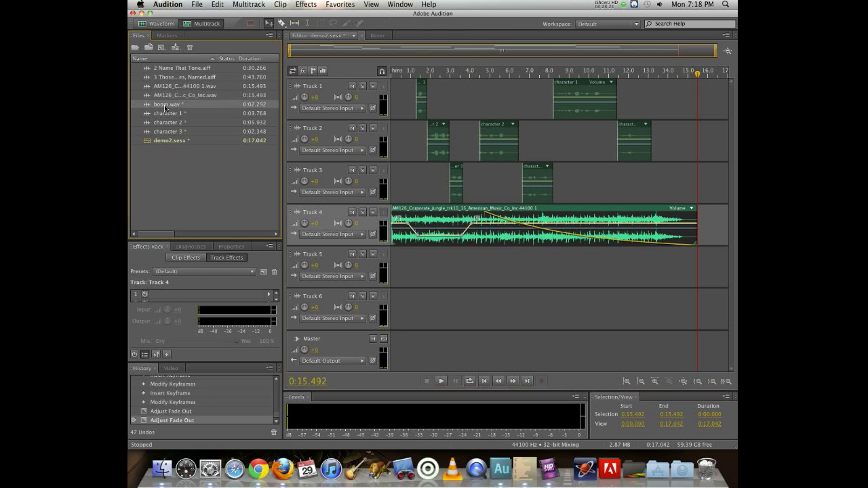
{"action": "left_click_drag", "start_coordinate": [154, 106], "coordinate": [678, 175]}
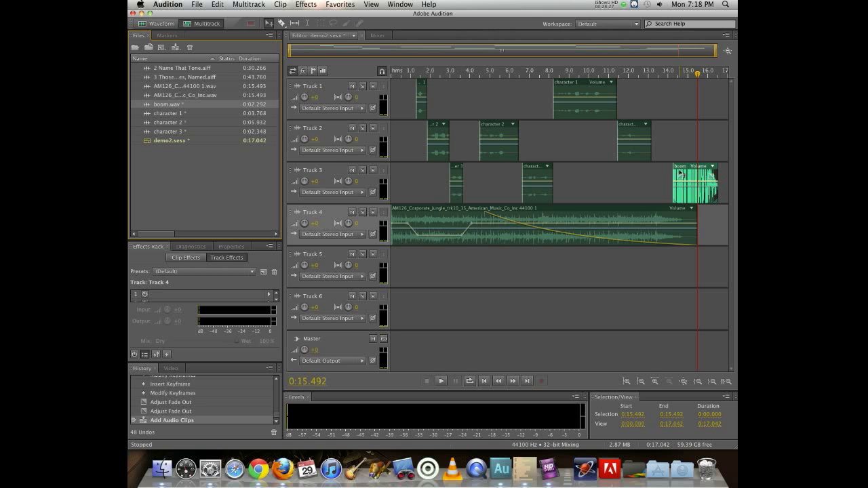
{"action": "left_click_drag", "start_coordinate": [685, 175], "coordinate": [709, 169]}
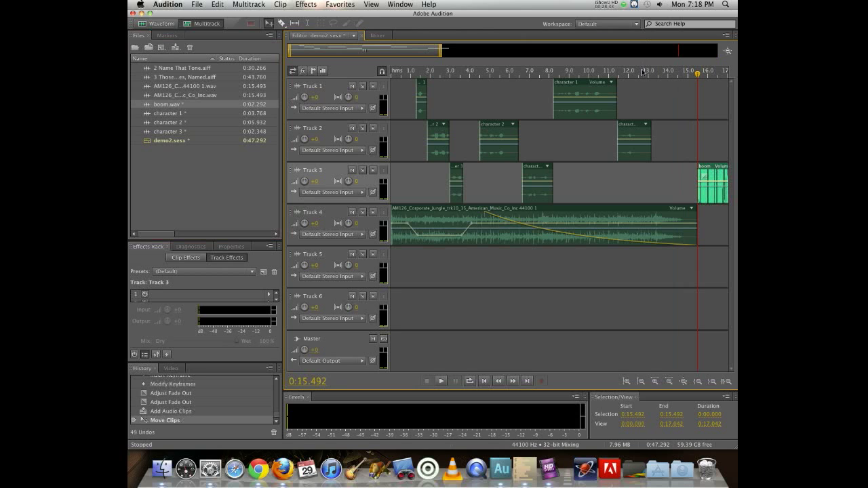
- Return to the start of the session and play back the whole mix
{"action": "left_click", "coordinate": [485, 382]}
{"action": "left_click", "coordinate": [484, 382]}
{"action": "left_click", "coordinate": [484, 381]}
{"action": "left_click", "coordinate": [484, 382]}
{"action": "left_click", "coordinate": [484, 382]}
{"action": "left_click", "coordinate": [484, 382]}
{"action": "left_click", "coordinate": [484, 382]}
{"action": "left_click", "coordinate": [484, 382]}
{"action": "left_click", "coordinate": [484, 382]}
{"action": "left_click", "coordinate": [484, 381]}
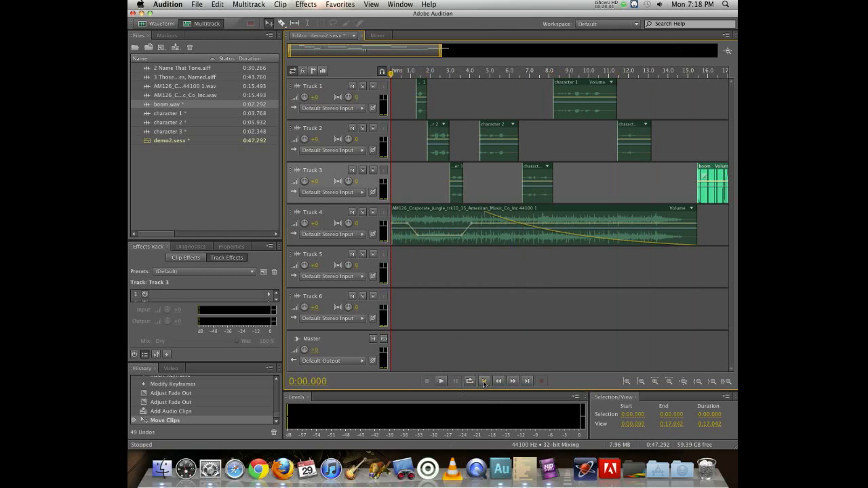
{"action": "key", "text": "space"}
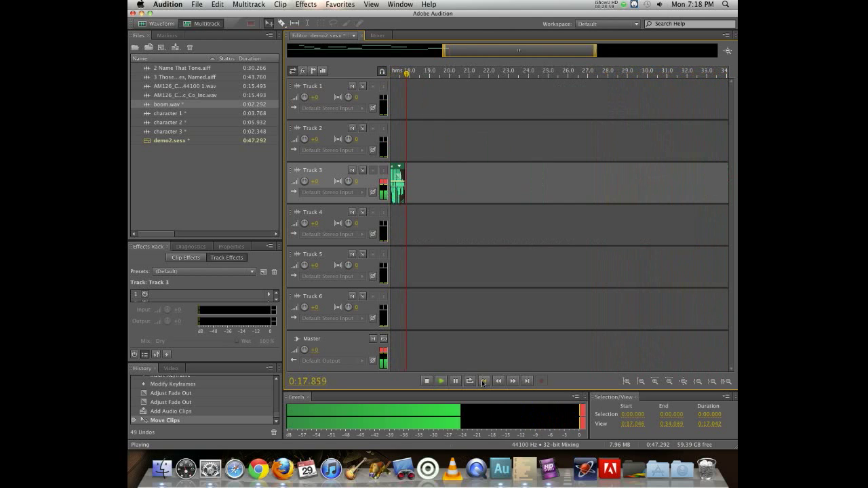
{"action": "key", "text": "space"}
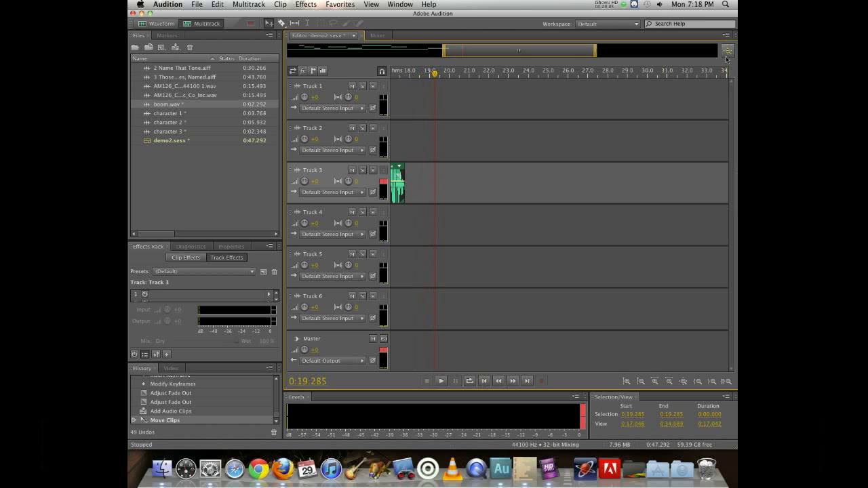
- Select the middle character 1 clip and play it back from about 8.6 seconds
{"action": "left_click", "coordinate": [727, 51]}
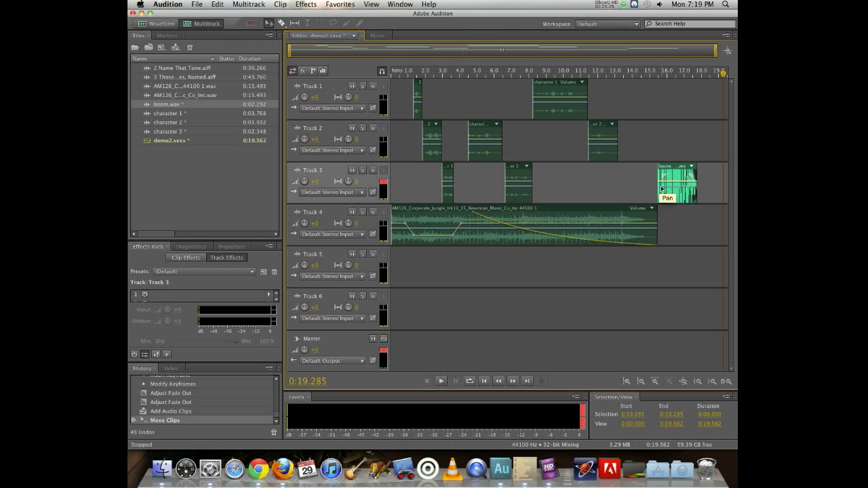
{"action": "left_click", "coordinate": [549, 84]}
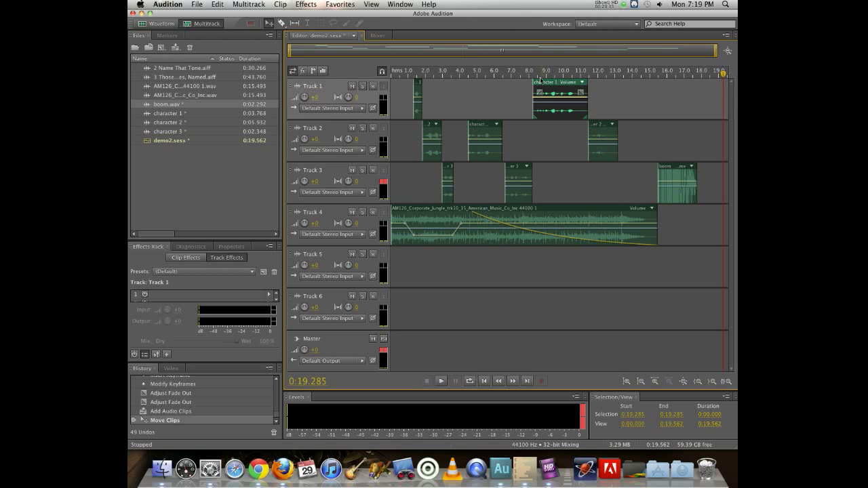
{"action": "left_click", "coordinate": [540, 76]}
{"action": "key", "text": "space"}
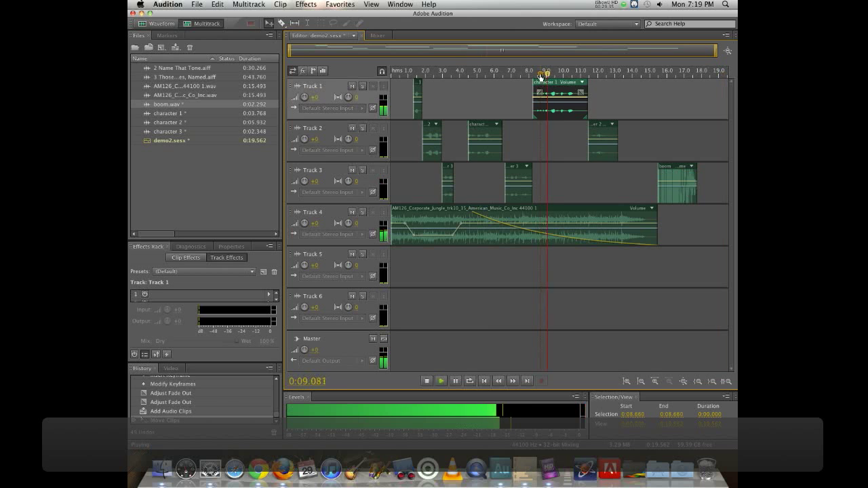
{"action": "key", "text": "space"}
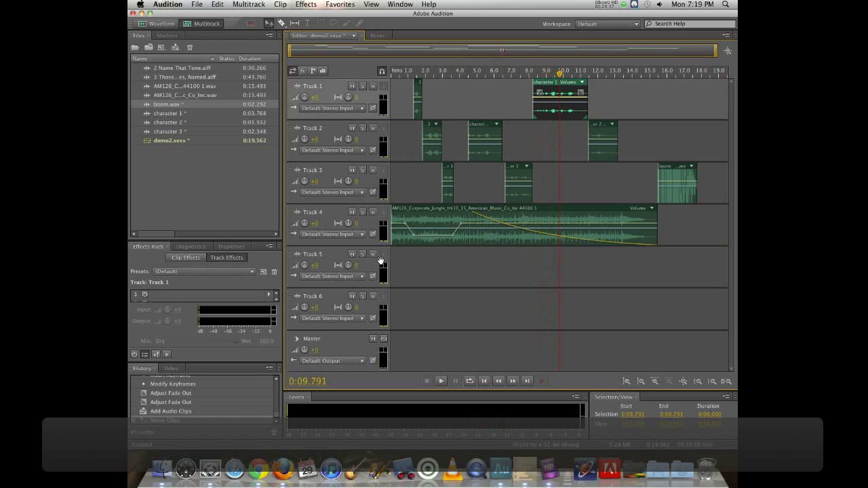
- Mute Track 4 and preview the dialogue from about 7.9 seconds
{"action": "left_click", "coordinate": [352, 212]}
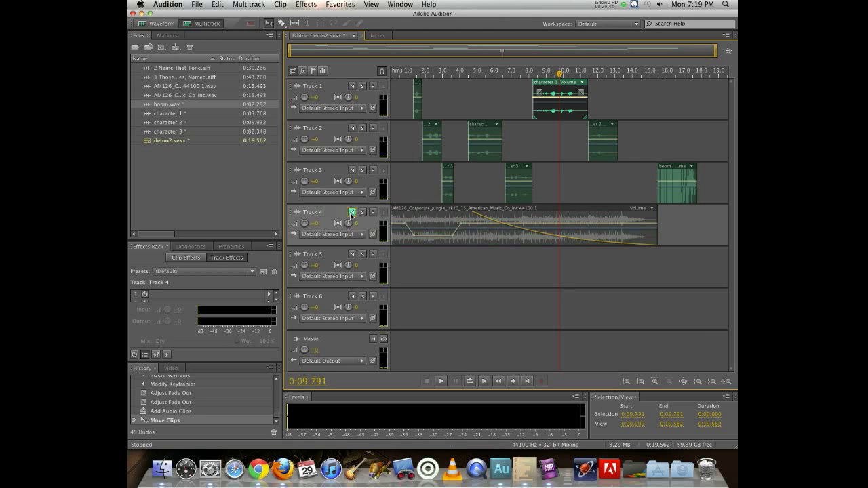
{"action": "left_click", "coordinate": [526, 70]}
{"action": "key", "text": "space"}
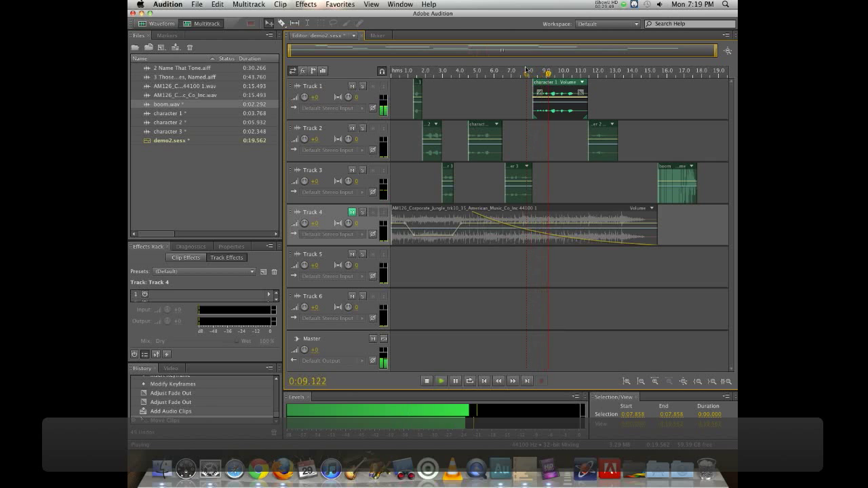
{"action": "key", "text": "space"}
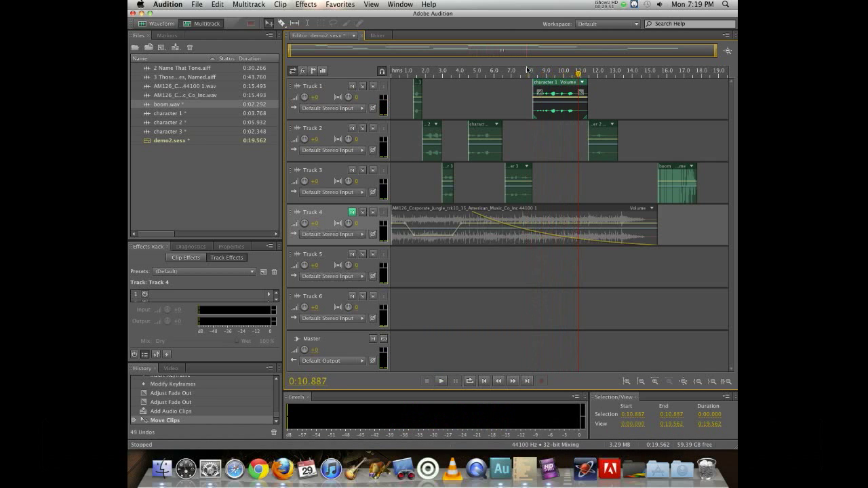
- Add pan keyframes to the middle character 1 clip and sweep its pan toward one side, then preview
{"action": "left_click", "coordinate": [554, 104]}
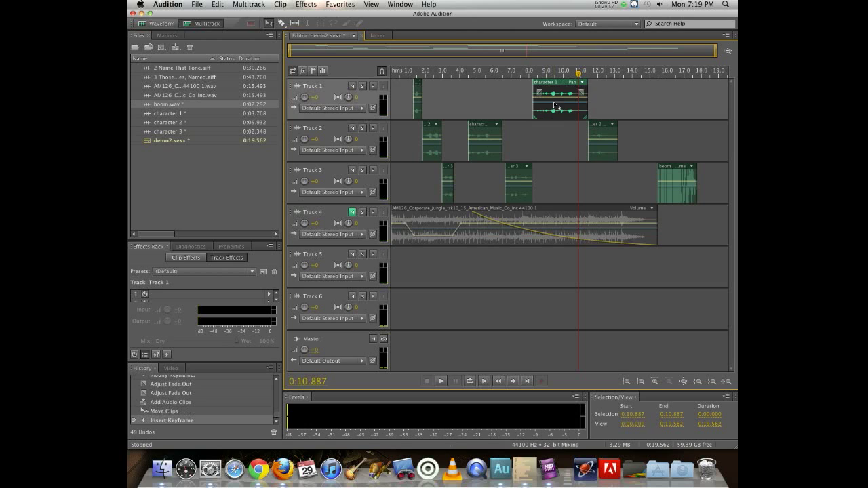
{"action": "left_click", "coordinate": [561, 103]}
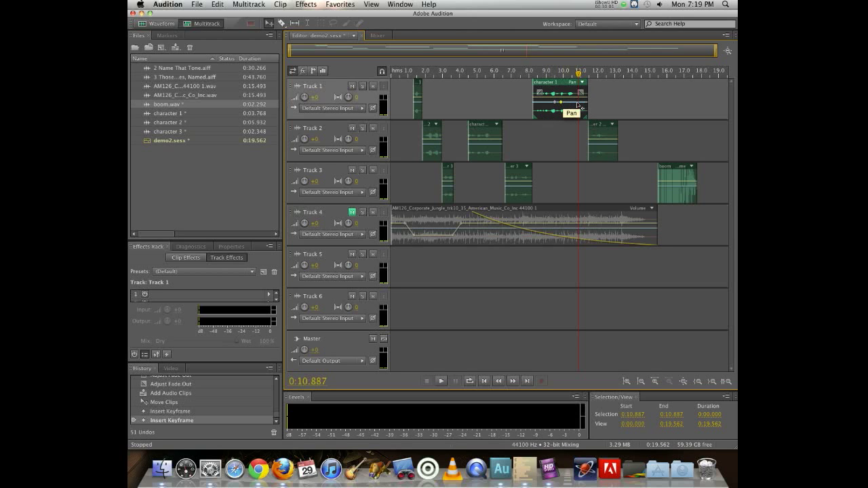
{"action": "left_click_drag", "start_coordinate": [575, 105], "coordinate": [561, 120]}
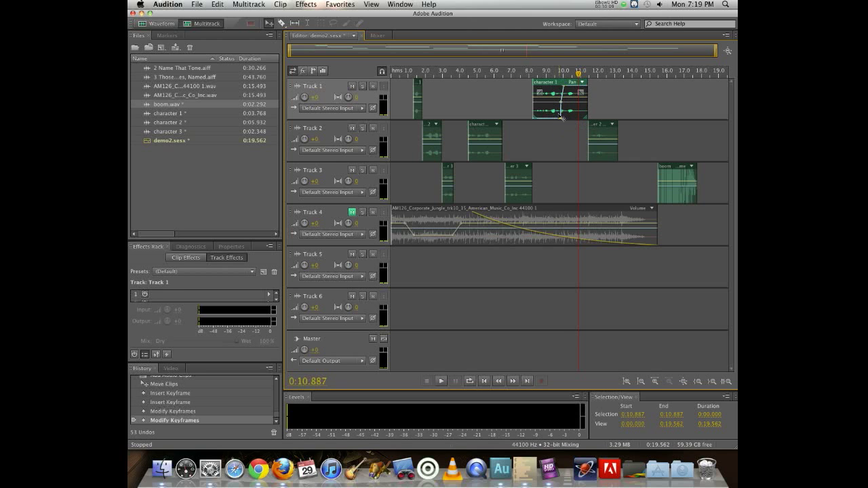
{"action": "left_click_drag", "start_coordinate": [541, 83], "coordinate": [542, 86]}
{"action": "key", "text": "space"}
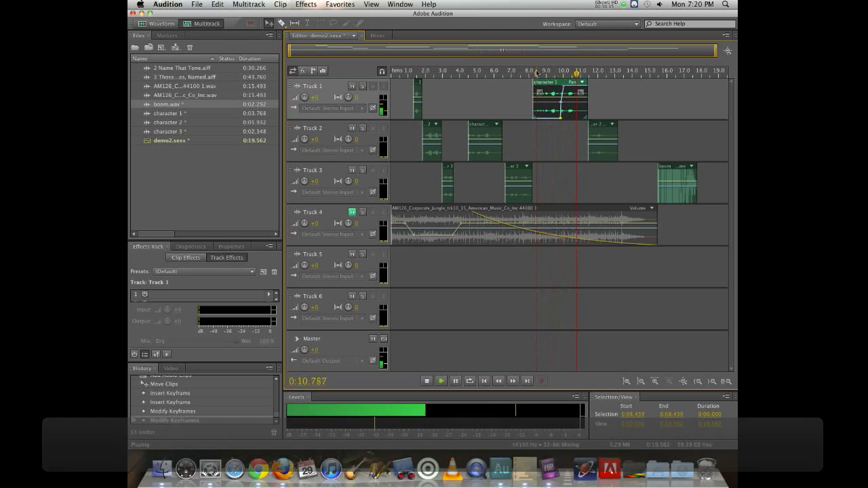
{"action": "key", "text": "space"}
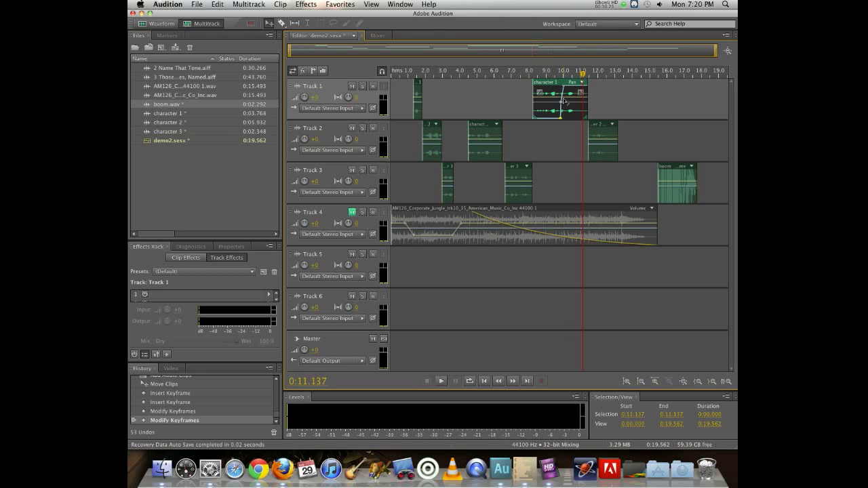
- Adjust the character 1 clip's pan keyframes further and preview from about 8.4 seconds
{"action": "mouse_move", "coordinate": [559, 119]}
{"action": "left_mouse_down"}
{"action": "mouse_move", "coordinate": [553, 88]}
{"action": "mouse_move", "coordinate": [537, 132]}
{"action": "mouse_move", "coordinate": [555, 120]}
{"action": "left_mouse_up"}
{"action": "left_click_drag", "start_coordinate": [540, 87], "coordinate": [541, 86]}
{"action": "left_click", "coordinate": [535, 72]}
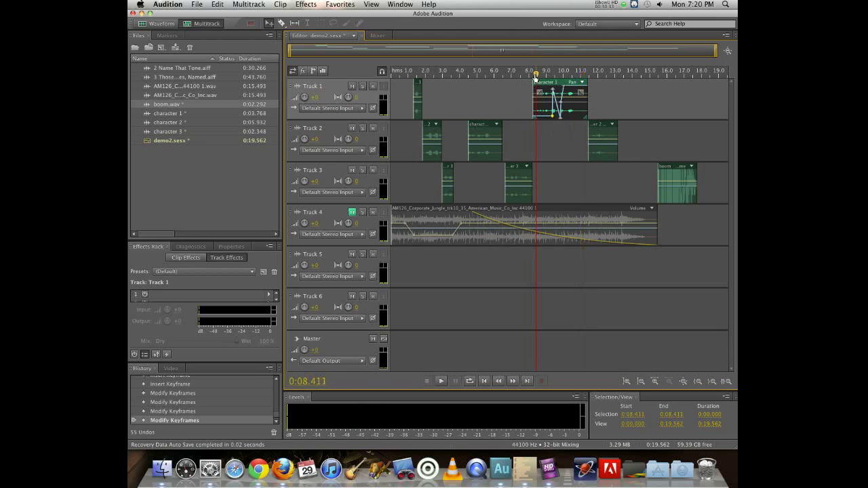
{"action": "key", "text": "space"}
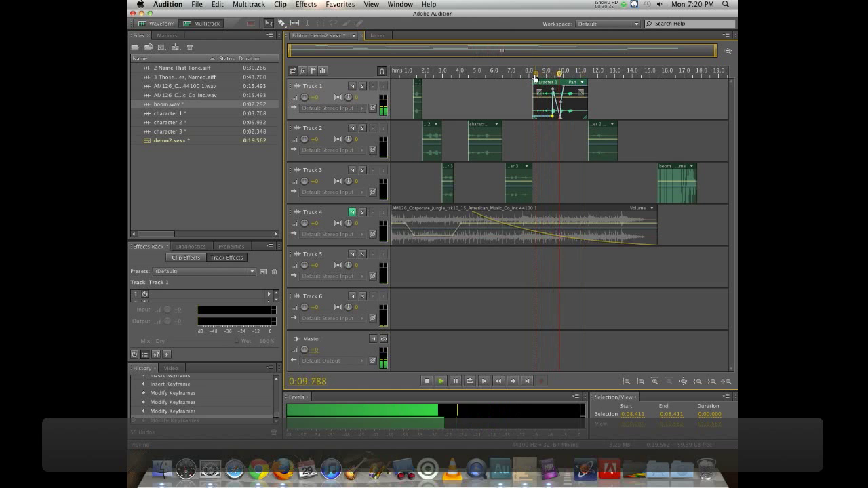
- Lower the last pan keyframe on the middle character 1 clip and preview from about 8.4 seconds
{"action": "key", "text": "space"}
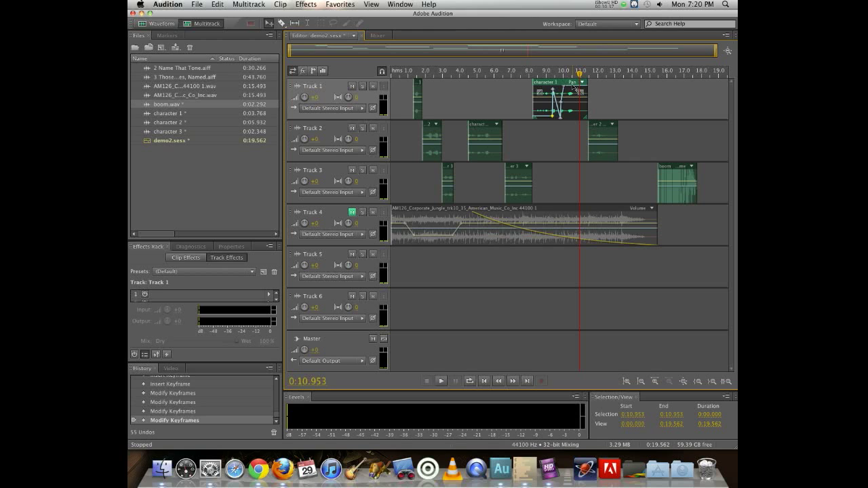
{"action": "left_click_drag", "start_coordinate": [573, 90], "coordinate": [573, 121]}
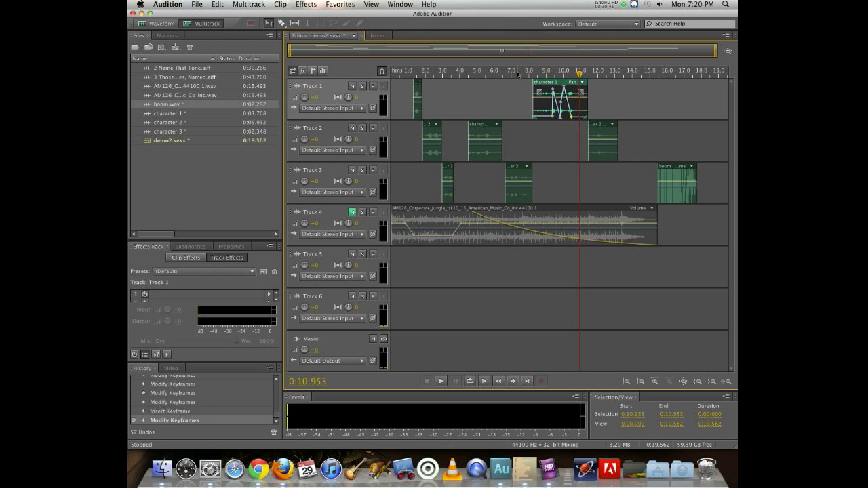
{"action": "left_click", "coordinate": [535, 73]}
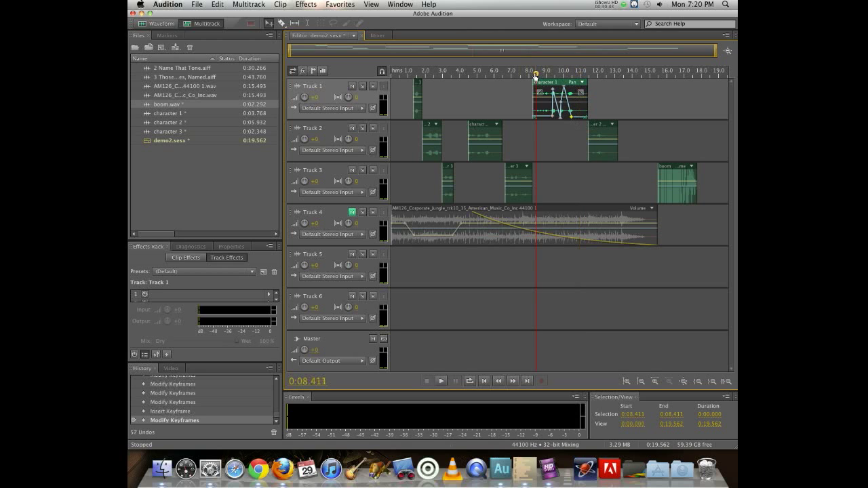
{"action": "key", "text": "space"}
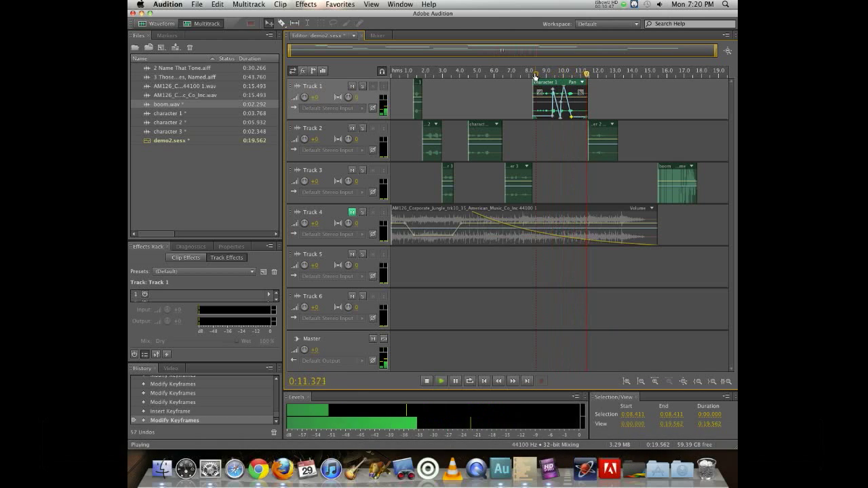
{"action": "key", "text": "space"}
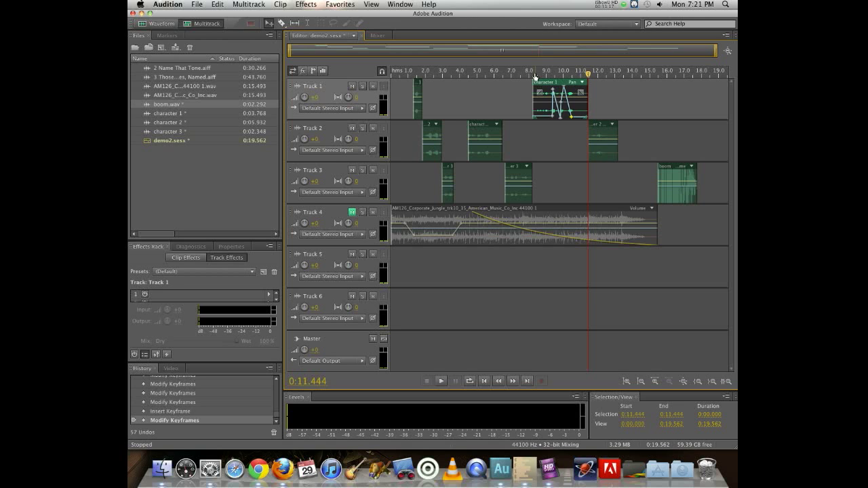
- Unmute Track 4 and preview the full mix from about 11.4 seconds
{"action": "left_click", "coordinate": [351, 213]}
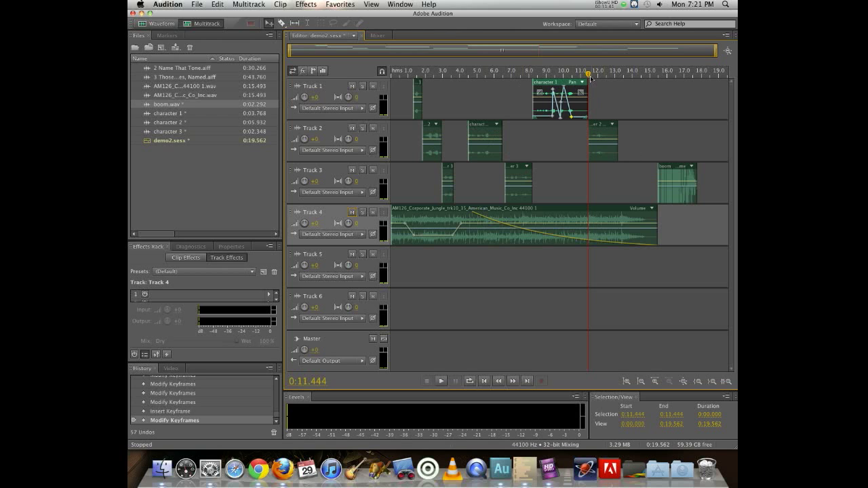
{"action": "key", "text": "space"}
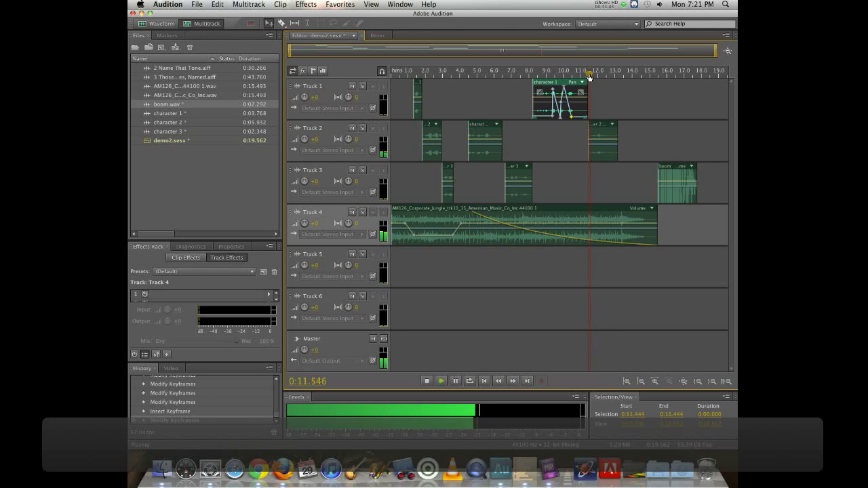
{"action": "key", "text": "space"}
- Open the last character 2 clip on Track 2 in the waveform editor
{"action": "left_click", "coordinate": [600, 142]}
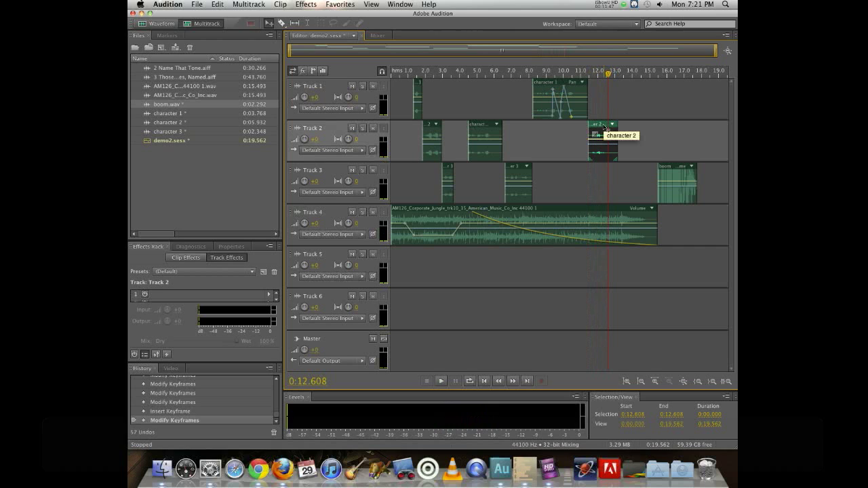
{"action": "left_click", "coordinate": [306, 5]}
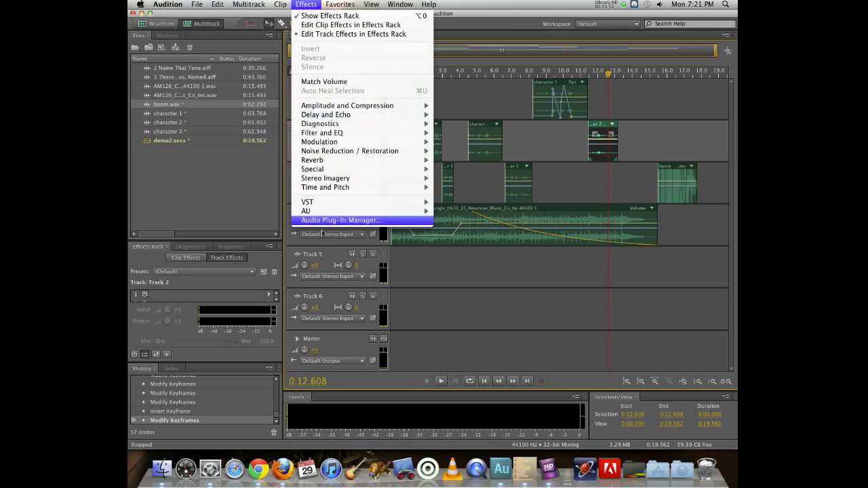
{"action": "mouse_move", "coordinate": [327, 179]}
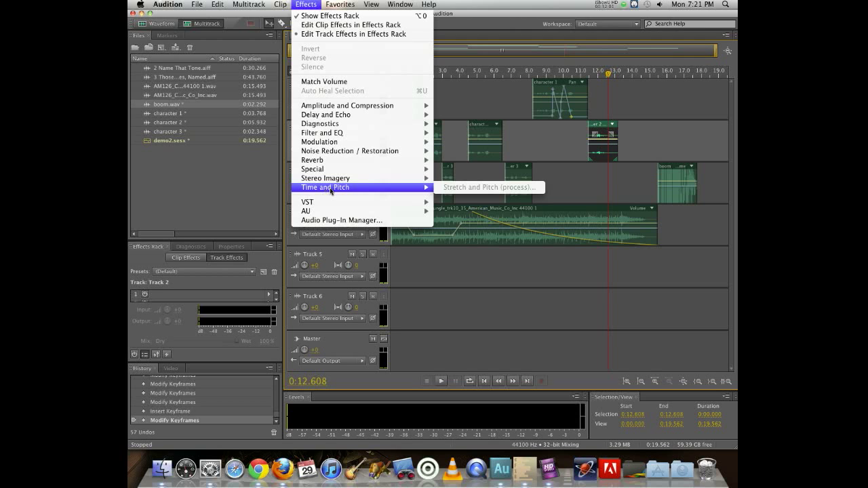
{"action": "left_click", "coordinate": [608, 164]}
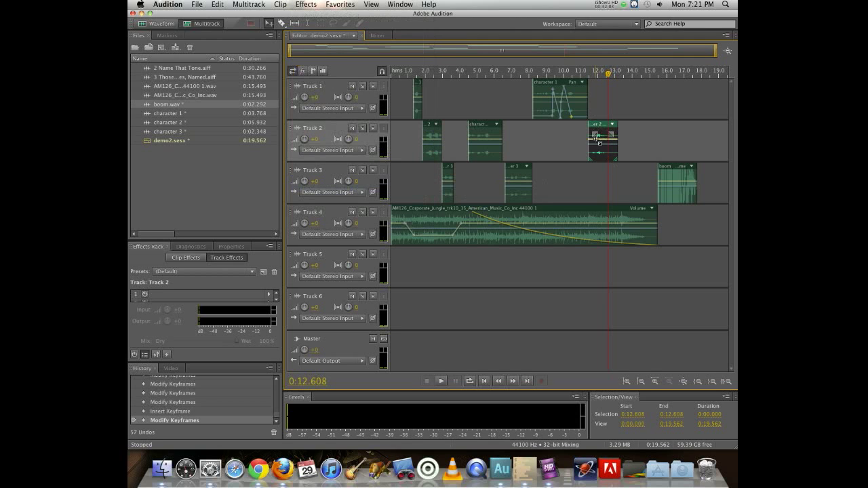
{"action": "double_click", "coordinate": [601, 129]}
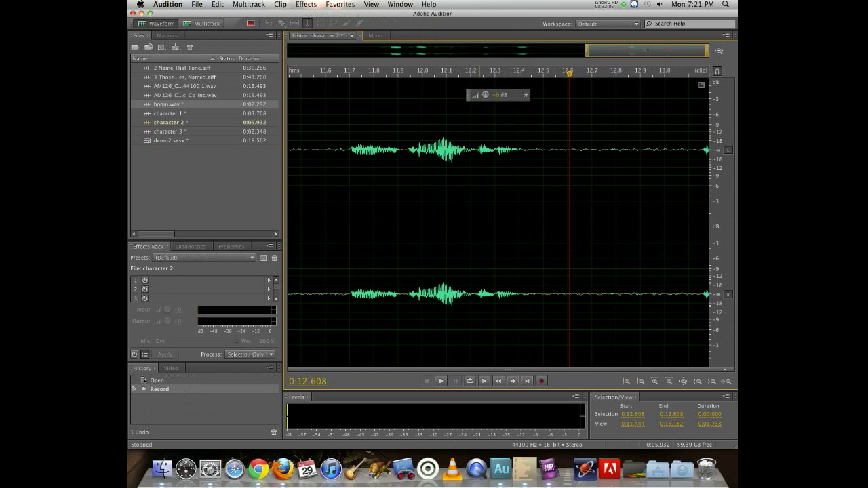
- Select the spoken part of the character 2 waveform, from about 11.65 to 12.54 seconds
{"action": "left_click", "coordinate": [336, 114]}
{"action": "key", "text": "space"}
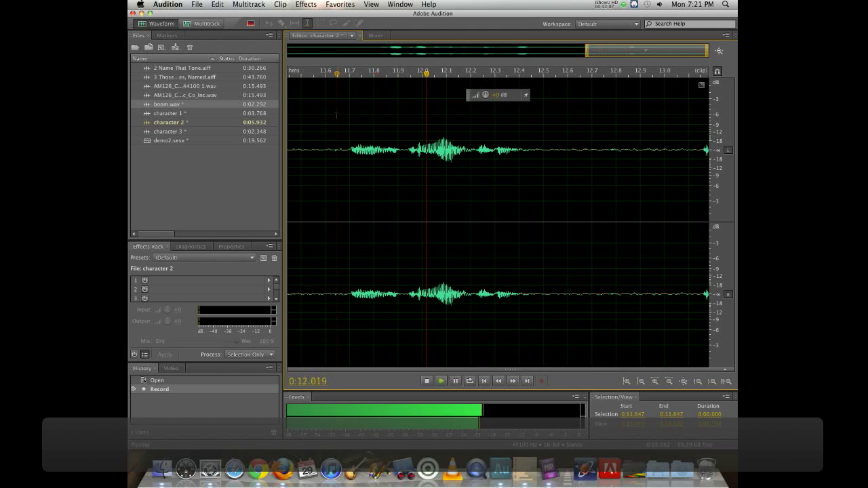
{"action": "left_click_drag", "start_coordinate": [338, 108], "coordinate": [553, 102]}
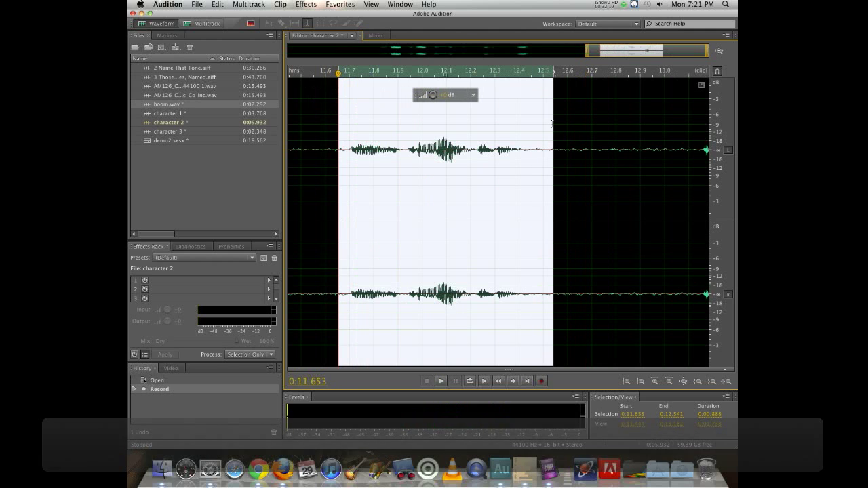
- Open the Stretch and Pitch effect, set the stretch to 100%, and preview it
{"action": "left_click", "coordinate": [306, 4]}
{"action": "mouse_move", "coordinate": [362, 188]}
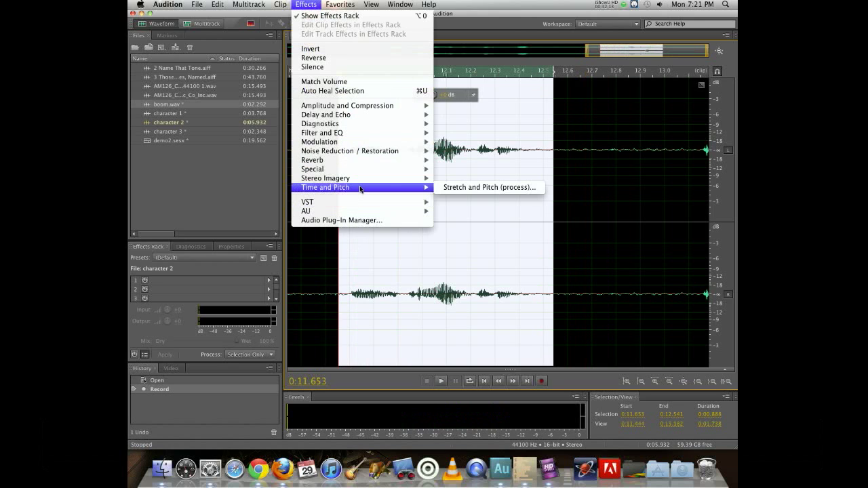
{"action": "left_click", "coordinate": [465, 190]}
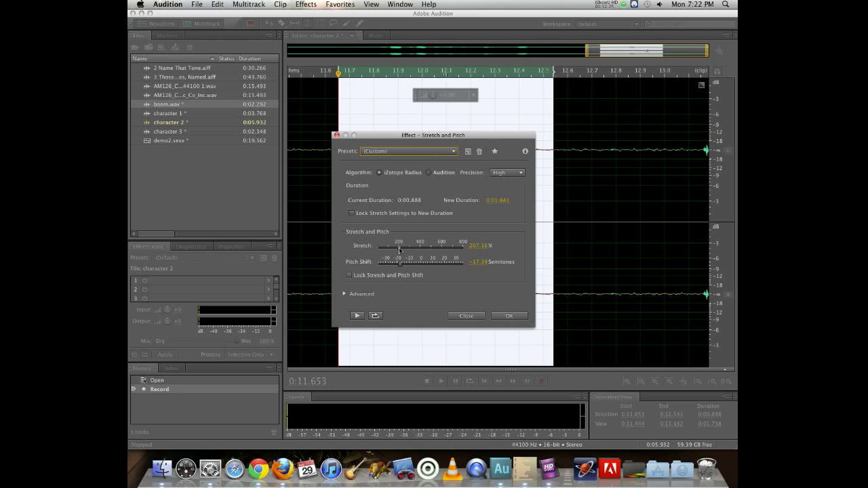
{"action": "left_click_drag", "start_coordinate": [398, 248], "coordinate": [377, 251]}
{"action": "left_click", "coordinate": [478, 247]}
{"action": "type", "text": "100"}
{"action": "left_click", "coordinate": [513, 244]}
{"action": "left_click", "coordinate": [360, 316]}
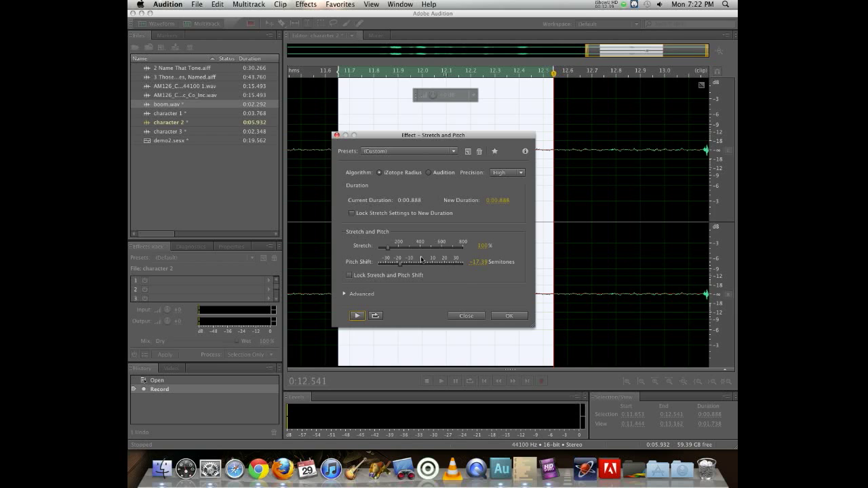
- Tune the pitch shift while previewing repeatedly, then apply Stretch and Pitch to the selection and confirm the alert
{"action": "left_click", "coordinate": [400, 265]}
{"action": "left_click_drag", "start_coordinate": [400, 265], "coordinate": [404, 268]}
{"action": "left_click", "coordinate": [354, 317]}
{"action": "left_click", "coordinate": [397, 248]}
{"action": "left_click", "coordinate": [357, 316]}
{"action": "left_click_drag", "start_coordinate": [407, 266], "coordinate": [390, 250]}
{"action": "left_click", "coordinate": [359, 316]}
{"action": "left_click_drag", "start_coordinate": [434, 267], "coordinate": [445, 268]}
{"action": "left_click", "coordinate": [360, 316]}
{"action": "left_click_drag", "start_coordinate": [447, 263], "coordinate": [436, 263]}
{"action": "left_click_drag", "start_coordinate": [387, 248], "coordinate": [385, 251]}
{"action": "left_click", "coordinate": [357, 316]}
{"action": "left_click_drag", "start_coordinate": [387, 249], "coordinate": [388, 249]}
{"action": "left_click", "coordinate": [509, 316]}
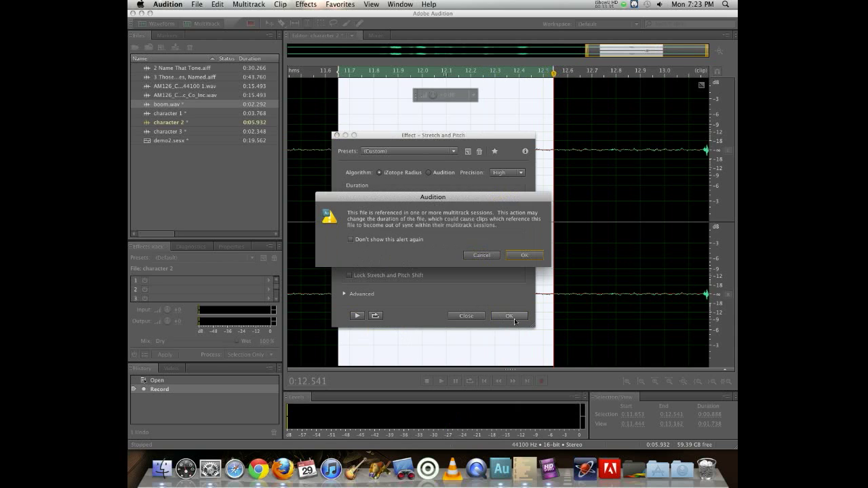
{"action": "left_click", "coordinate": [508, 254]}
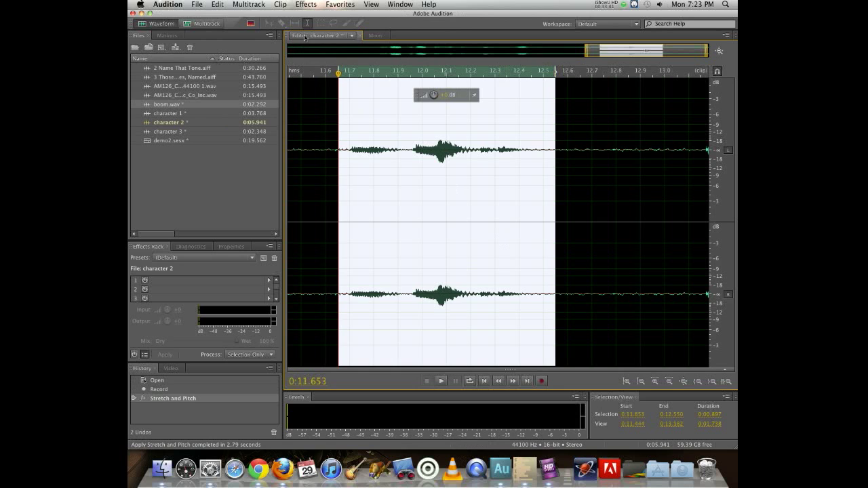
- Return to the demo2 session and dismiss all warnings for the character 2 file
{"action": "double_click", "coordinate": [175, 141]}
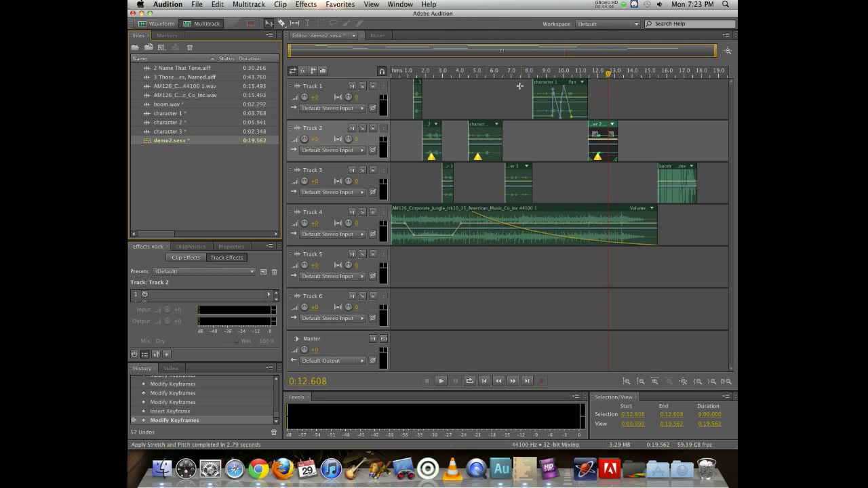
{"action": "left_click", "coordinate": [597, 156]}
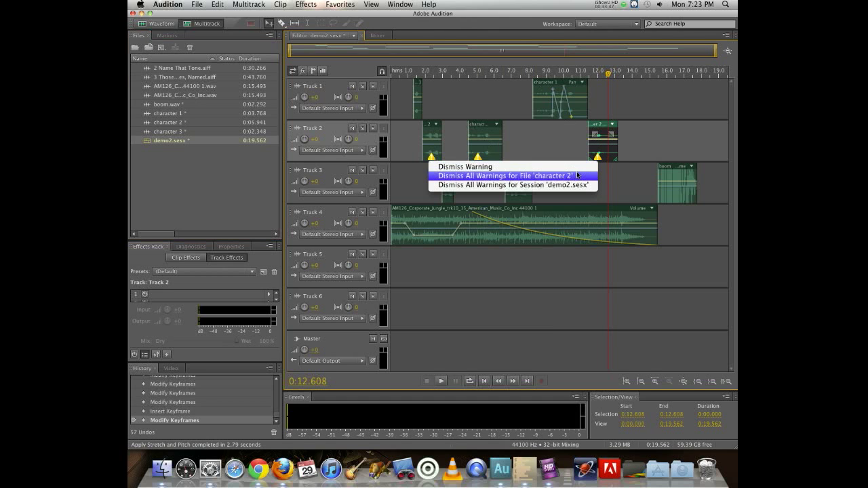
{"action": "left_click", "coordinate": [577, 175]}
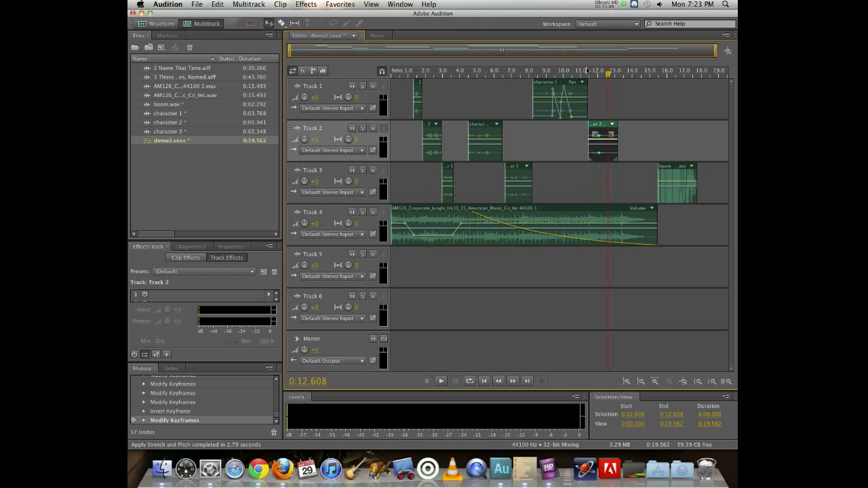
- Preview the session from about 11.4 seconds
{"action": "left_click_drag", "start_coordinate": [590, 72], "coordinate": [587, 72]}
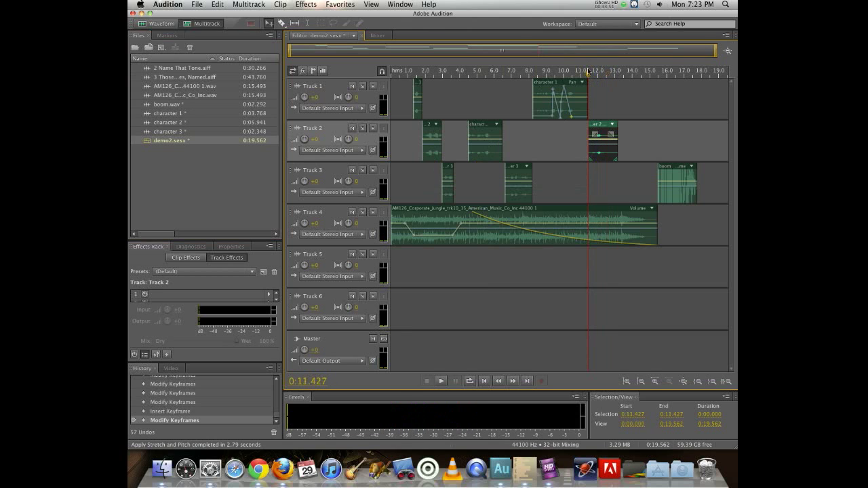
{"action": "key", "text": "space"}
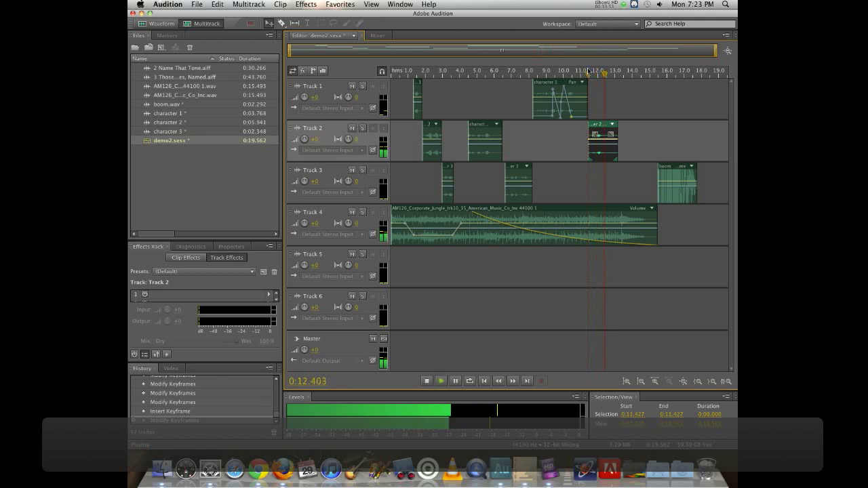
{"action": "key", "text": "space"}
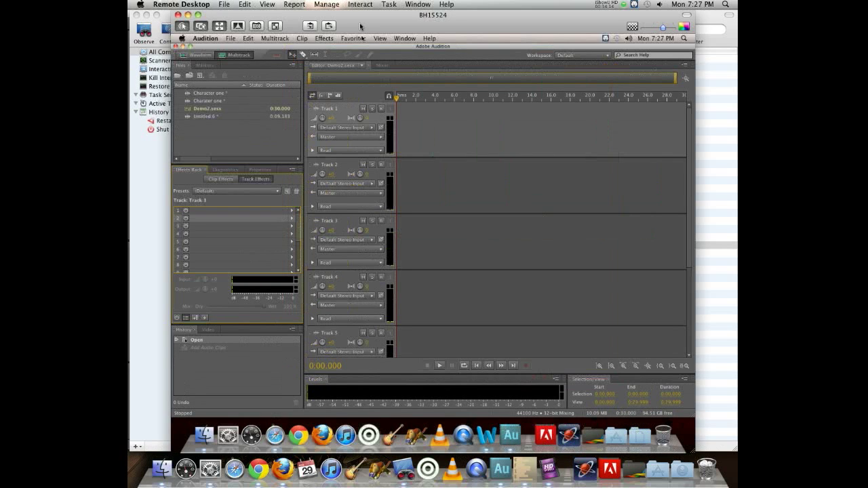
- Switch to the Remote Desktop Audition session and create a new 44100 Hz stereo 16-bit audio file
{"action": "left_click", "coordinate": [435, 135]}
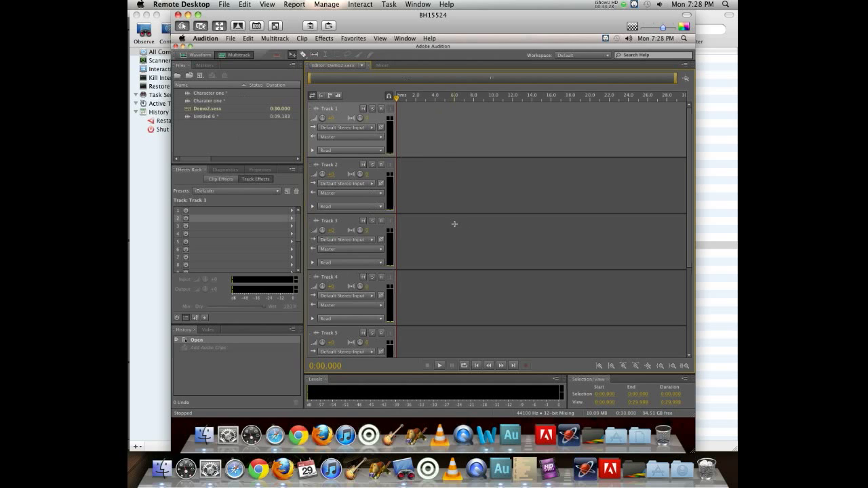
{"action": "left_click", "coordinate": [234, 38]}
{"action": "mouse_move", "coordinate": [245, 48]}
{"action": "left_click", "coordinate": [345, 60]}
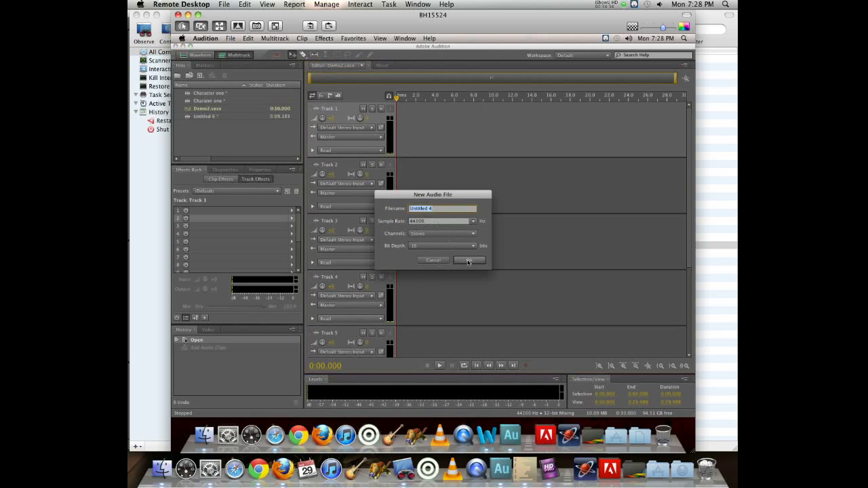
{"action": "left_click", "coordinate": [468, 261]}
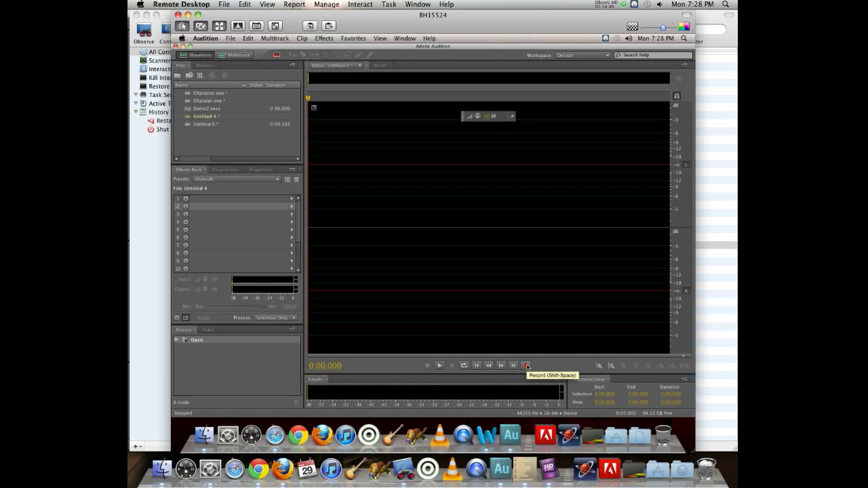
- Record a short voice clip into the new file and play it back from about 1.7 seconds
{"action": "left_click", "coordinate": [527, 366]}
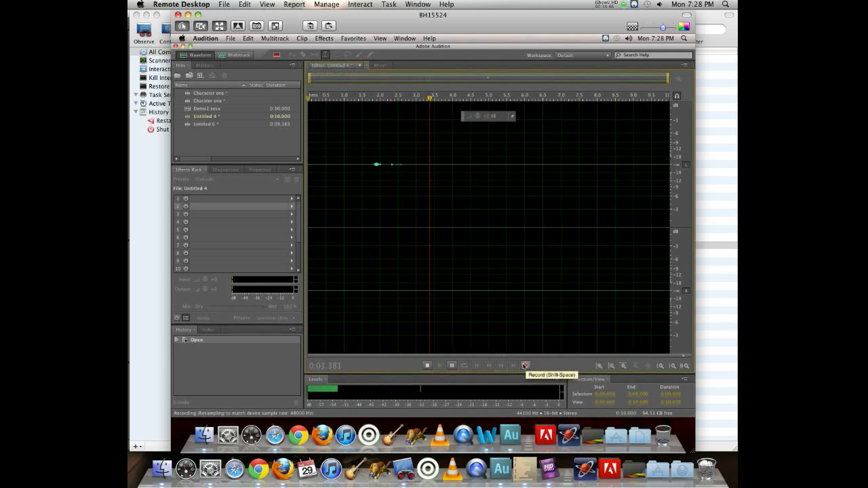
{"action": "left_click", "coordinate": [525, 366]}
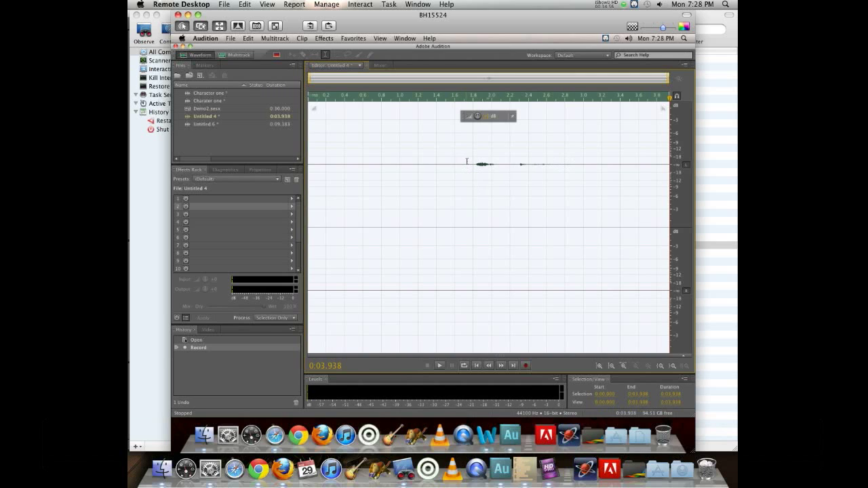
{"action": "left_click", "coordinate": [465, 162]}
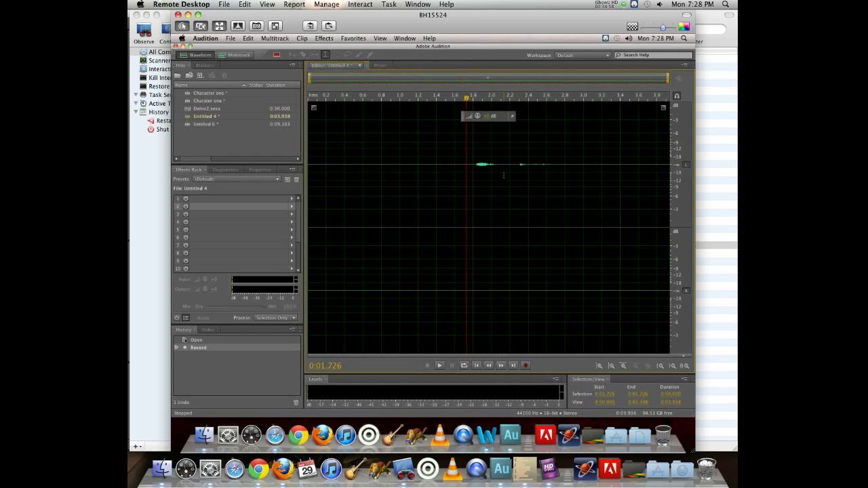
{"action": "key", "text": "space"}
{"action": "key", "text": "space"}
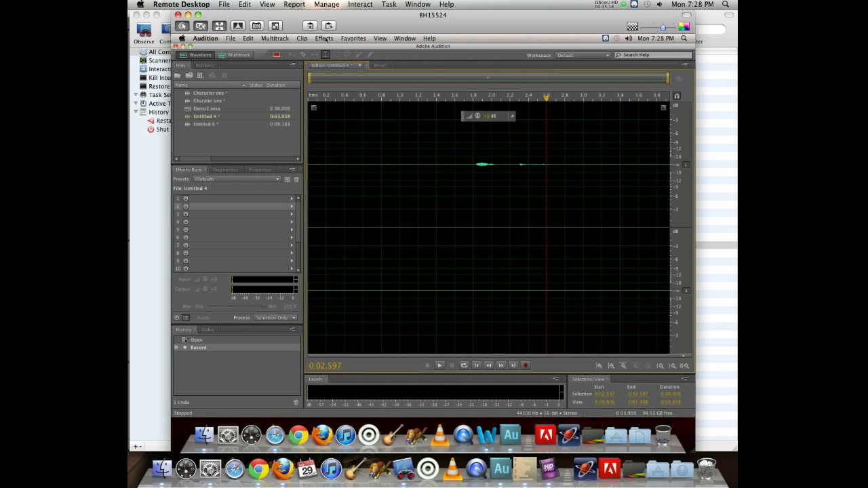
- Apply the Channel Mixer effect with the Fill Left preset to the recording
{"action": "left_click", "coordinate": [326, 38]}
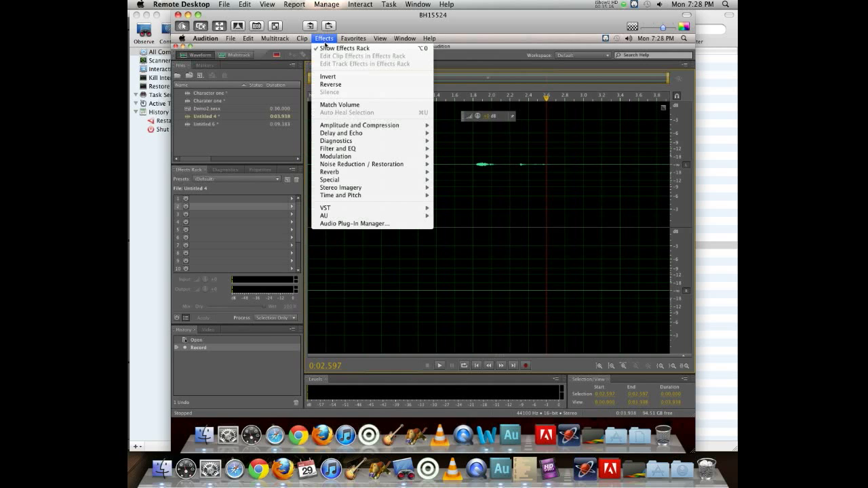
{"action": "mouse_move", "coordinate": [380, 128]}
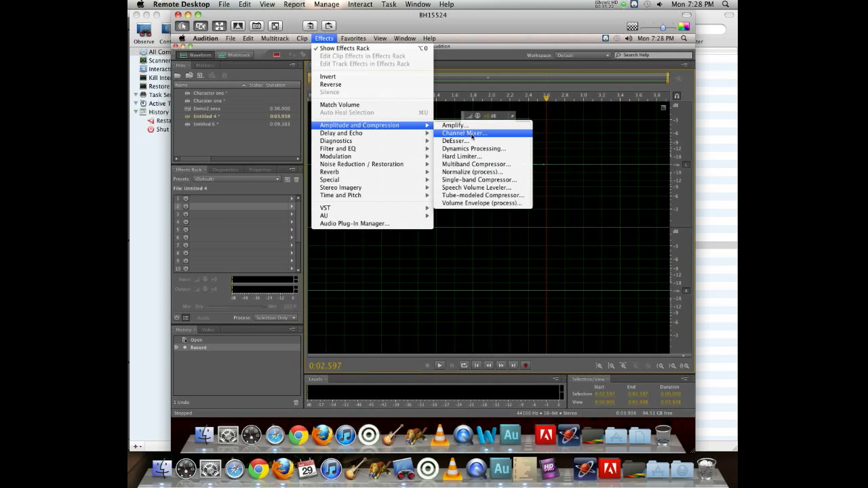
{"action": "left_click", "coordinate": [473, 133]}
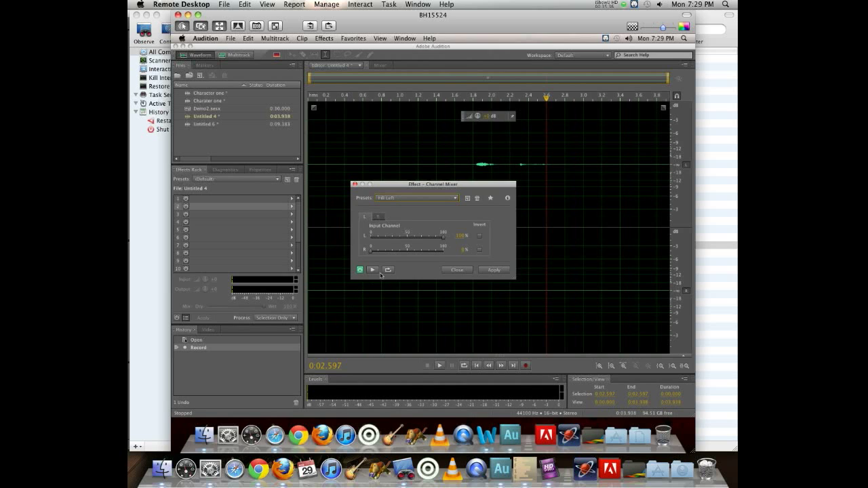
{"action": "left_click", "coordinate": [485, 274]}
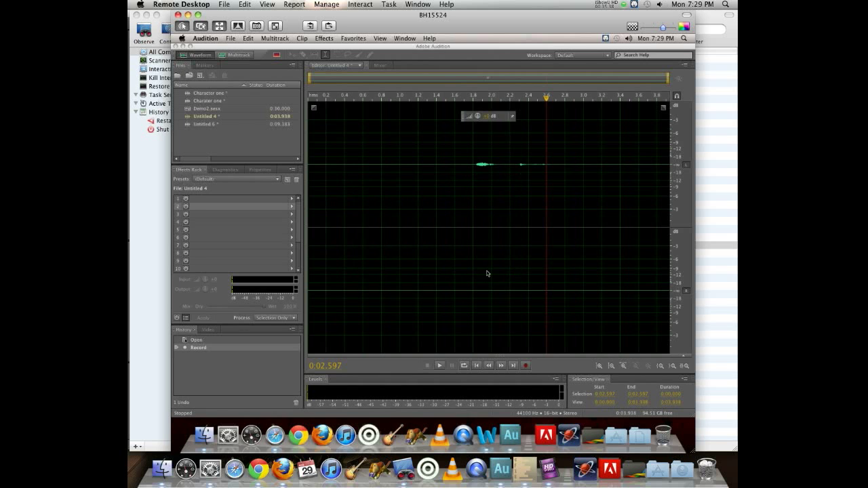
- Reopen the Channel Mixer effect to review the Fill Left preset on the recording, then close it without applying
{"action": "left_click", "coordinate": [380, 260]}
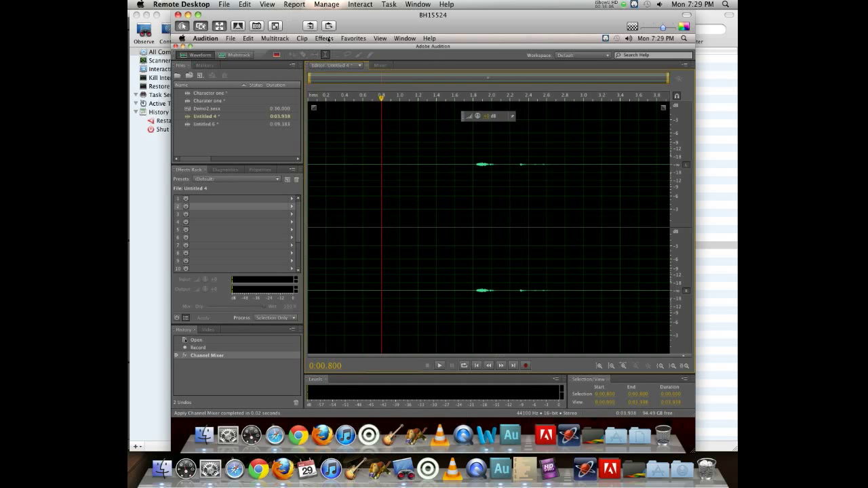
{"action": "left_click", "coordinate": [325, 38]}
{"action": "mouse_move", "coordinate": [339, 125]}
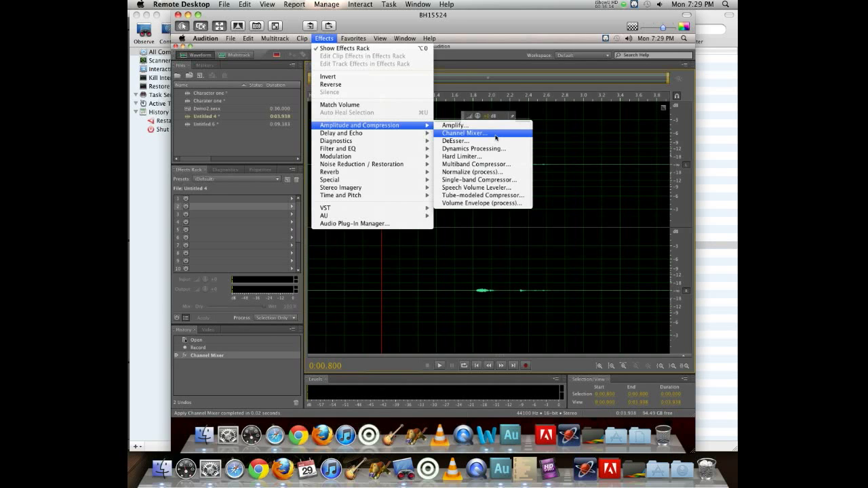
{"action": "left_click", "coordinate": [495, 134]}
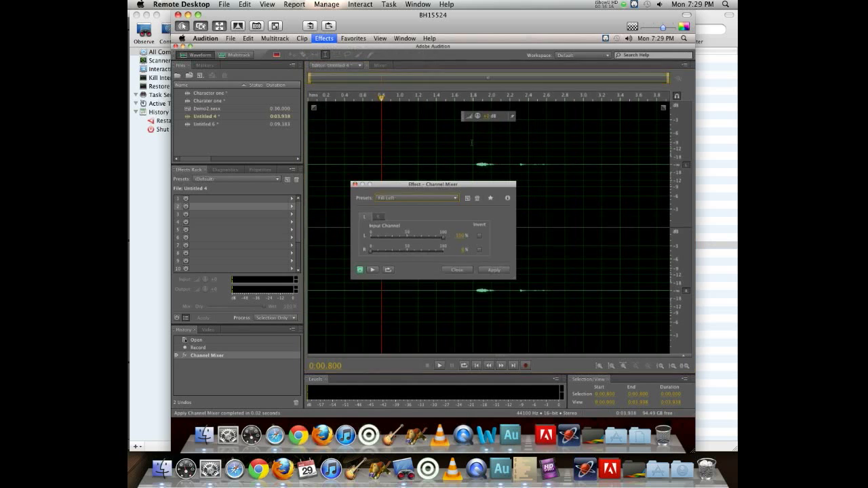
{"action": "left_click", "coordinate": [386, 199]}
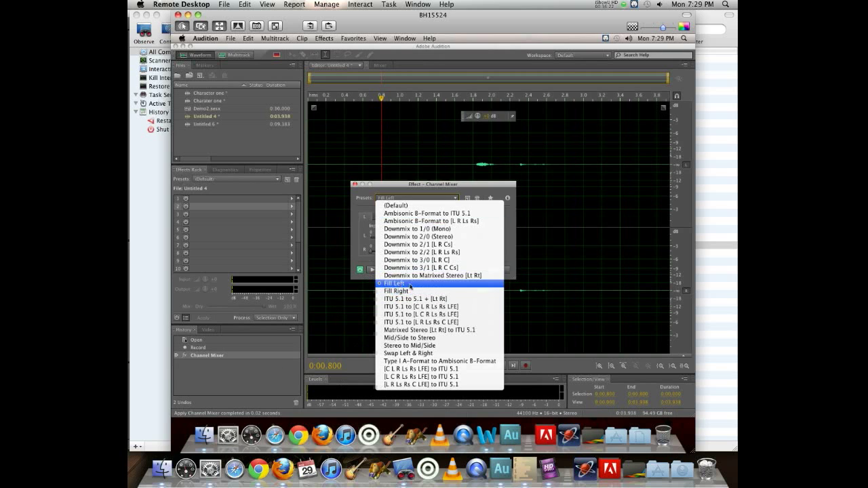
{"action": "left_click", "coordinate": [470, 184]}
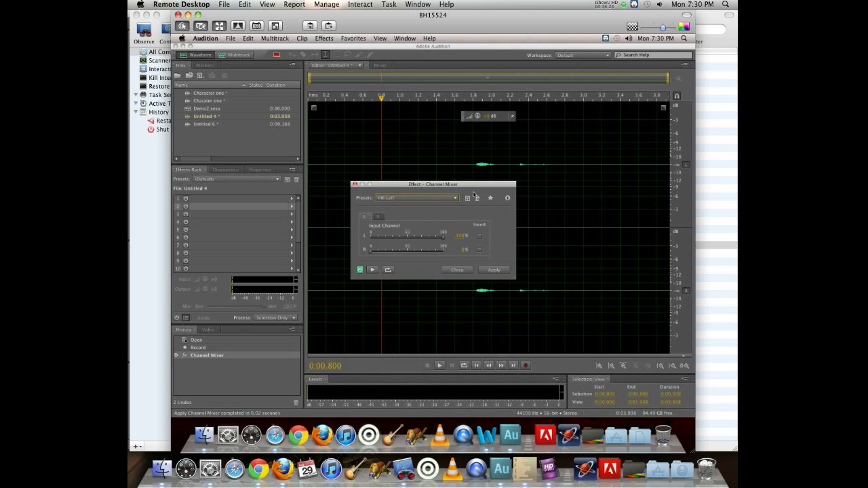
{"action": "left_click", "coordinate": [456, 270]}
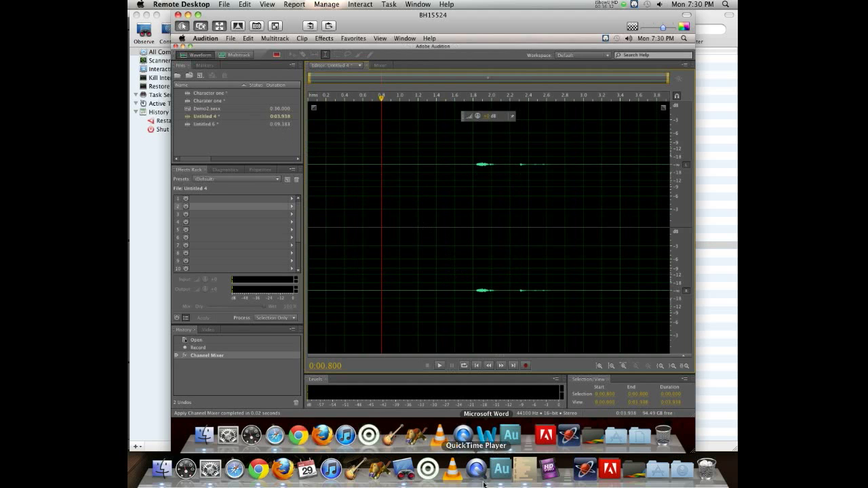
- Switch back to the local demo2 multitrack session and start exporting a multitrack mixdown of the entire session
{"action": "left_click", "coordinate": [500, 467]}
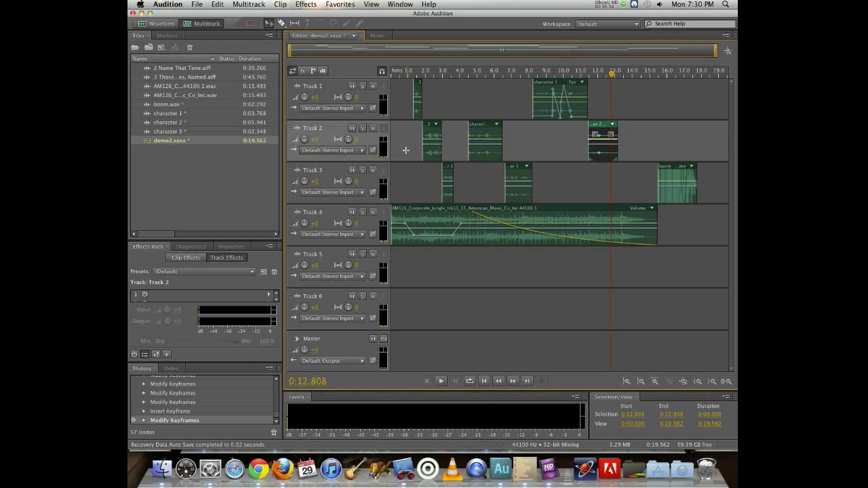
{"action": "left_click", "coordinate": [254, 4]}
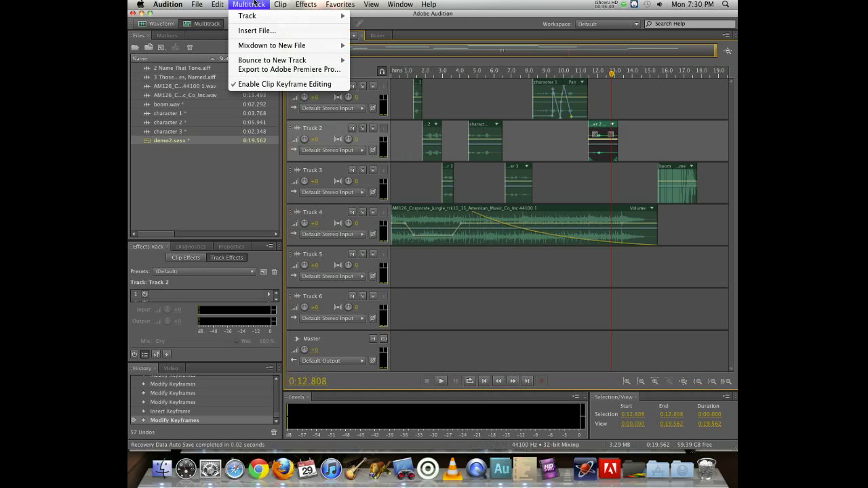
{"action": "mouse_move", "coordinate": [278, 46]}
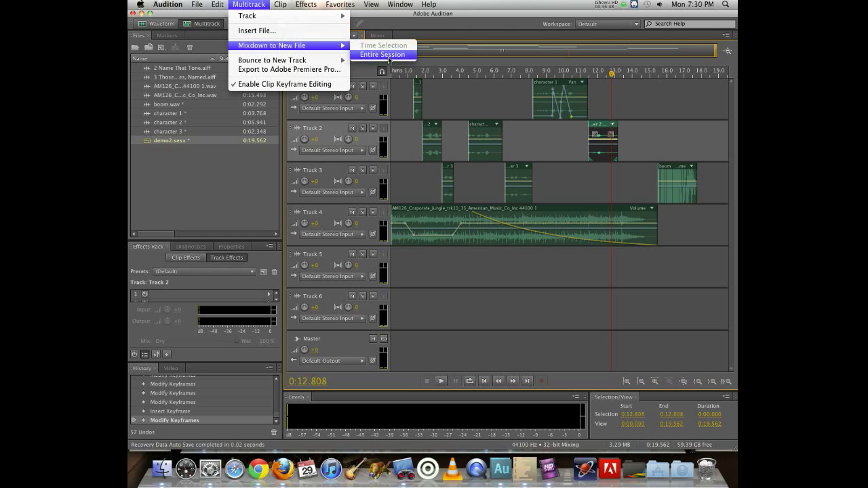
{"action": "mouse_move", "coordinate": [196, 3]}
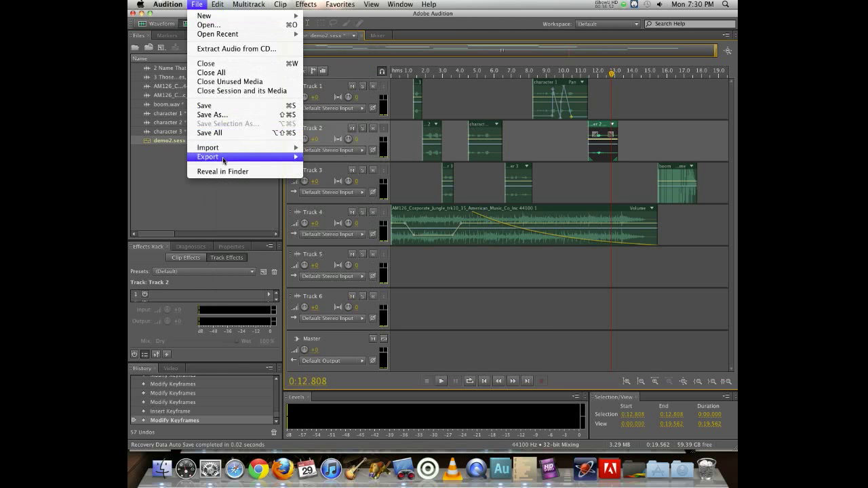
{"action": "mouse_move", "coordinate": [224, 157]}
{"action": "mouse_move", "coordinate": [344, 186]}
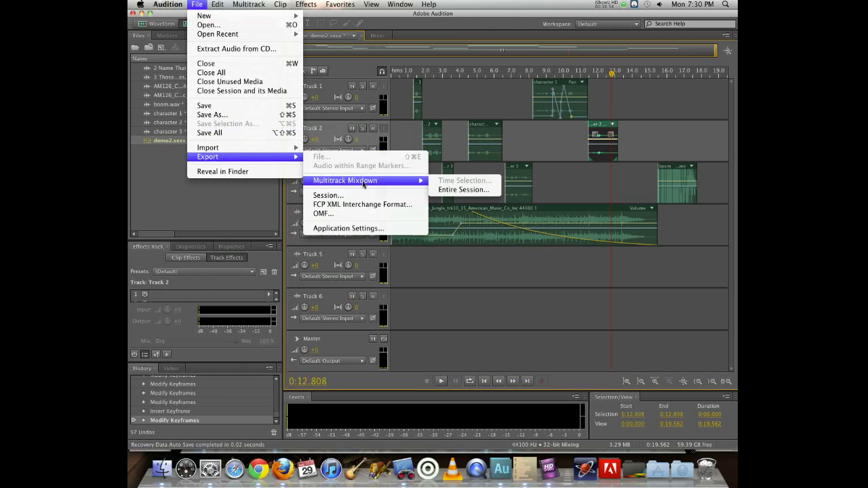
{"action": "left_click", "coordinate": [456, 192]}
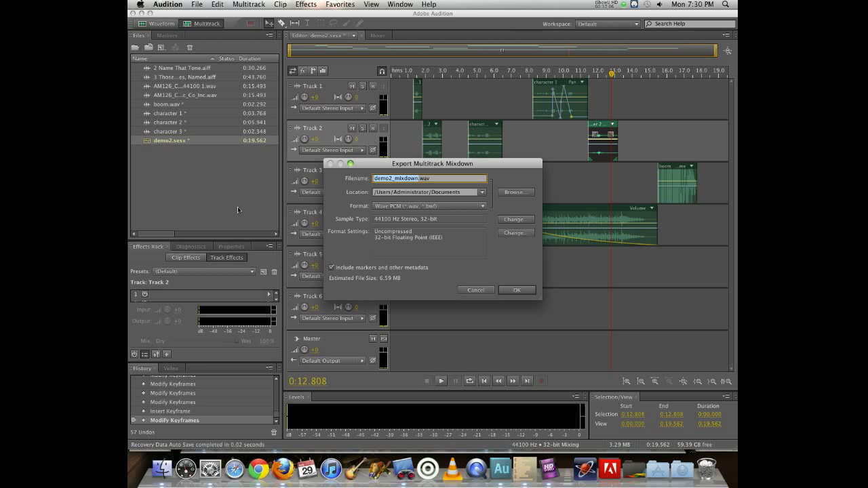
- Set the mixdown location to the mccaffrey/demo2 folder on Mac Storage and export it in Wave PCM format
{"action": "left_click", "coordinate": [509, 193]}
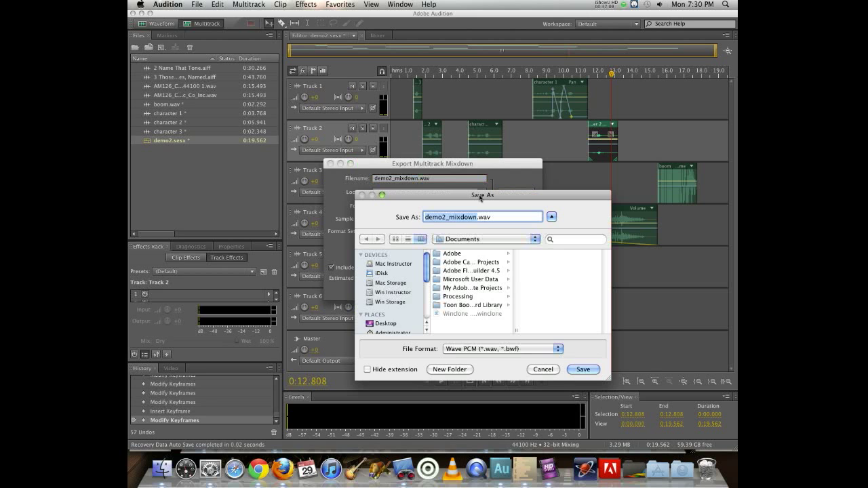
{"action": "left_click", "coordinate": [452, 242]}
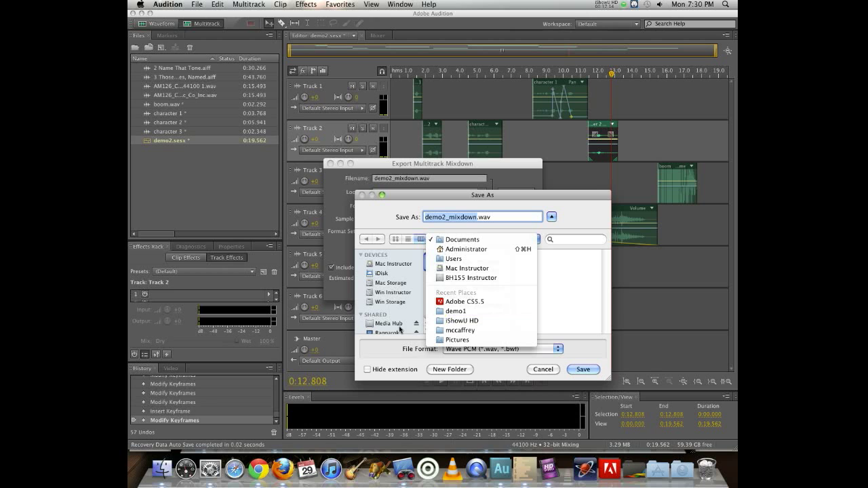
{"action": "left_click", "coordinate": [388, 287]}
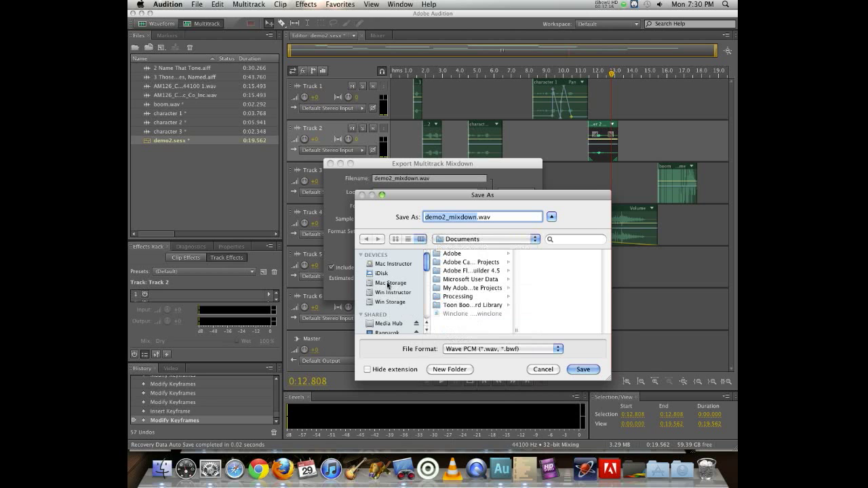
{"action": "left_click", "coordinate": [384, 286]}
{"action": "left_click", "coordinate": [453, 270]}
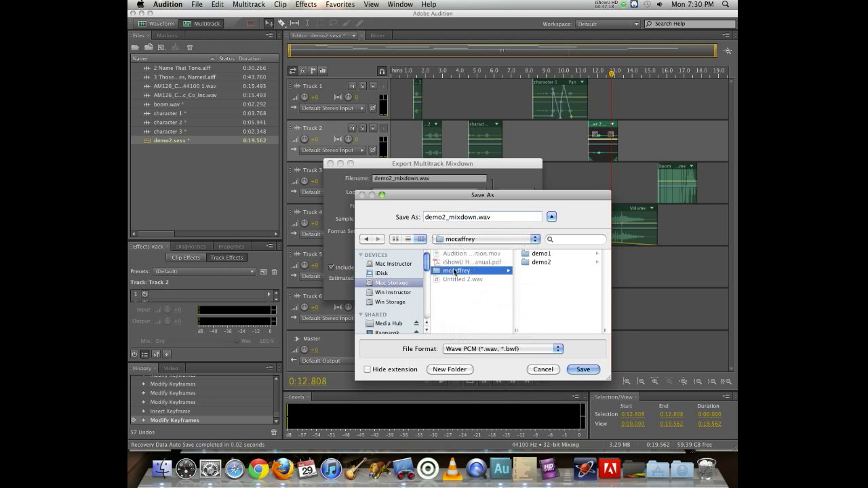
{"action": "left_click", "coordinate": [536, 263]}
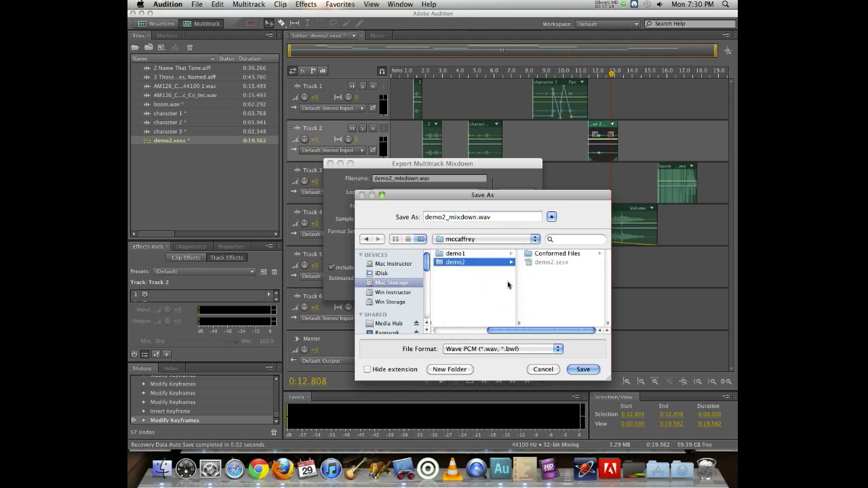
{"action": "left_click", "coordinate": [583, 369]}
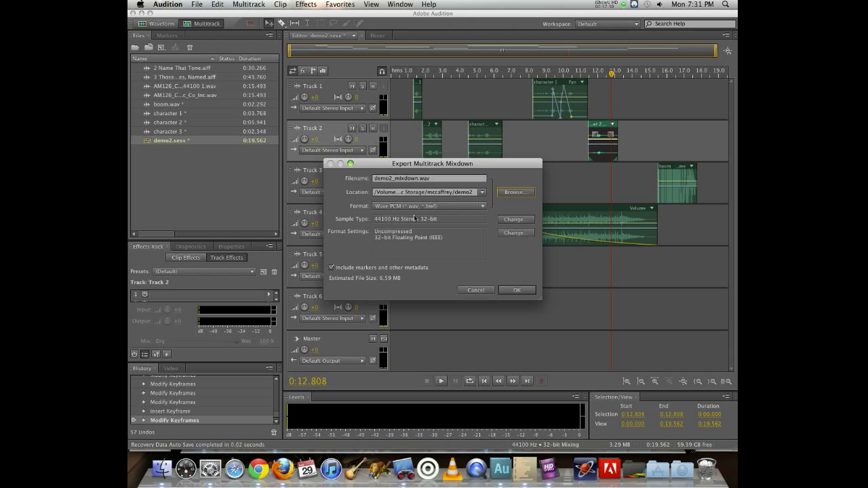
{"action": "left_click", "coordinate": [427, 206]}
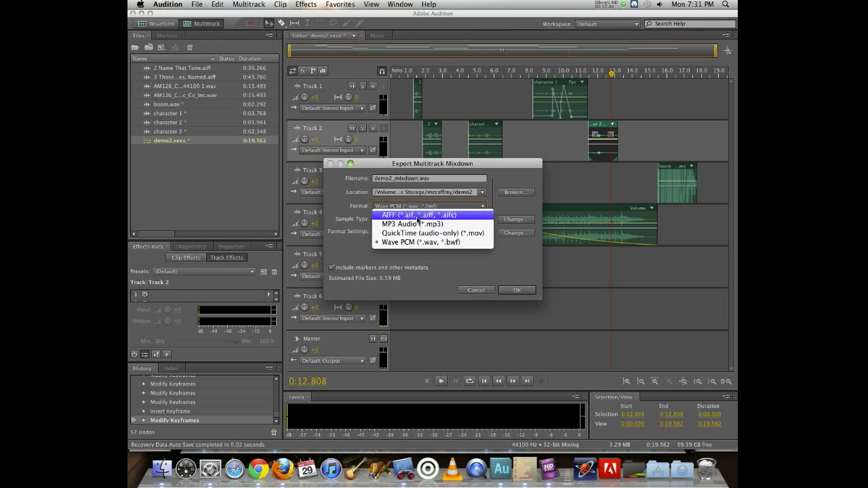
{"action": "left_click", "coordinate": [406, 269]}
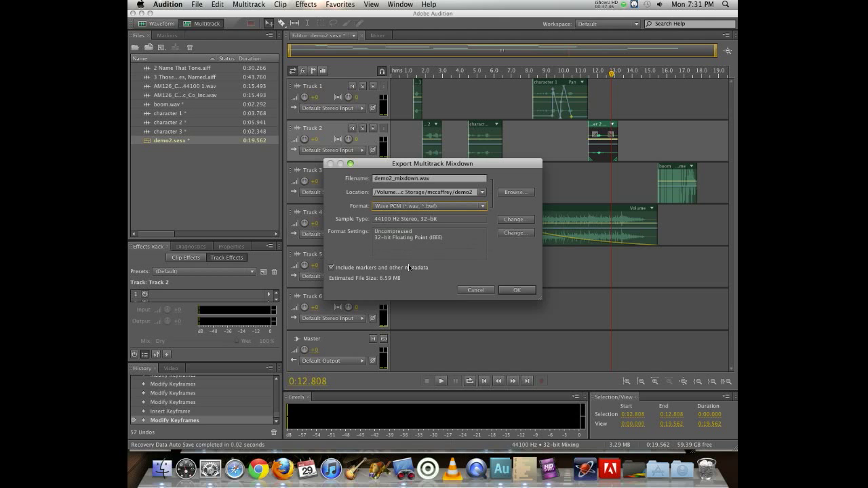
{"action": "left_click", "coordinate": [509, 289]}
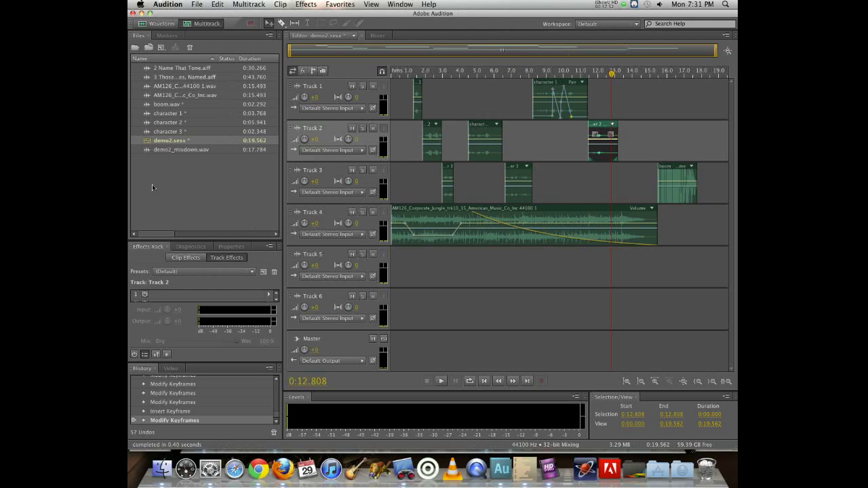
- Open the exported mixdown file and play its beginning
{"action": "double_click", "coordinate": [186, 149]}
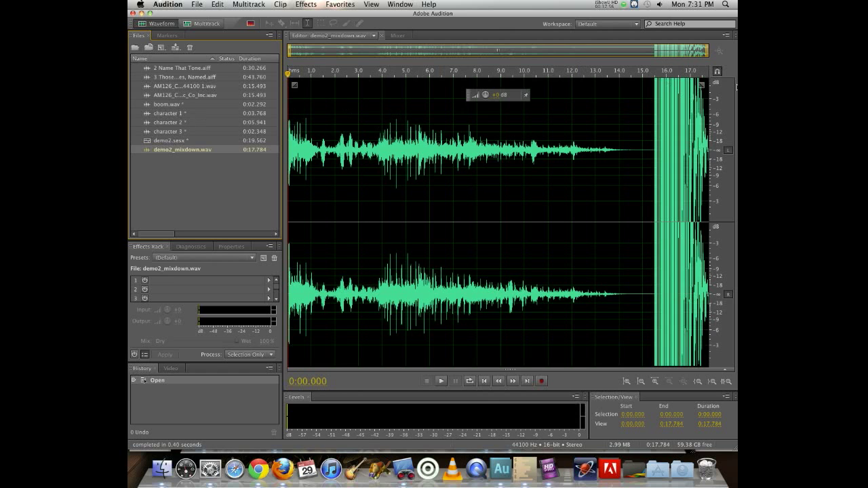
{"action": "key", "text": "space"}
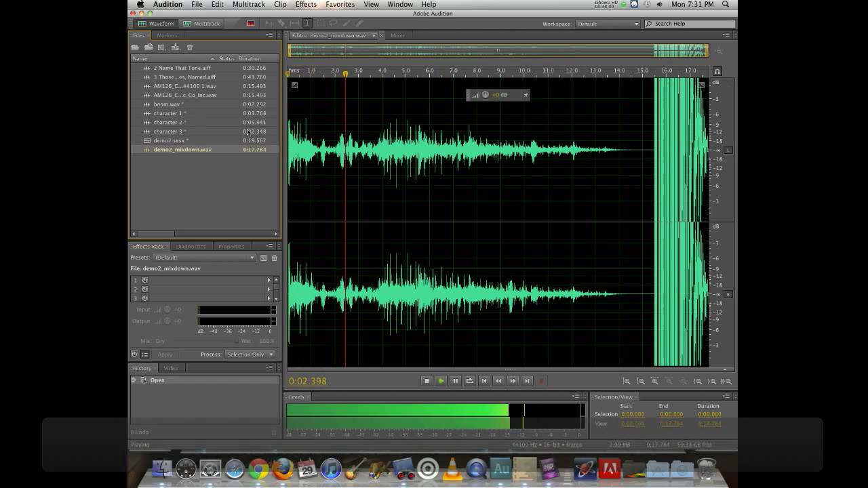
{"action": "key", "text": "space"}
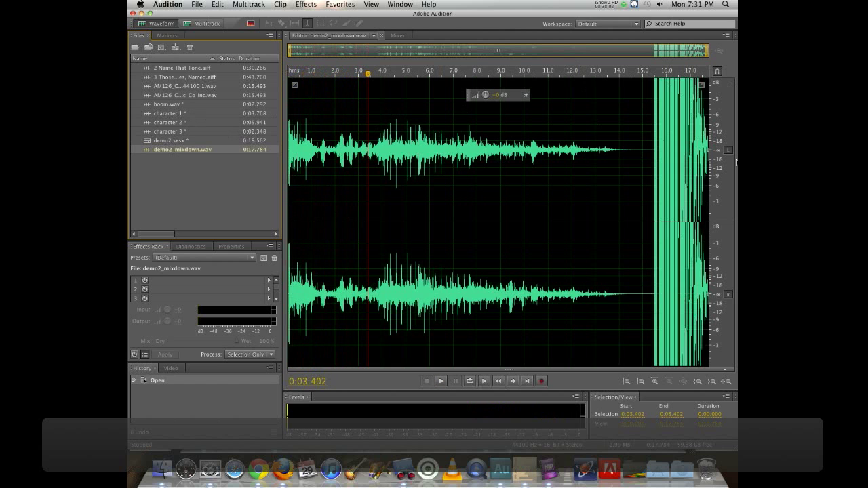